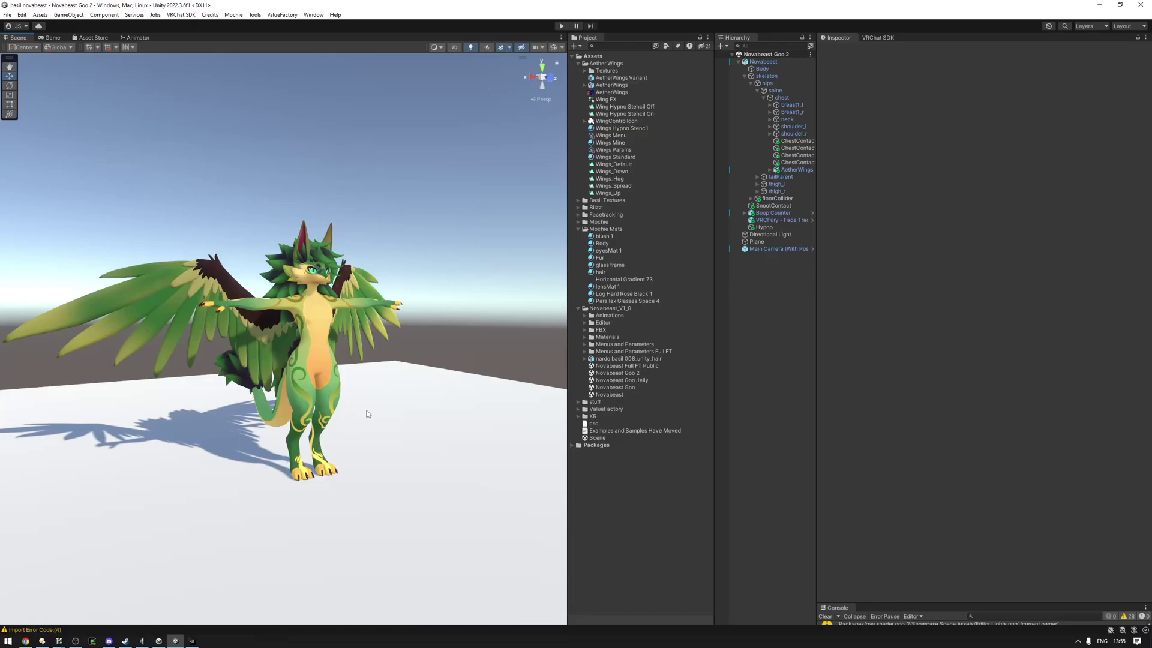
- Open the Showcase Scene from the ValueFactory > Goo 2 folder
{"action": "left_click_drag", "start_coordinate": [368, 414], "coordinate": [352, 420], "text": "alt"}
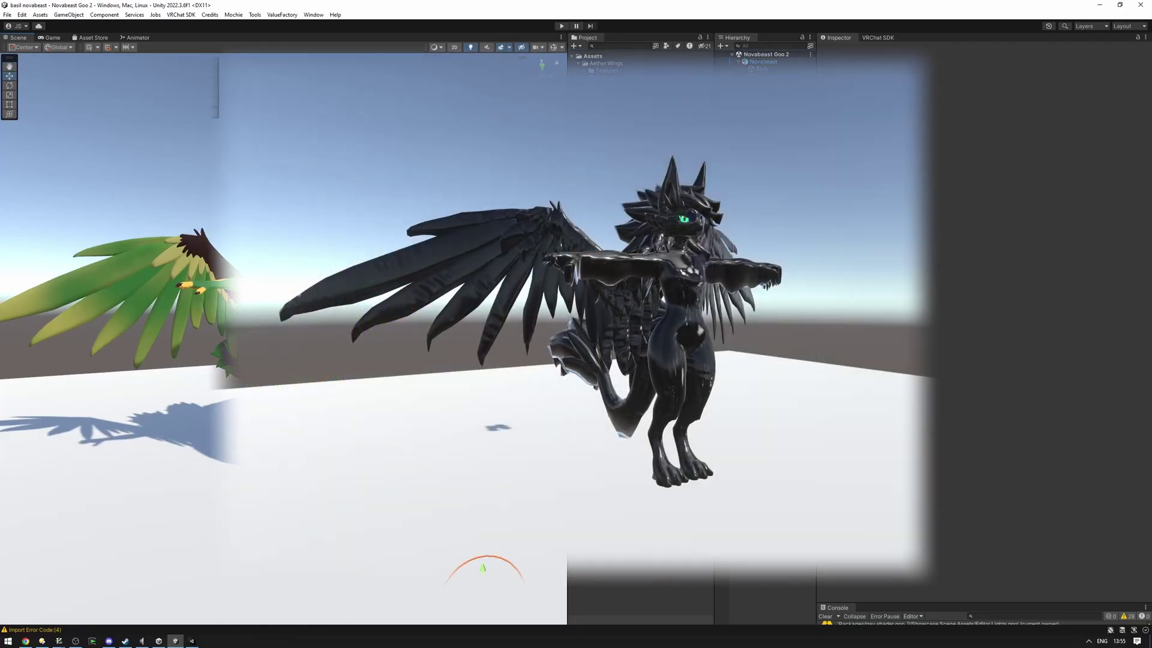
{"action": "left_click_drag", "start_coordinate": [707, 328], "coordinate": [707, 285]}
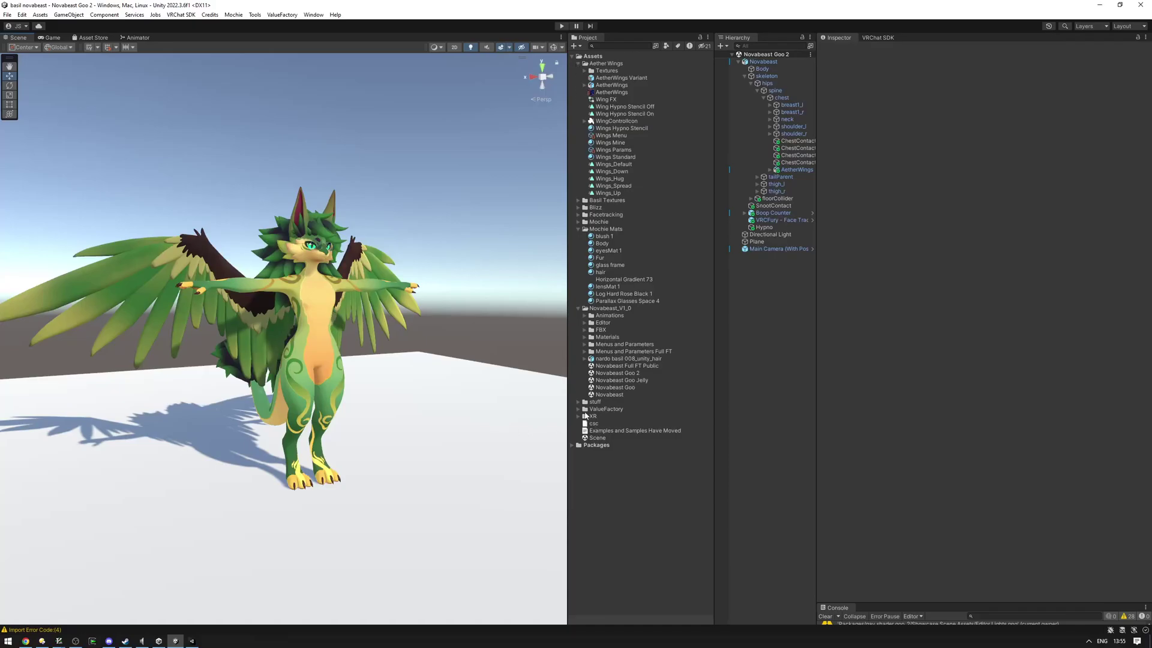
{"action": "left_click", "coordinate": [606, 410]}
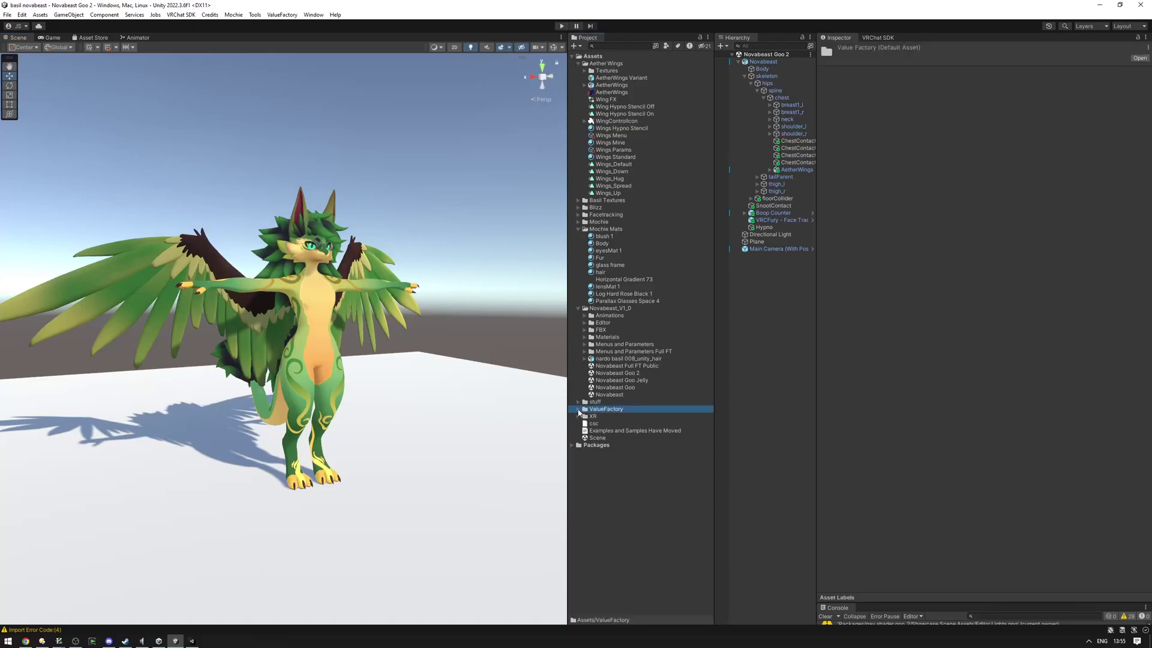
{"action": "left_click", "coordinate": [579, 410]}
{"action": "left_click", "coordinate": [585, 424]}
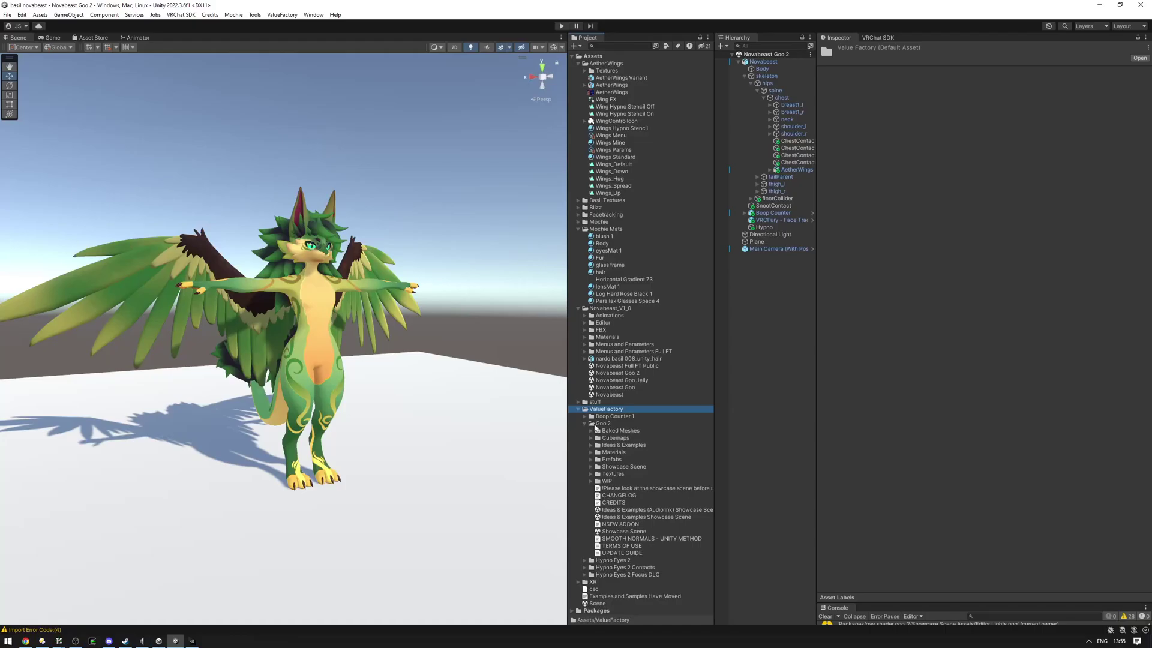
{"action": "double_click", "coordinate": [620, 532]}
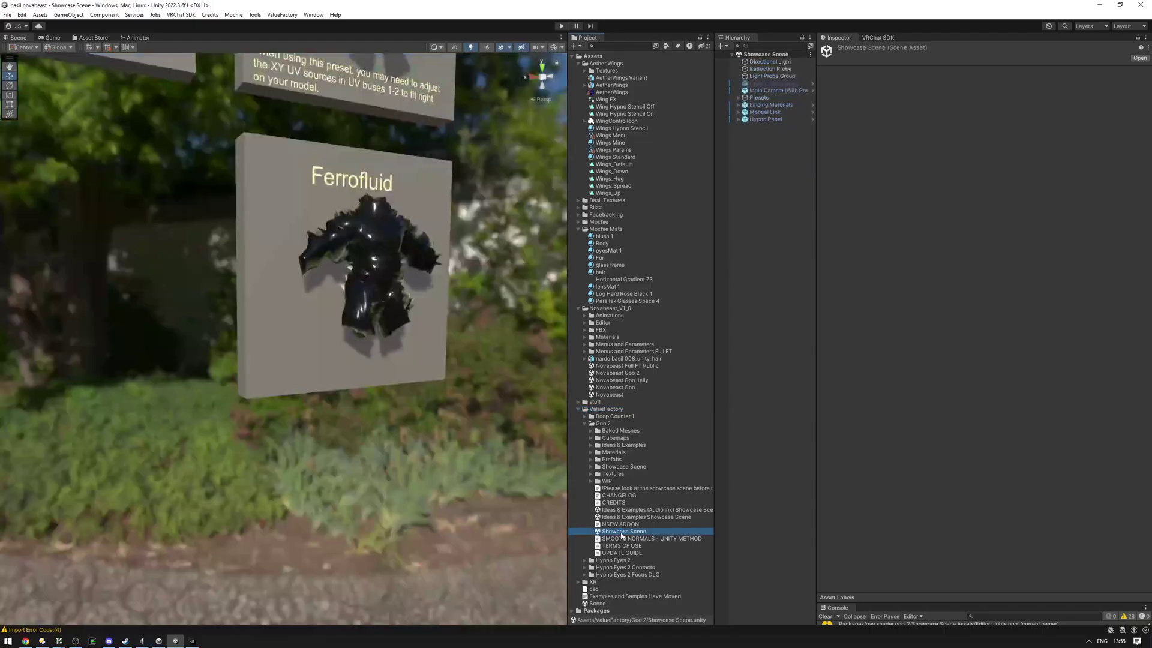
- Fly to the Latex Goo mannequin, select its Body and locate the Latex Goo material
{"action": "key", "text": "s"}
{"action": "right_click_drag", "start_coordinate": [398, 386], "coordinate": [407, 349]}
{"action": "key", "text": "w"}
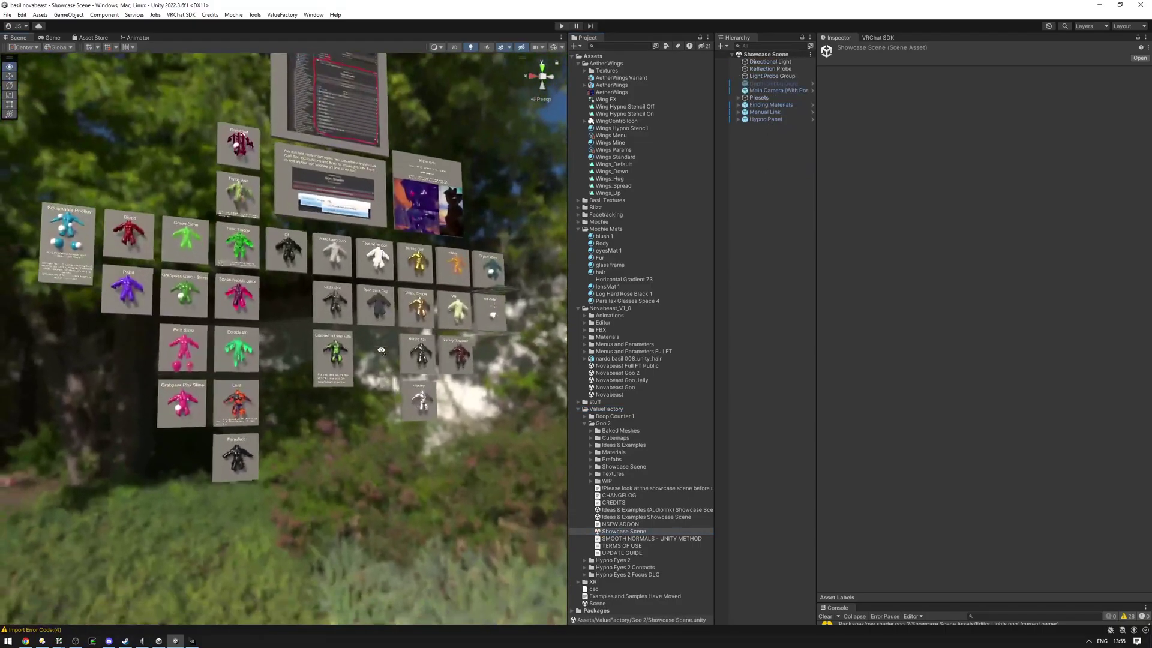
{"action": "left_click", "coordinate": [592, 453]}
{"action": "scroll", "coordinate": [613, 306], "scroll_direction": "down", "scroll_amount": 6}
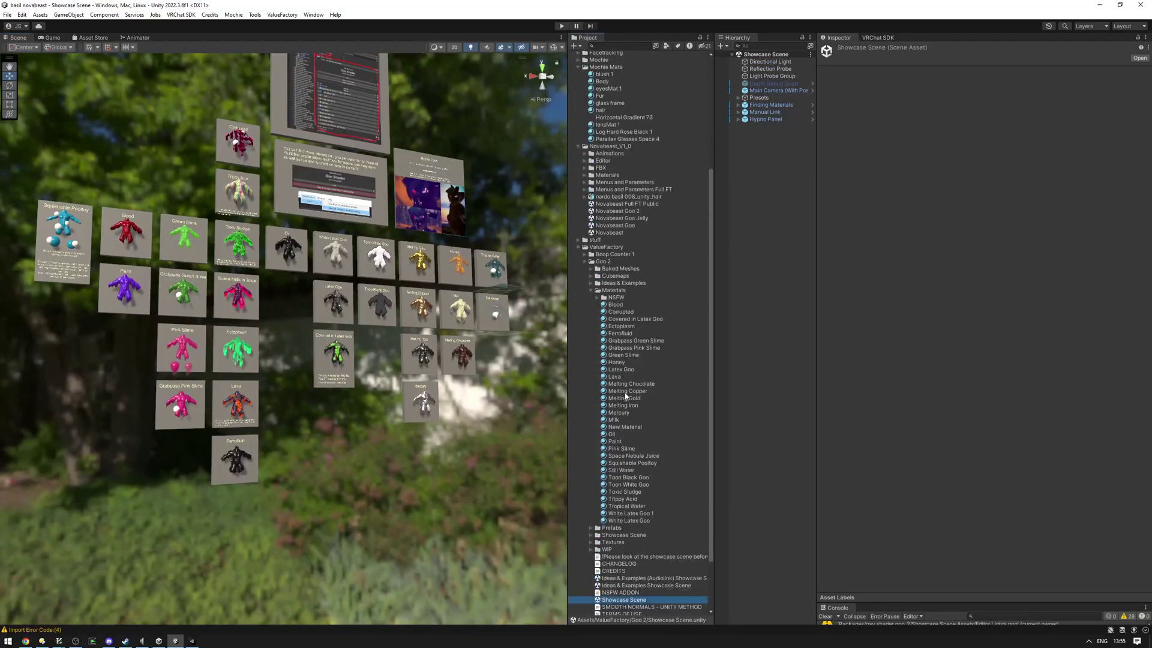
{"action": "key", "text": "w"}
{"action": "right_click_drag", "start_coordinate": [368, 312], "coordinate": [327, 327]}
{"action": "left_click", "coordinate": [313, 300]}
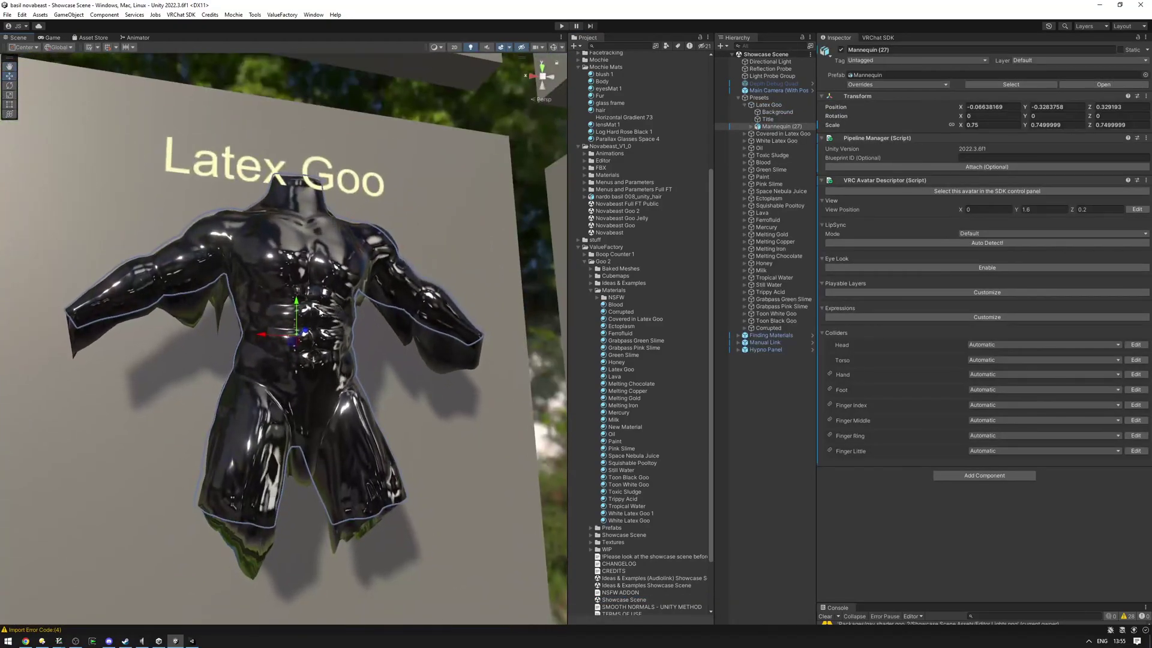
{"action": "left_click", "coordinate": [286, 284]}
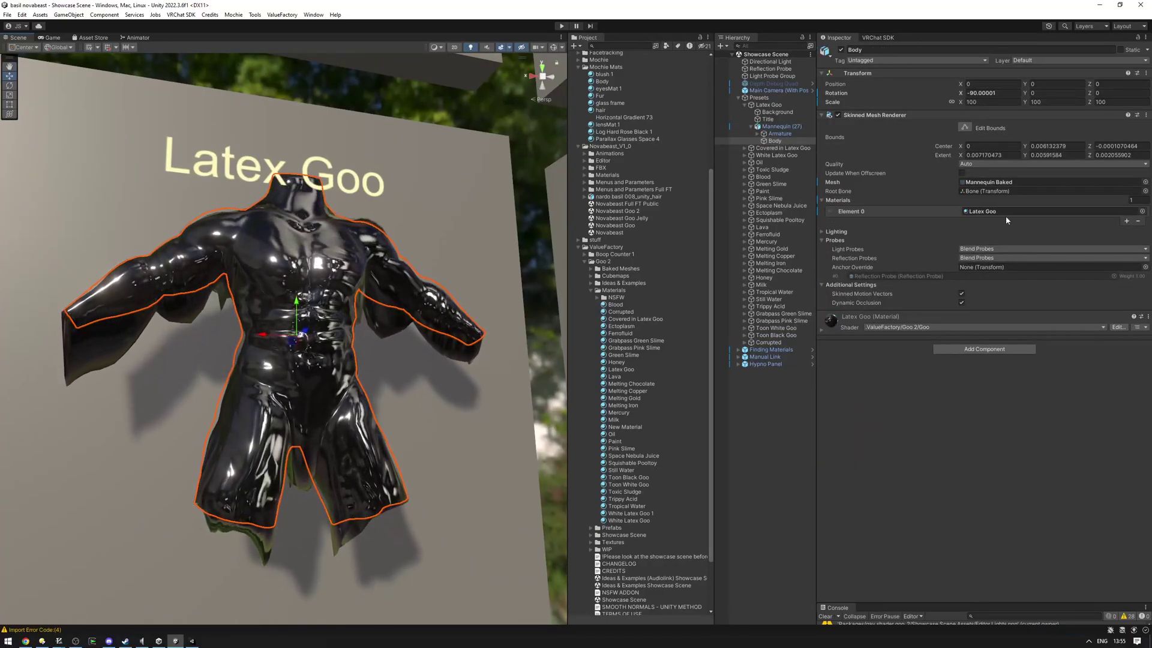
{"action": "left_click", "coordinate": [977, 212]}
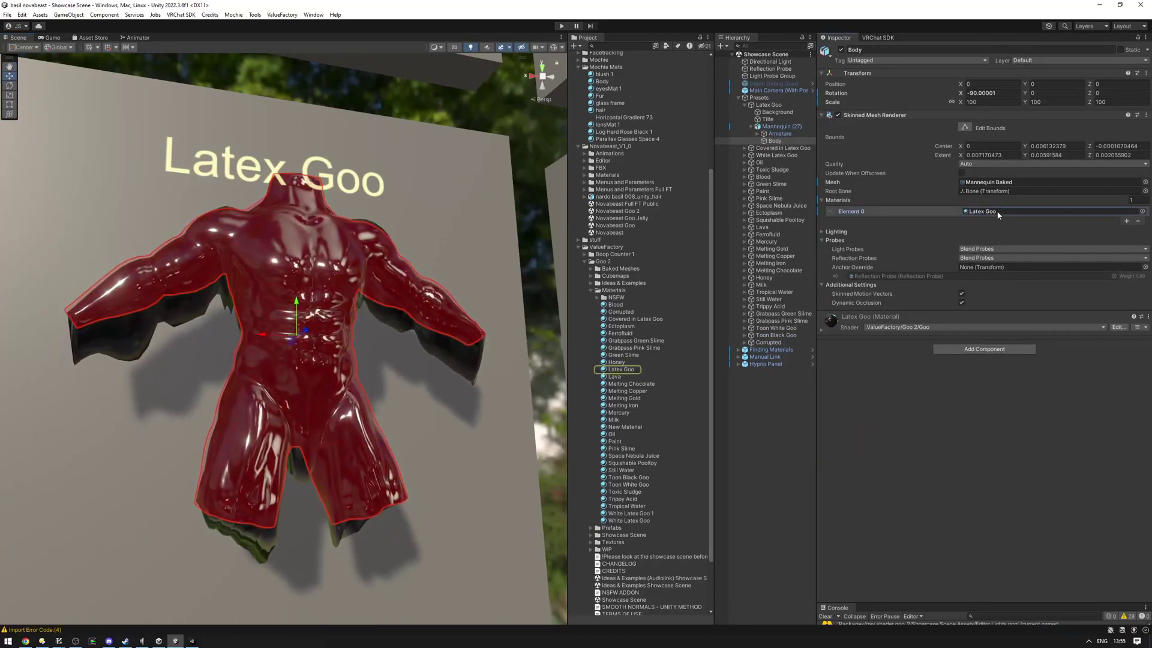
- Duplicate the Latex Goo preset material with Ctrl+D to create Latex Goo 1
{"action": "left_click", "coordinate": [616, 371]}
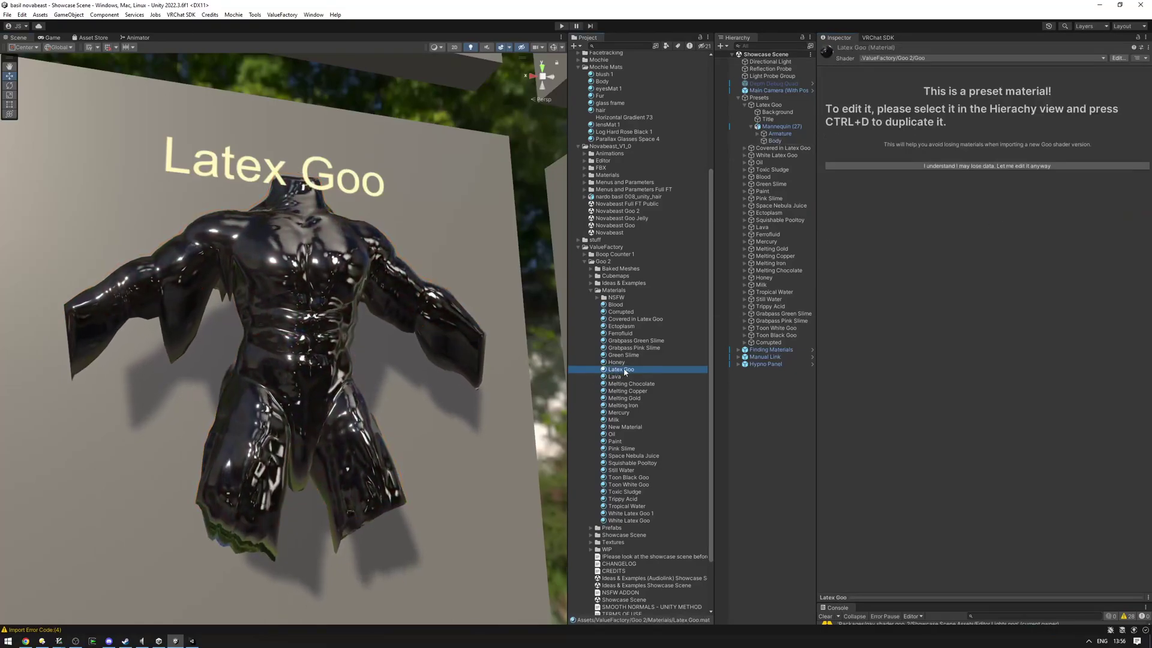
{"action": "scroll", "coordinate": [627, 414], "scroll_direction": "up", "scroll_amount": 1}
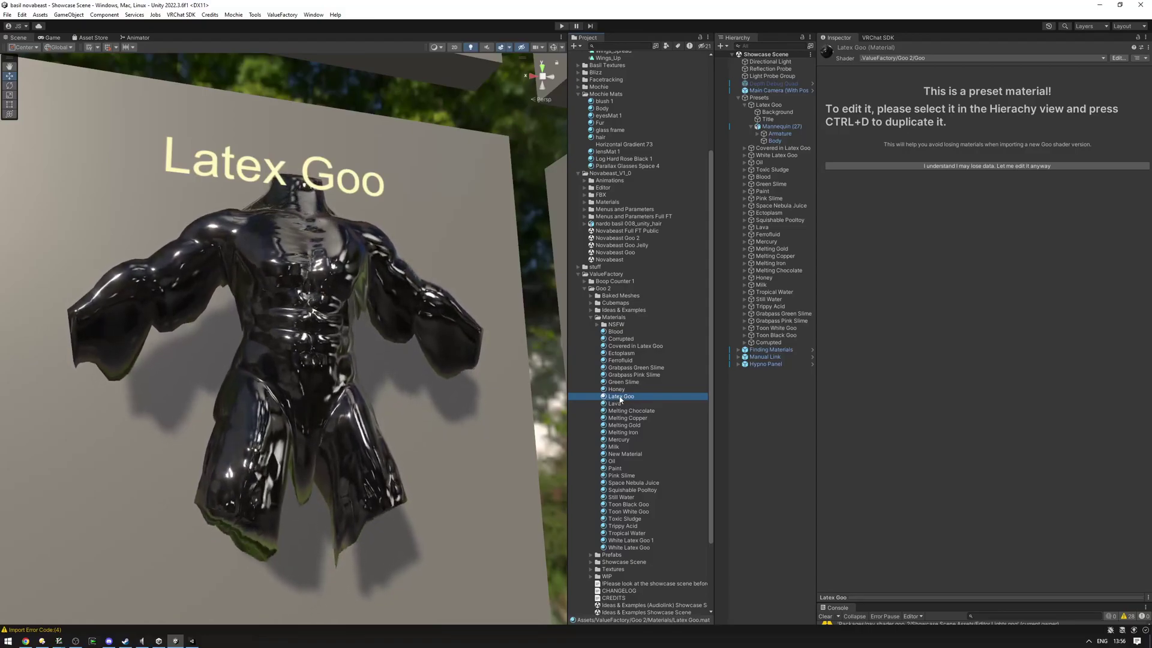
{"action": "key", "text": "ctrl+d"}
{"action": "scroll", "coordinate": [628, 404], "scroll_direction": "up", "scroll_amount": 2}
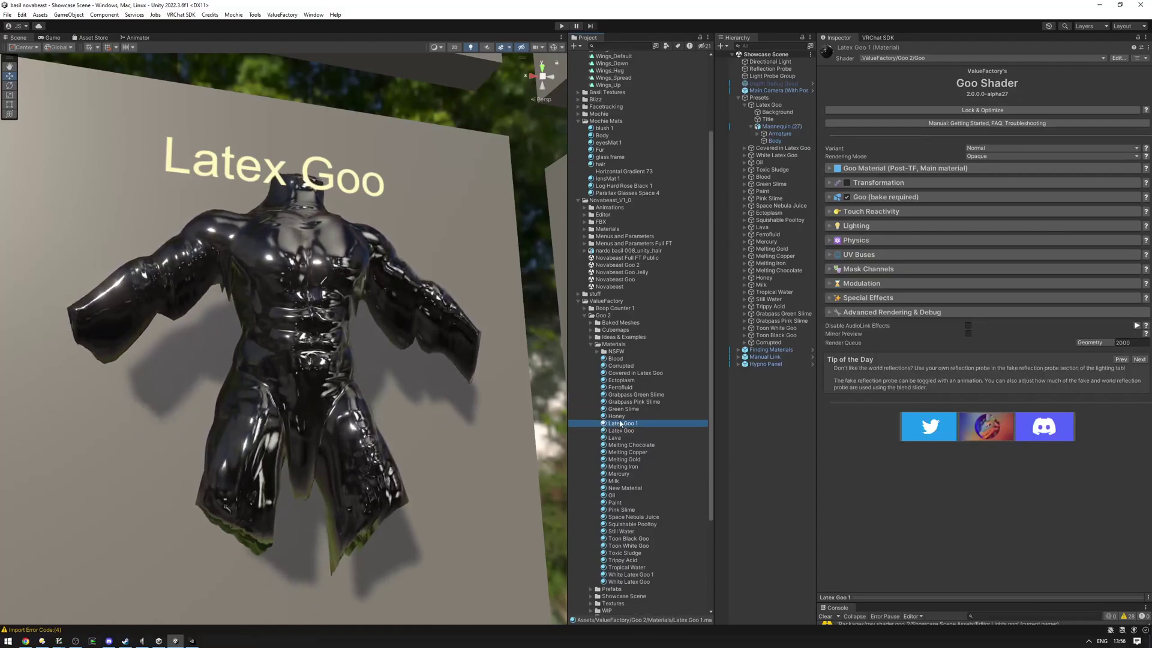
{"action": "scroll", "coordinate": [625, 427], "scroll_direction": "up", "scroll_amount": 8}
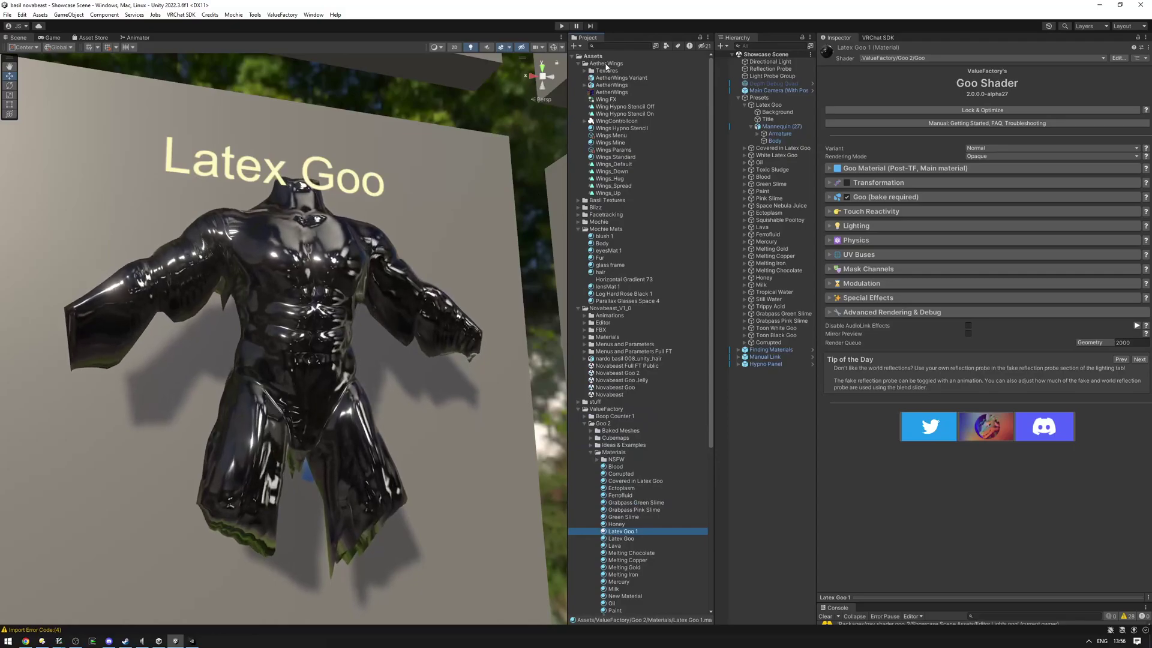
{"action": "right_click", "coordinate": [600, 57]}
- Create a 'Goo Materials' folder under Assets and move Latex Goo 1 into it
{"action": "mouse_move", "coordinate": [627, 62]}
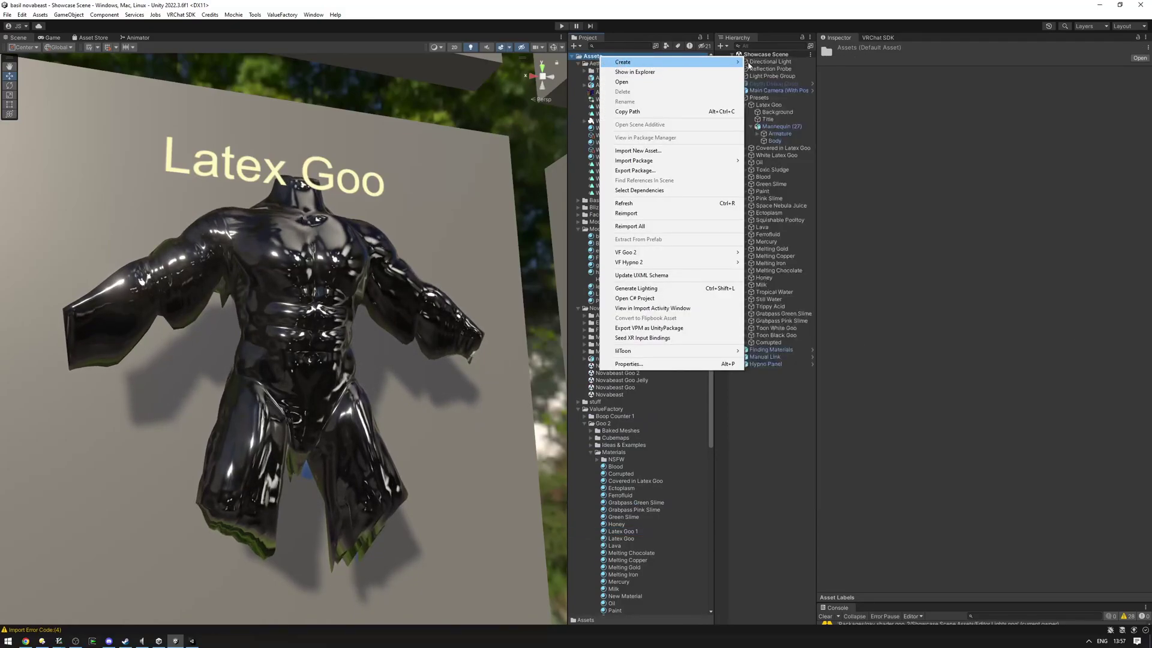
{"action": "left_click", "coordinate": [793, 75]}
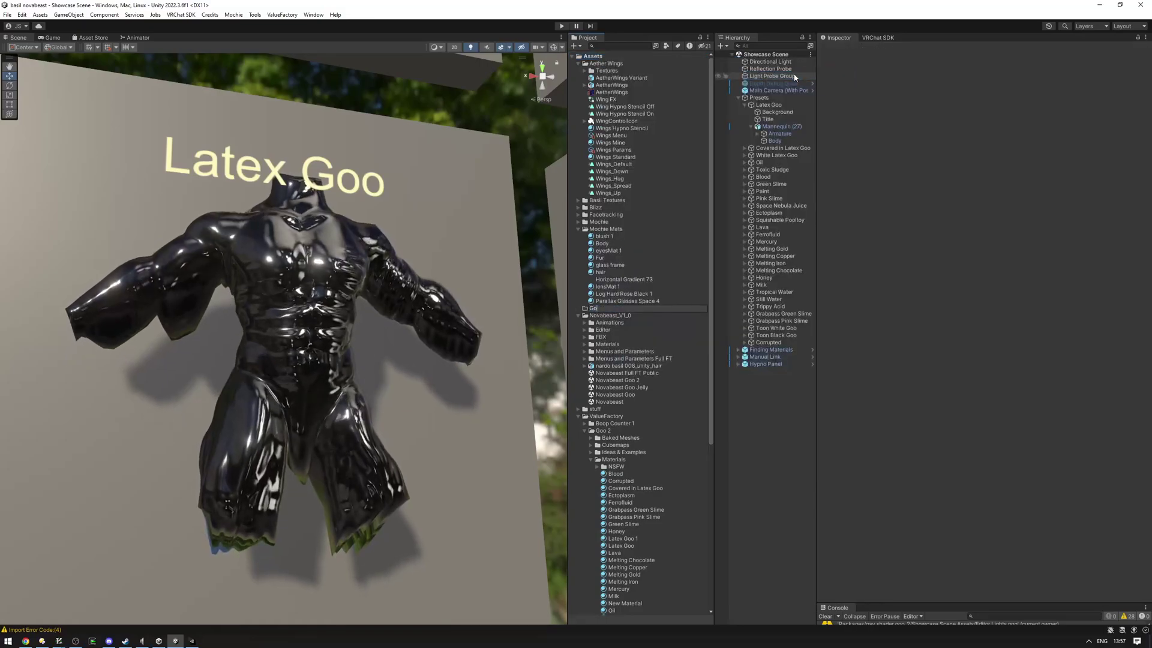
{"action": "type", "text": "Goo Materials"}
{"action": "key", "text": "Return"}
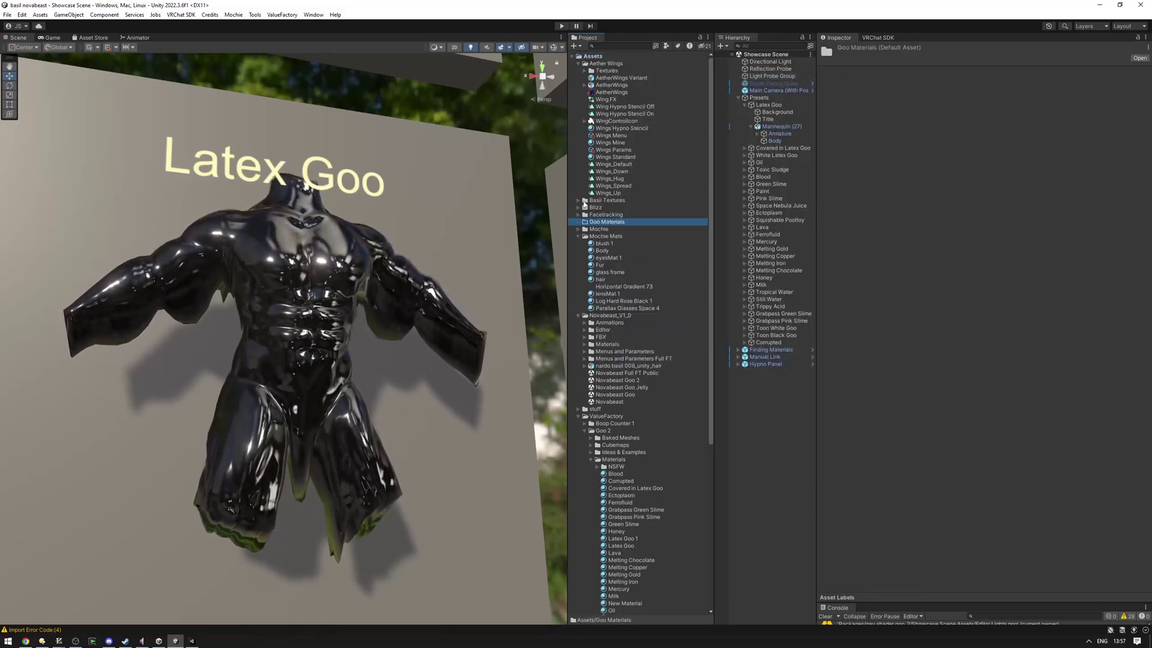
{"action": "scroll", "coordinate": [600, 234], "scroll_direction": "down", "scroll_amount": 5}
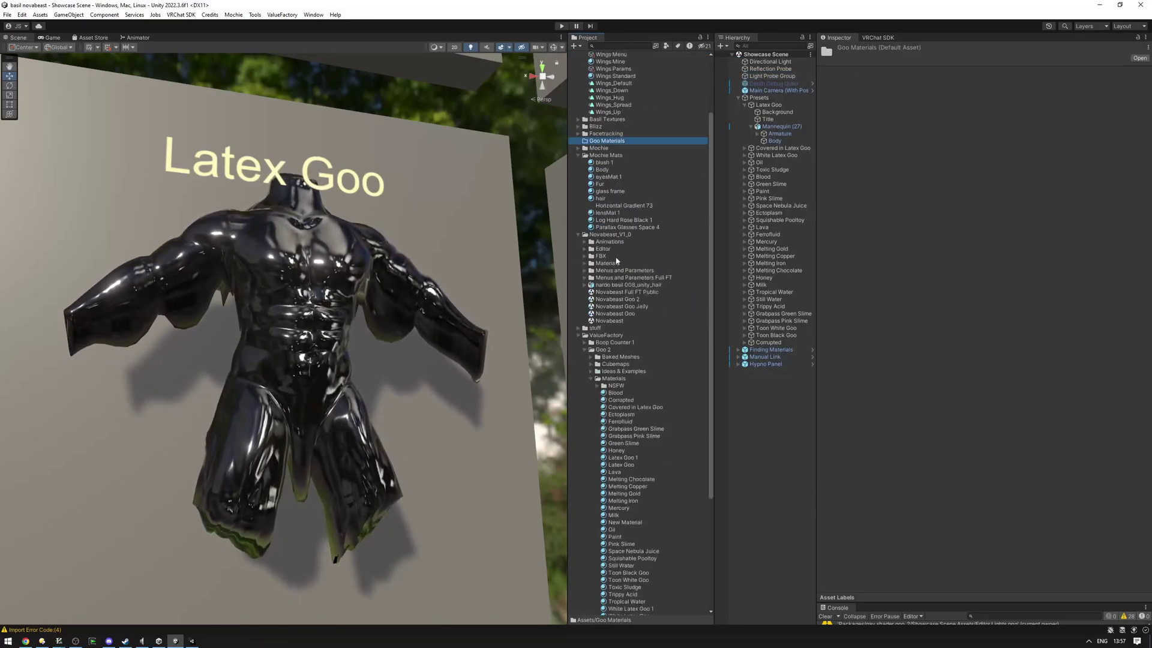
{"action": "left_click", "coordinate": [625, 459]}
{"action": "left_click_drag", "start_coordinate": [609, 277], "coordinate": [604, 144]}
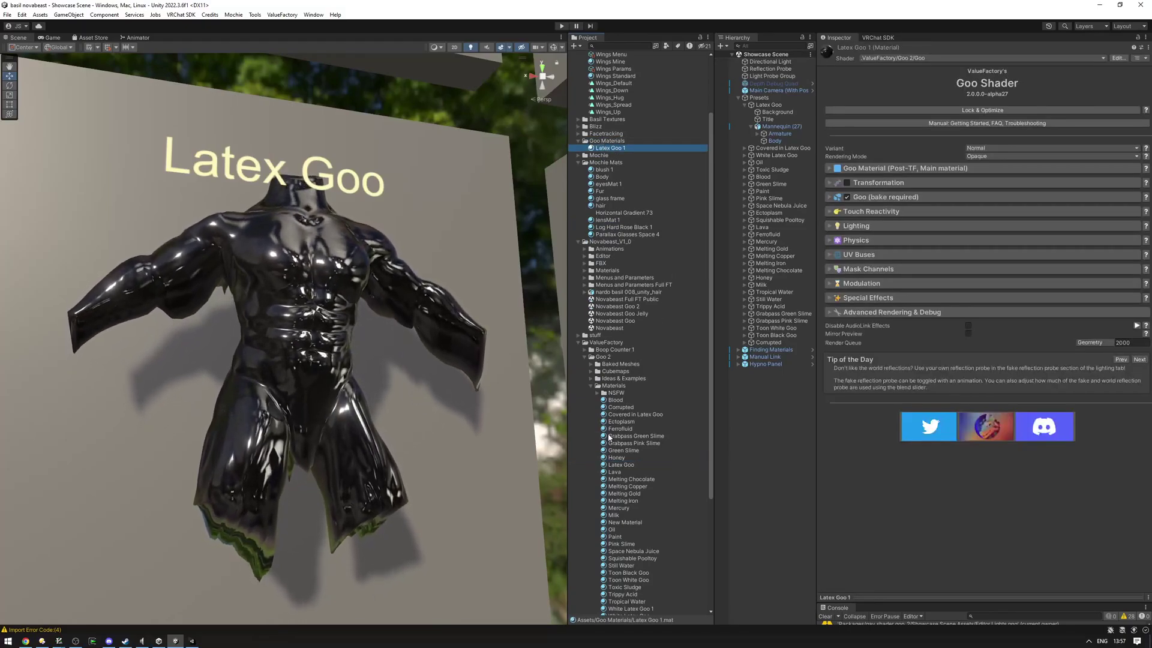
- Reopen the Novabeast Goo 2 scene from the Novabeast_V1_0 folder
{"action": "scroll", "coordinate": [627, 440], "scroll_direction": "up", "scroll_amount": 3}
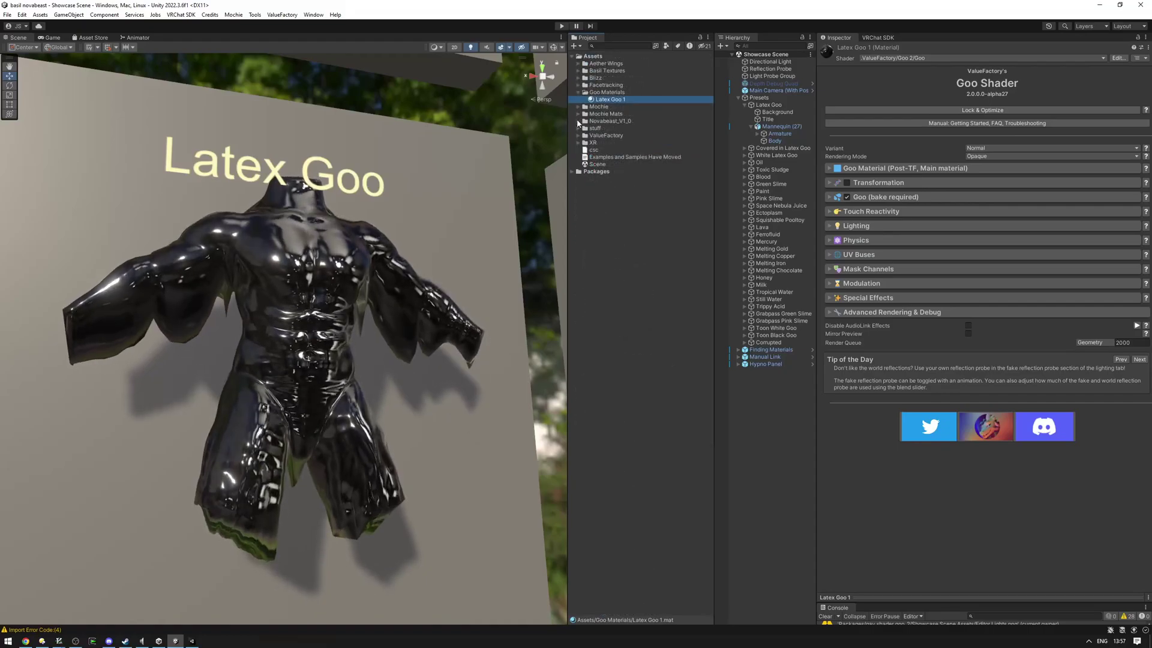
{"action": "left_click", "coordinate": [578, 121]}
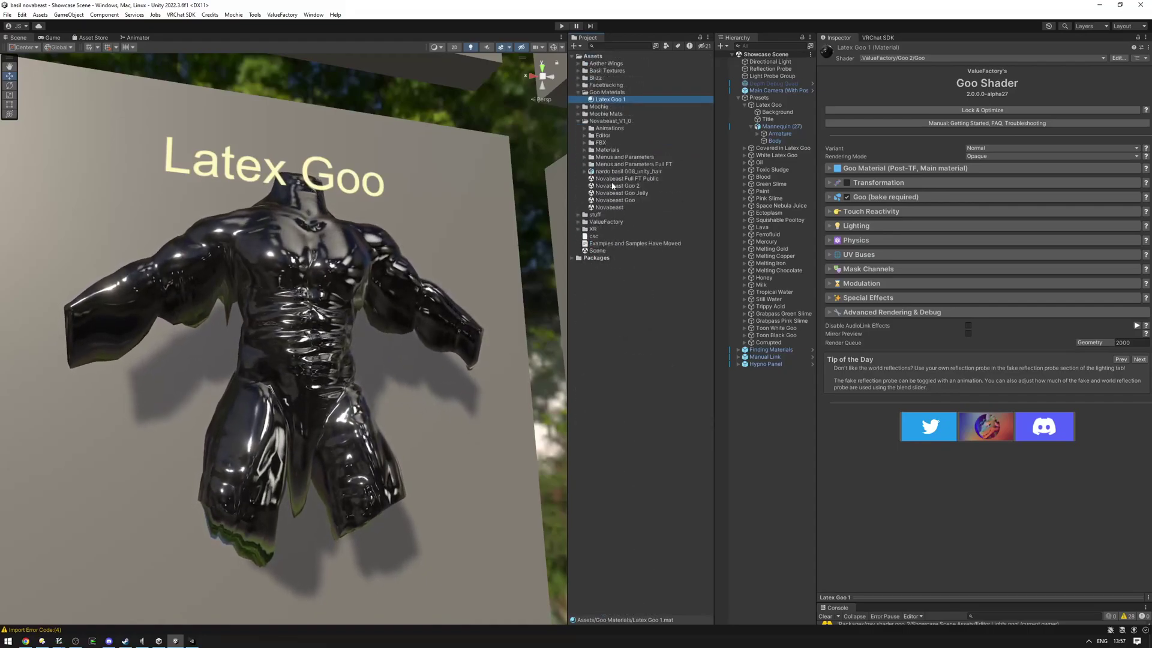
{"action": "double_click", "coordinate": [613, 186]}
- Rename the Latex Goo 1 material to Body
{"action": "left_click", "coordinate": [612, 99]}
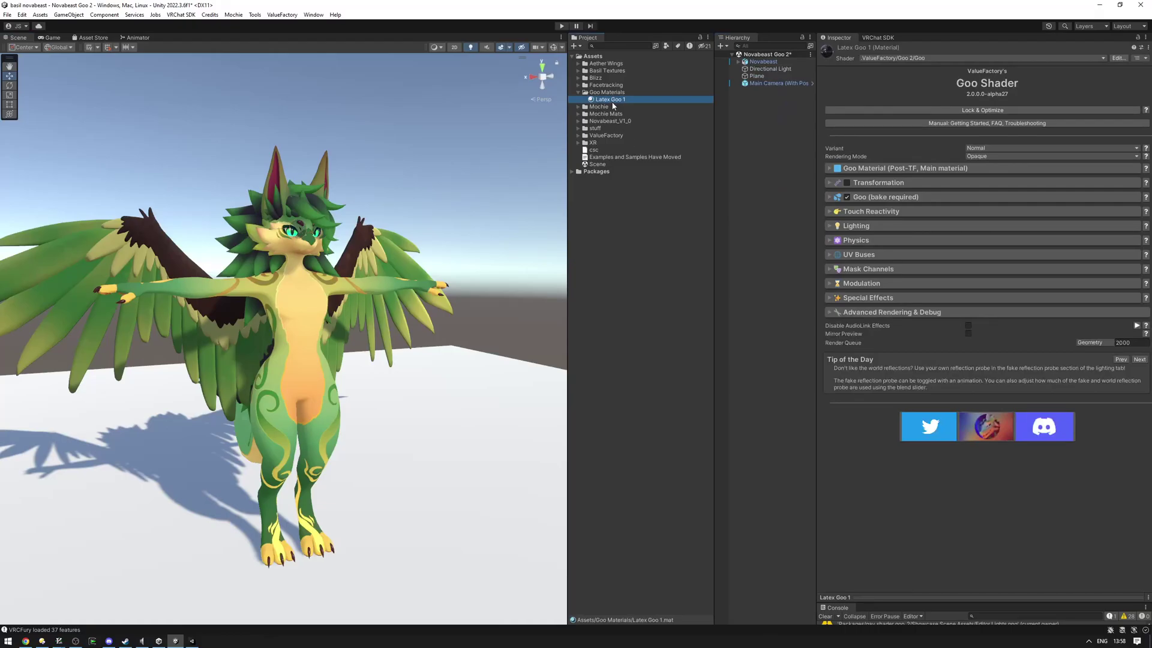
{"action": "left_click", "coordinate": [612, 99]}
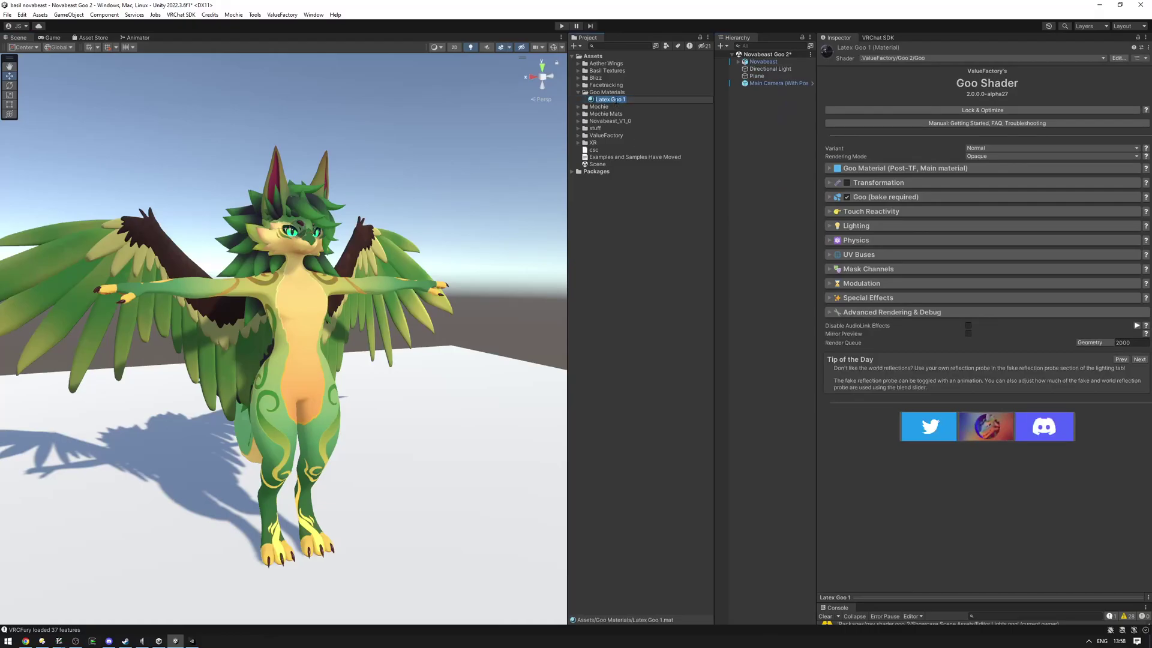
{"action": "key", "text": "Return"}
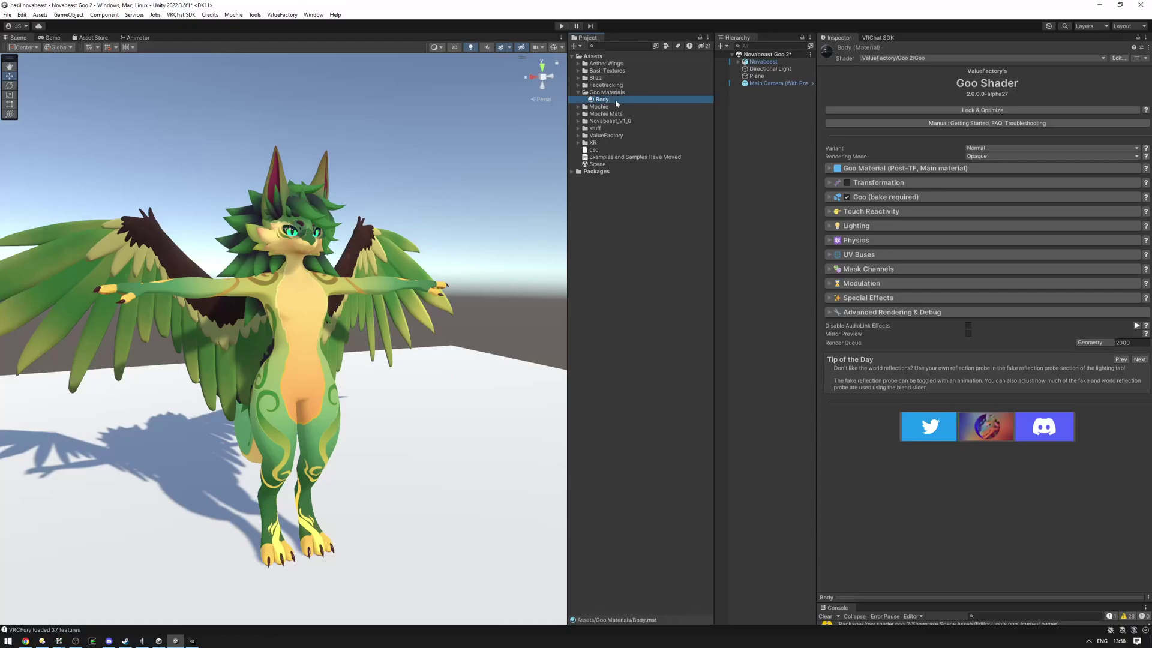
- Apply the Body material to the Novabeast's body and inspect the glossy black goo
{"action": "left_click_drag", "start_coordinate": [622, 103], "coordinate": [310, 331]}
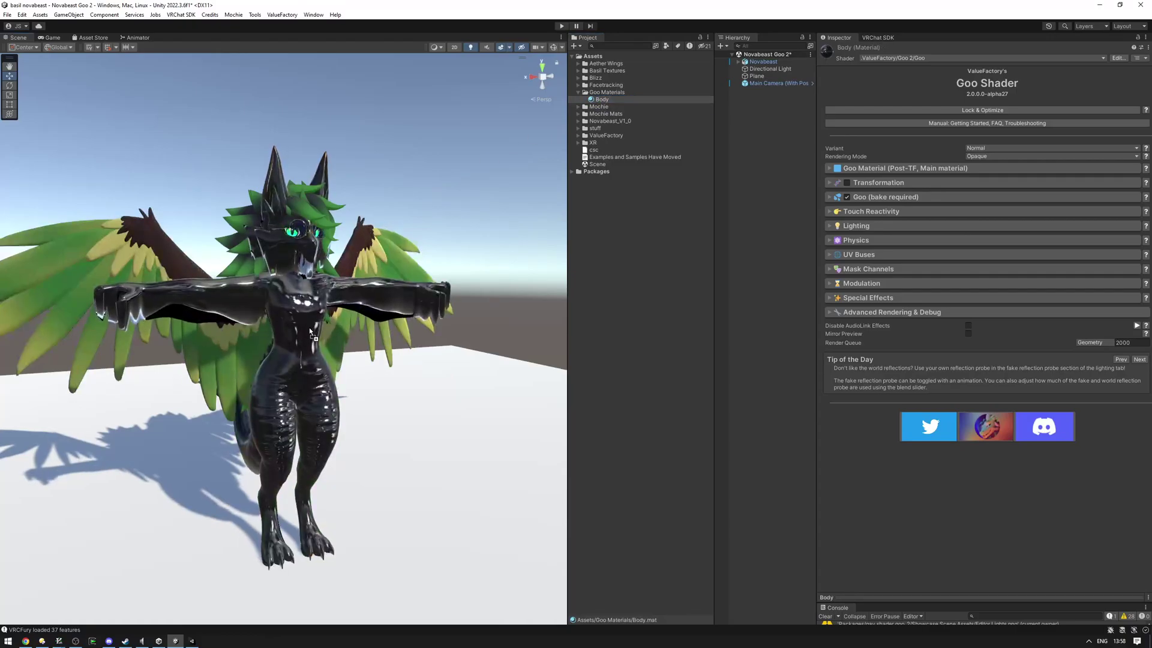
{"action": "key", "text": "w"}
{"action": "right_click_drag", "start_coordinate": [284, 275], "coordinate": [358, 290]}
{"action": "key", "text": "s"}
{"action": "key", "text": "w"}
{"action": "scroll", "coordinate": [287, 234], "scroll_direction": "down", "scroll_amount": 3}
{"action": "scroll", "coordinate": [180, 272], "scroll_direction": "down", "scroll_amount": 3}
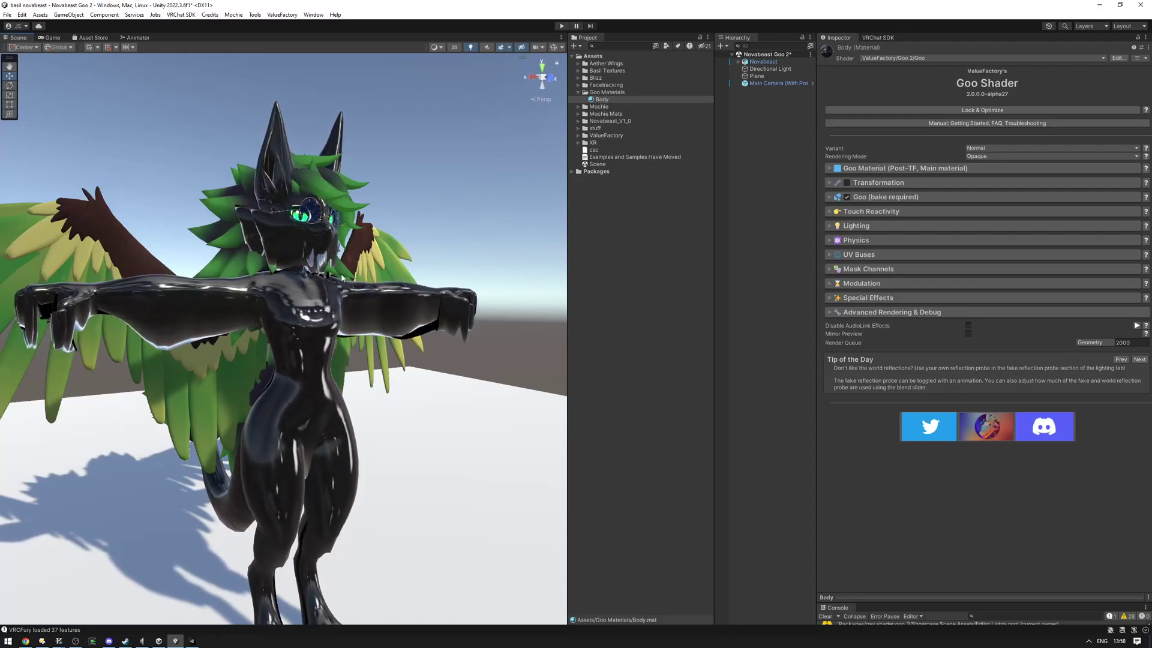
- Bake the avatar's Body mesh with the Skinned Mesh Renderer's VF Goo 2 > Bake Mesh
{"action": "left_click", "coordinate": [306, 312]}
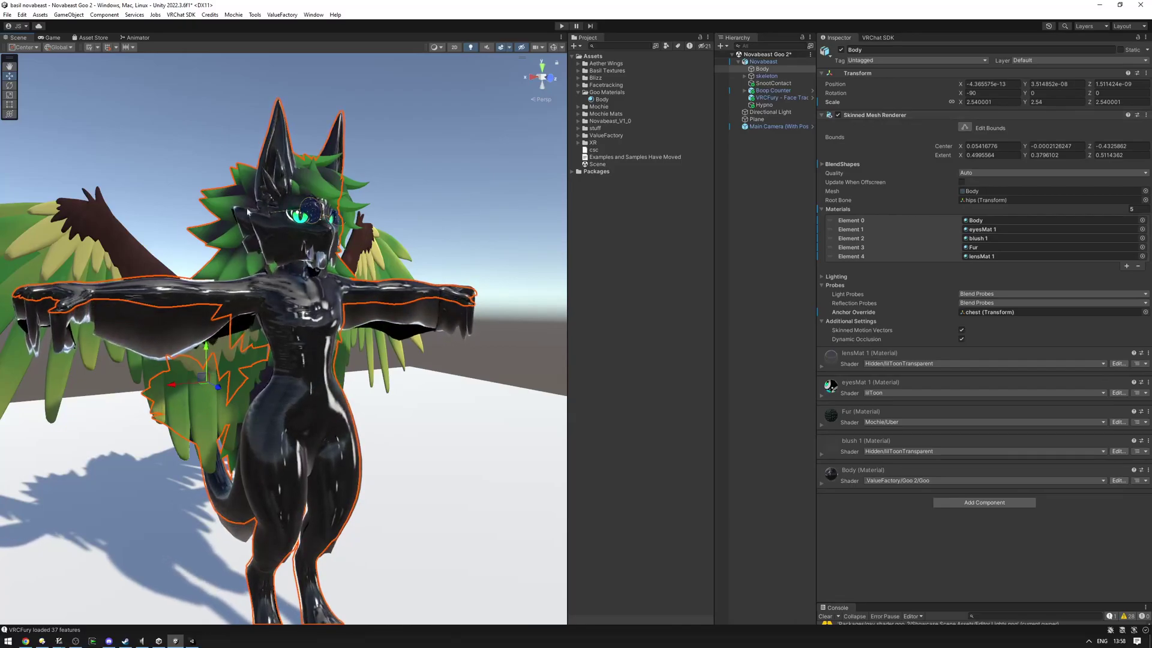
{"action": "right_click", "coordinate": [873, 117]}
{"action": "mouse_move", "coordinate": [954, 242]}
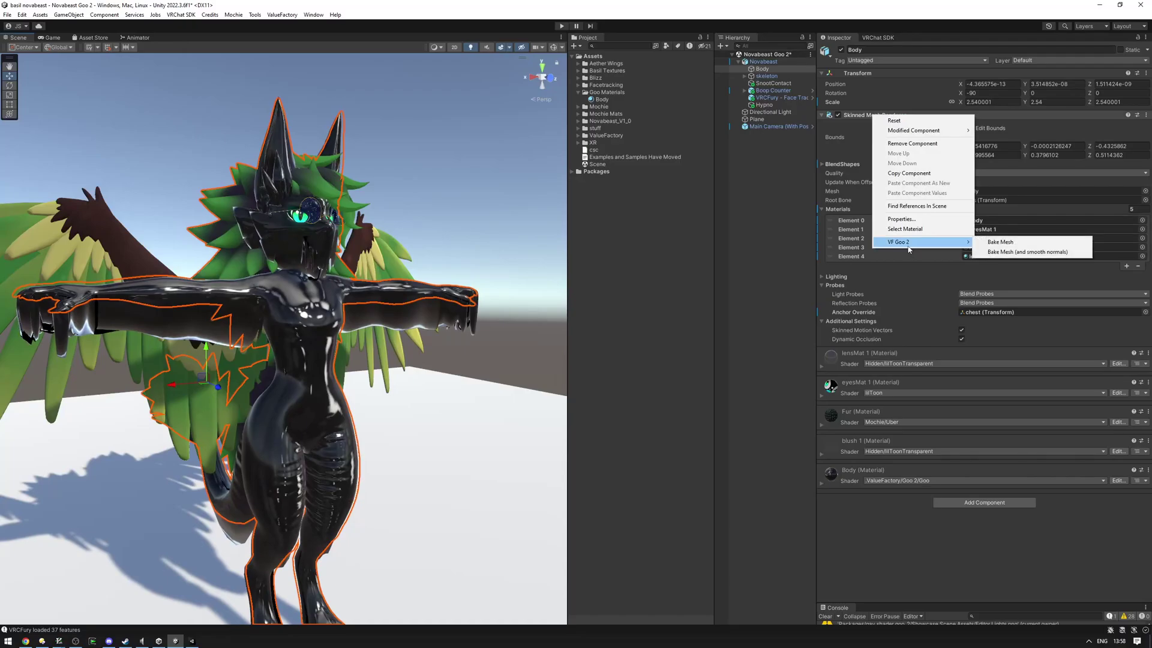
{"action": "left_click", "coordinate": [1021, 246]}
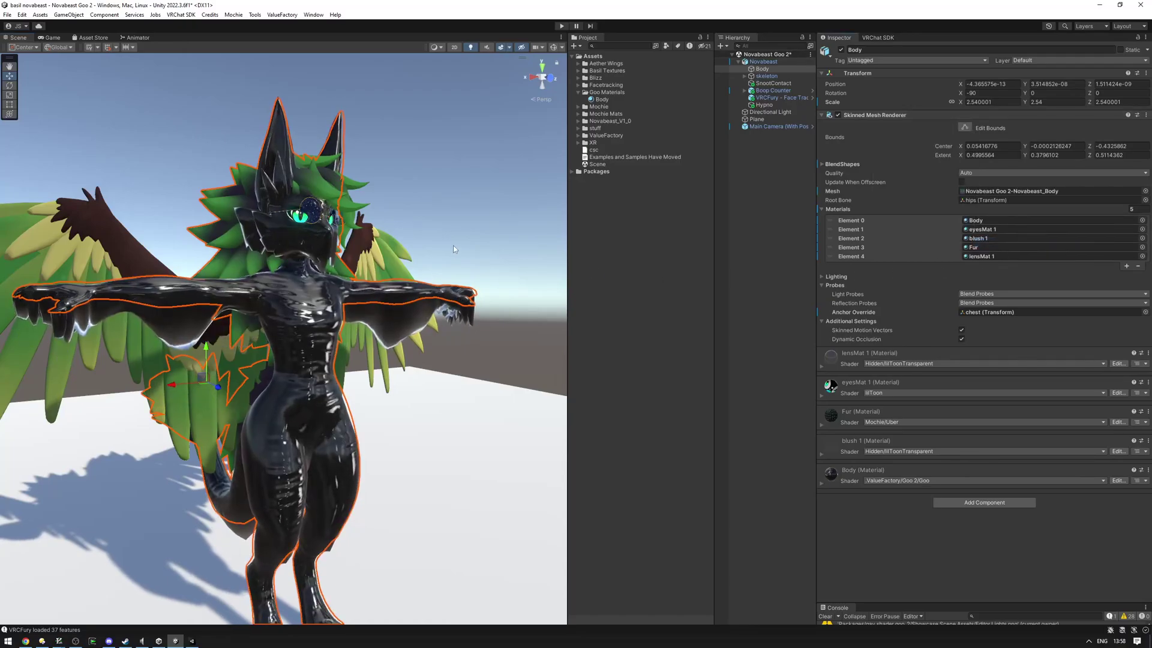
{"action": "right_click_drag", "start_coordinate": [309, 303], "coordinate": [336, 273]}
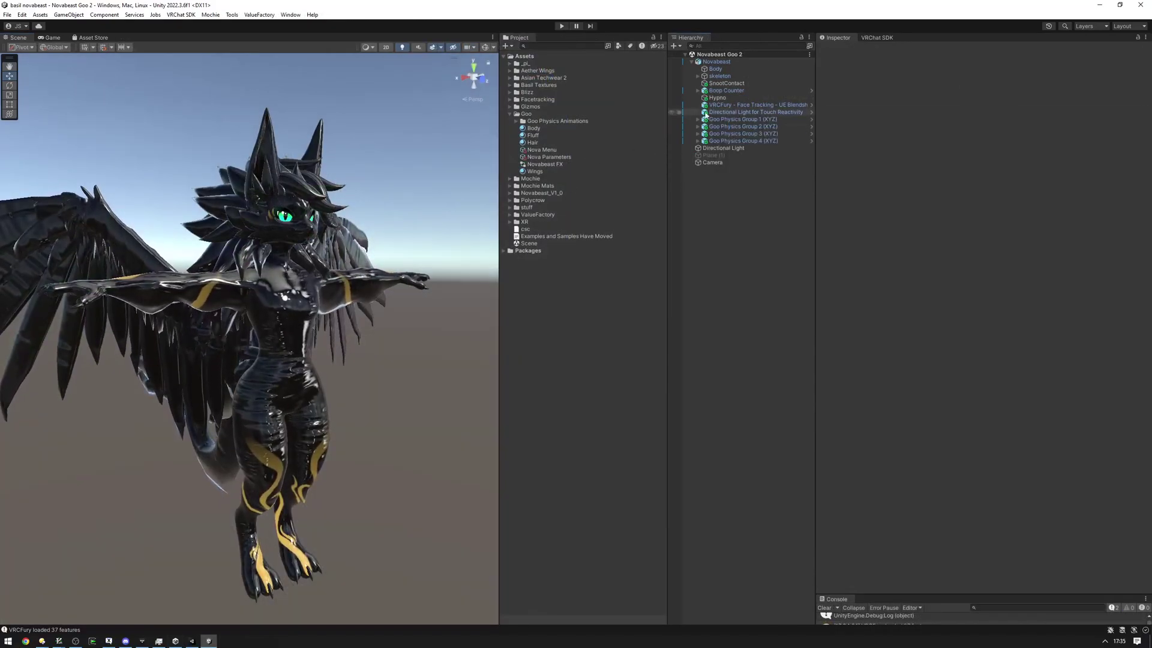
- Select the Body mesh and adjust its breasts blendshape weight while viewing the chest
{"action": "left_click", "coordinate": [716, 69]}
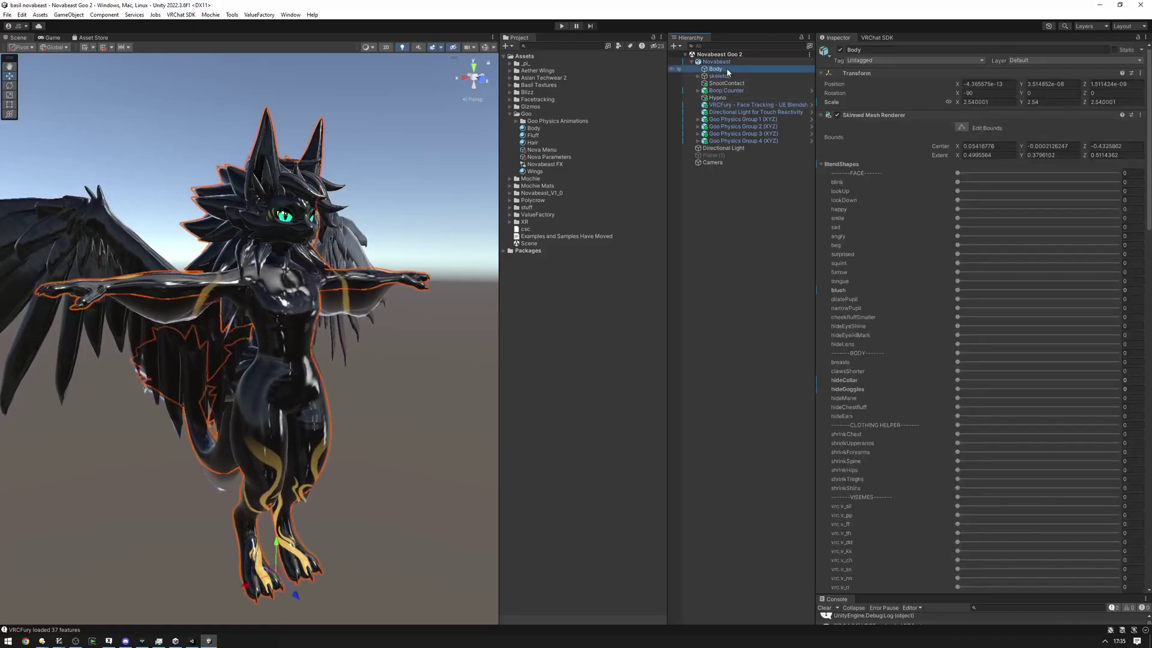
{"action": "scroll", "coordinate": [409, 208], "scroll_direction": "up", "scroll_amount": 5}
{"action": "right_click_drag", "start_coordinate": [409, 207], "coordinate": [421, 195]}
{"action": "scroll", "coordinate": [422, 196], "scroll_direction": "down", "scroll_amount": 4}
{"action": "scroll", "coordinate": [422, 196], "scroll_direction": "up", "scroll_amount": 6}
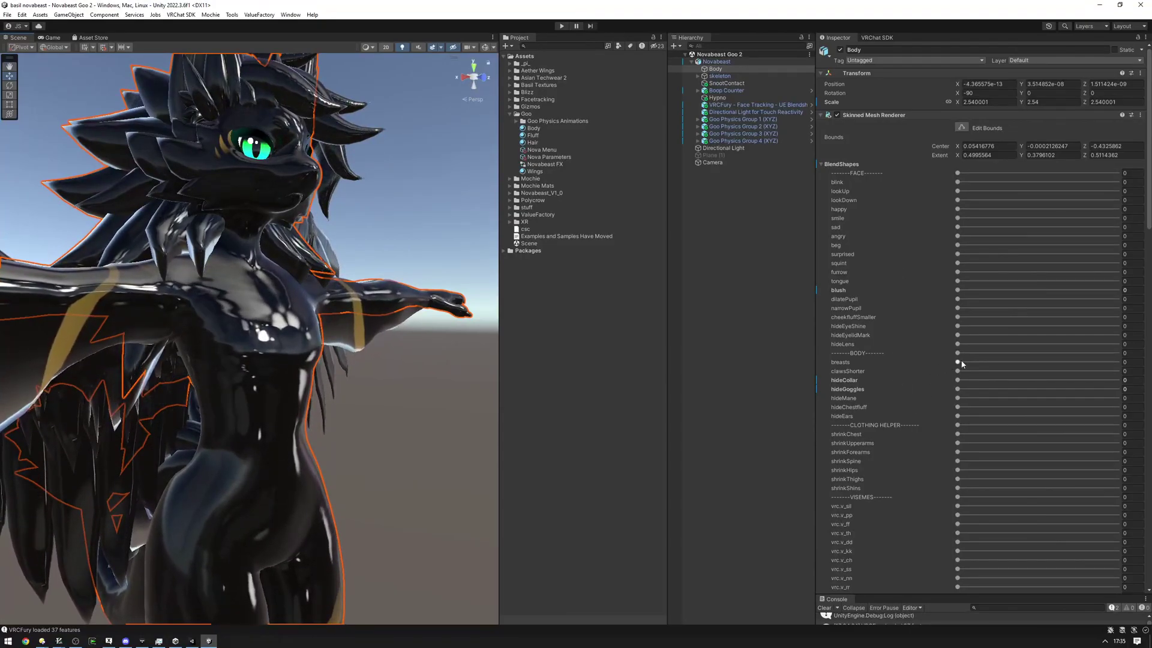
{"action": "mouse_move", "coordinate": [998, 364]}
{"action": "left_mouse_down"}
{"action": "mouse_move", "coordinate": [1011, 363]}
{"action": "mouse_move", "coordinate": [1001, 369]}
{"action": "left_mouse_up"}
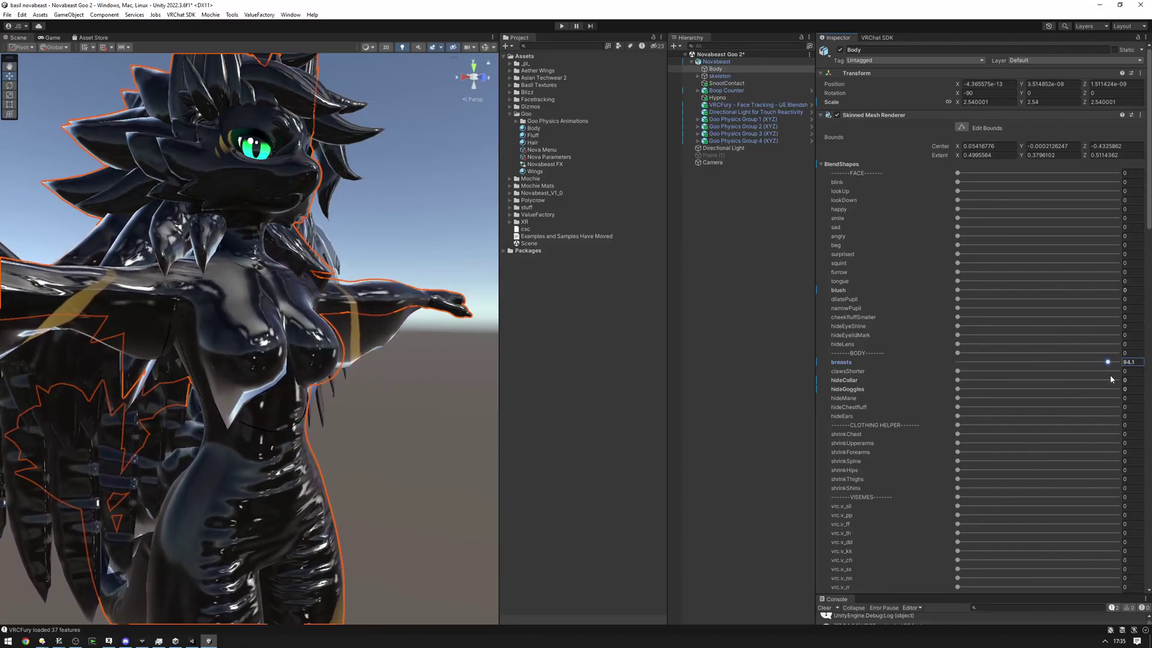
{"action": "key", "text": "w"}
{"action": "right_click_drag", "start_coordinate": [444, 369], "coordinate": [444, 255]}
{"action": "scroll", "coordinate": [360, 399], "scroll_direction": "up", "scroll_amount": 1}
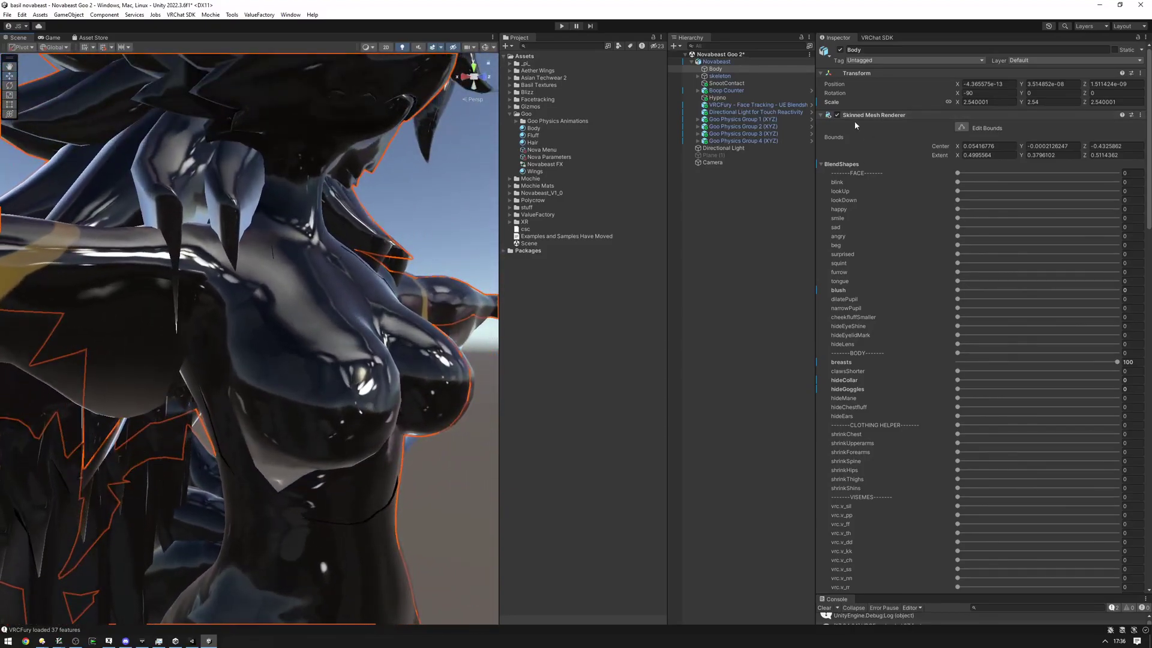
- Re-bake the Body mesh via VF Goo 2 > Bake Mesh, confirming the revert
{"action": "right_click", "coordinate": [872, 117]}
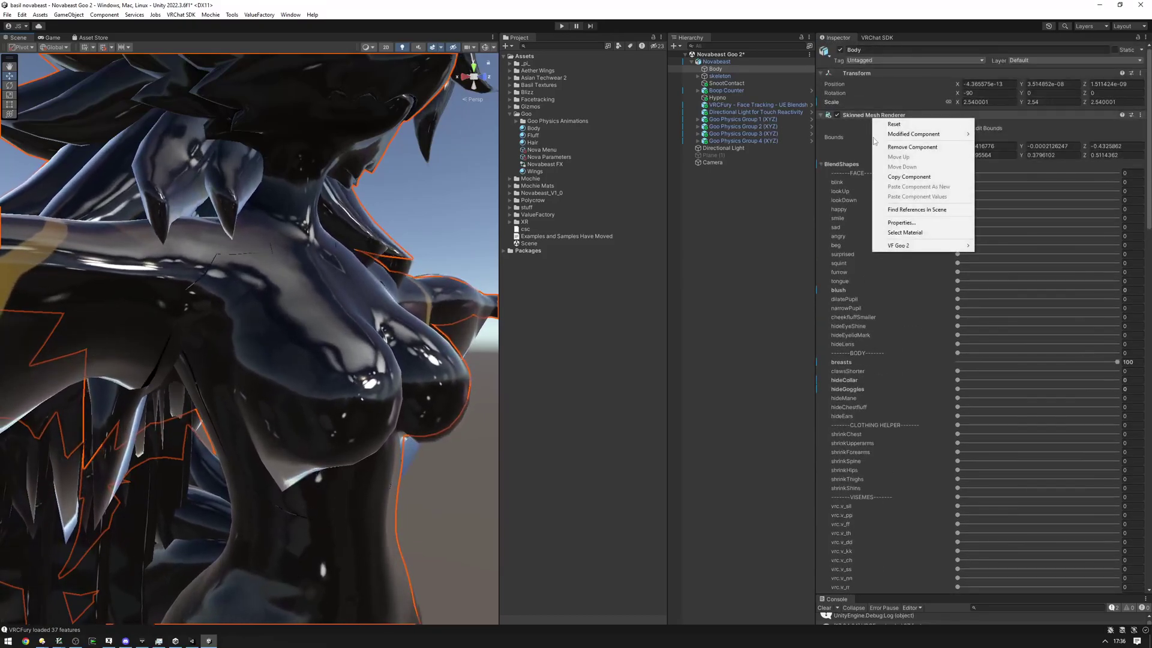
{"action": "mouse_move", "coordinate": [924, 246]}
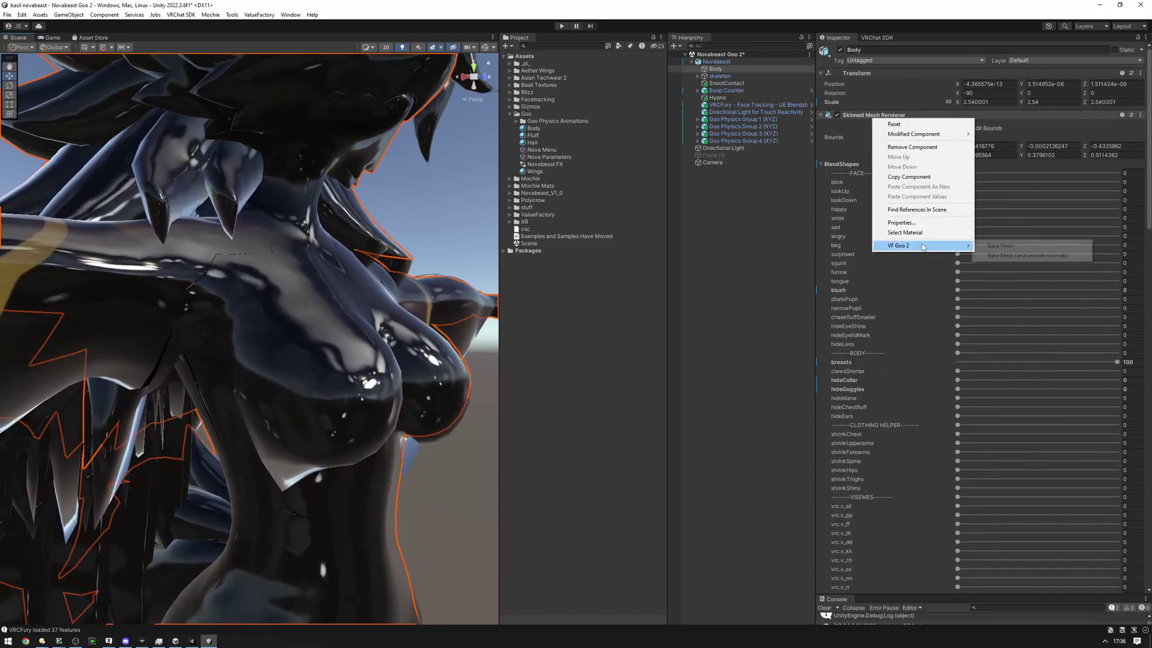
{"action": "left_click", "coordinate": [1005, 254]}
{"action": "left_click", "coordinate": [600, 340]}
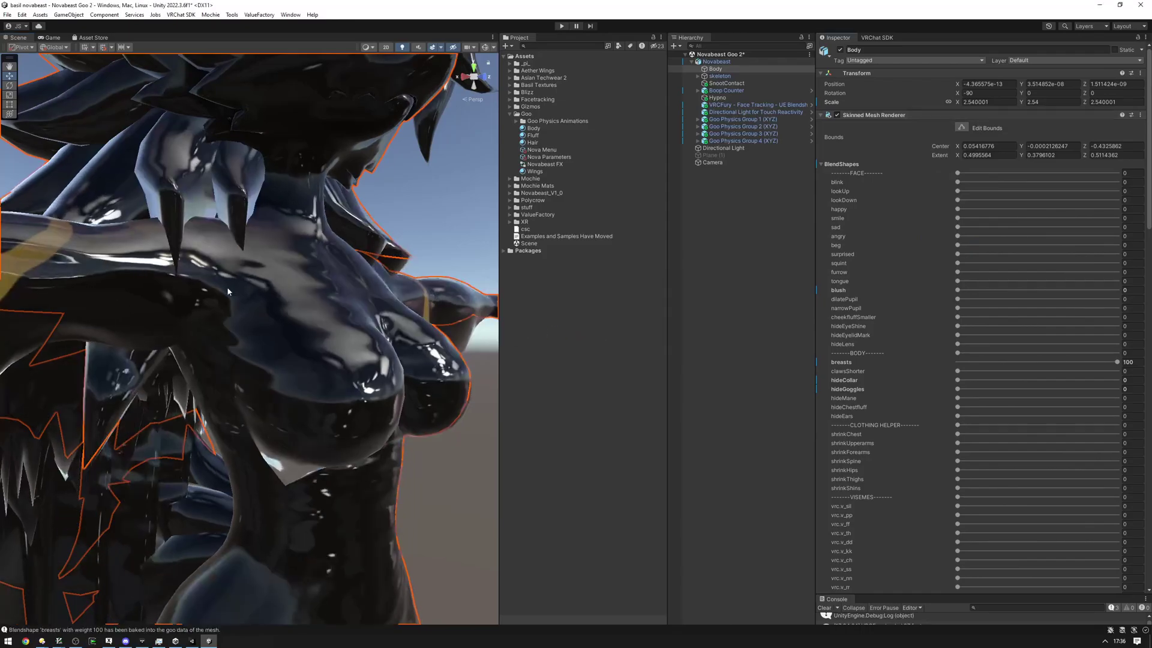
- Test the bake by moving the breasts blendshape to 80, 0, then back to 100
{"action": "right_click_drag", "start_coordinate": [306, 273], "coordinate": [289, 252]}
{"action": "left_click_drag", "start_coordinate": [1117, 363], "coordinate": [949, 360]}
{"action": "right_click_drag", "start_coordinate": [312, 288], "coordinate": [311, 256]}
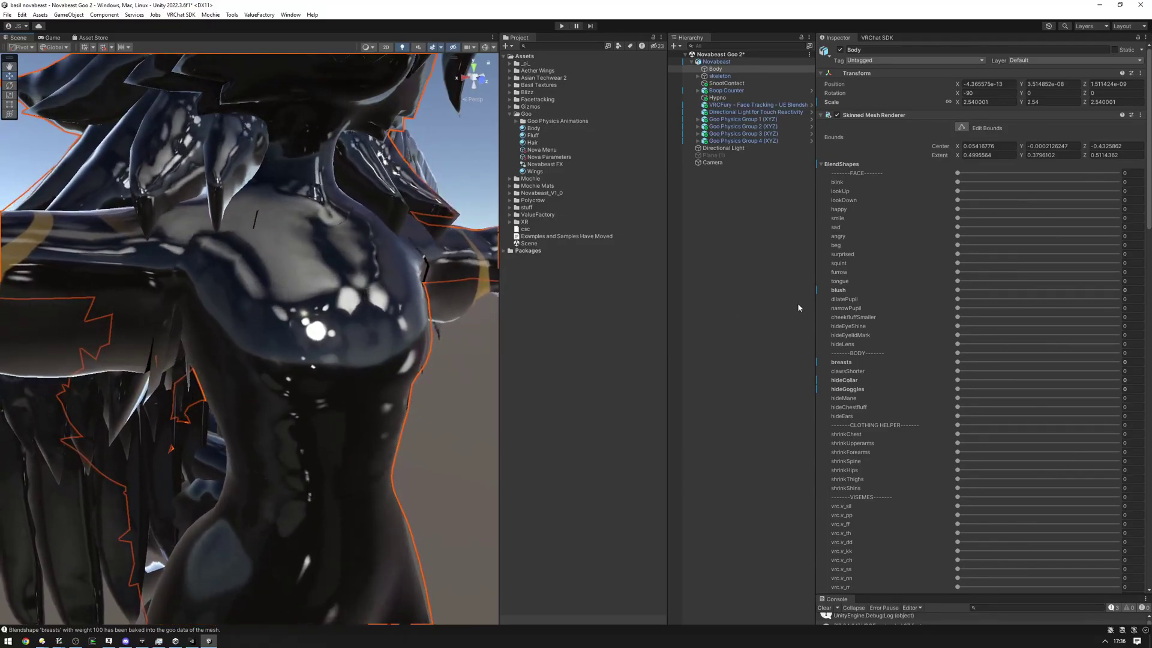
{"action": "left_click_drag", "start_coordinate": [966, 360], "coordinate": [1119, 360]}
{"action": "left_click_drag", "start_coordinate": [384, 276], "coordinate": [338, 276], "text": "alt"}
{"action": "right_click_drag", "start_coordinate": [338, 277], "coordinate": [151, 210]}
{"action": "left_click_drag", "start_coordinate": [301, 270], "coordinate": [408, 271], "text": "alt"}
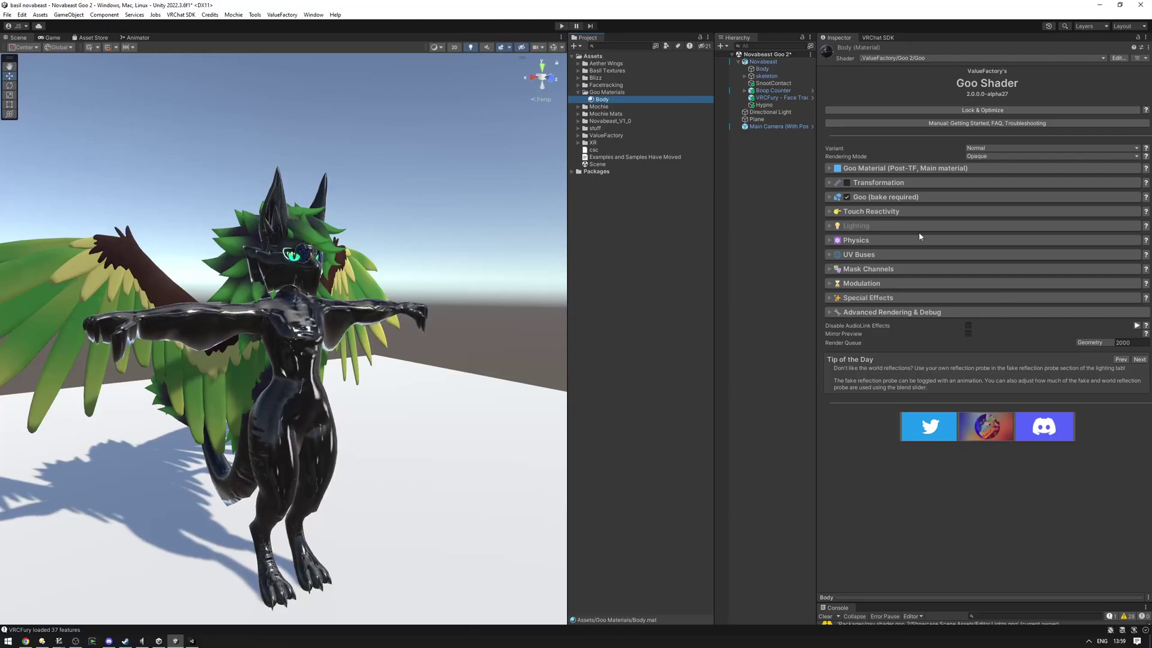
- Expand the Goo Material foldout and read the Main Color and Secondary Color help
{"action": "left_click", "coordinate": [896, 169]}
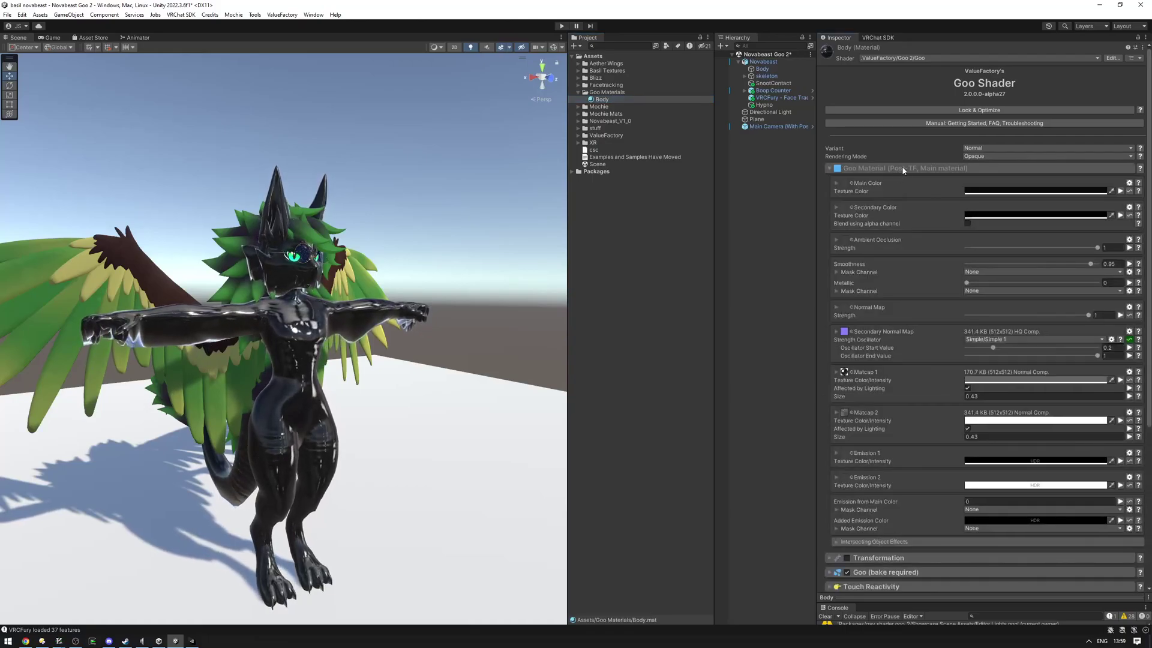
{"action": "left_click", "coordinate": [903, 169]}
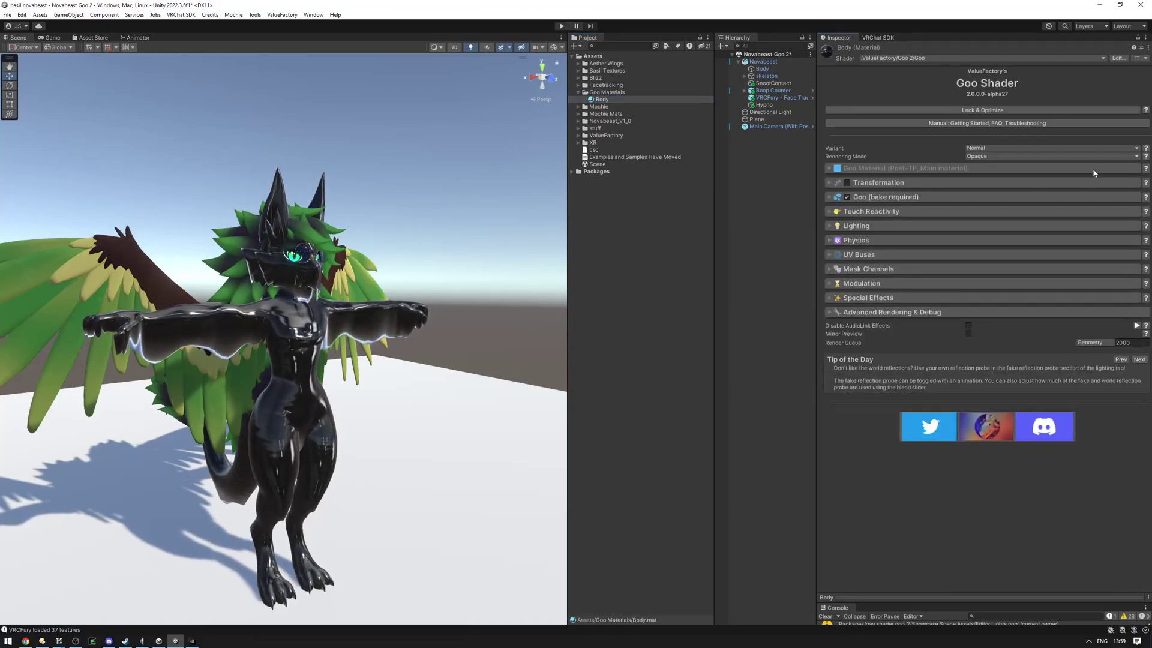
{"action": "left_click", "coordinate": [1005, 169]}
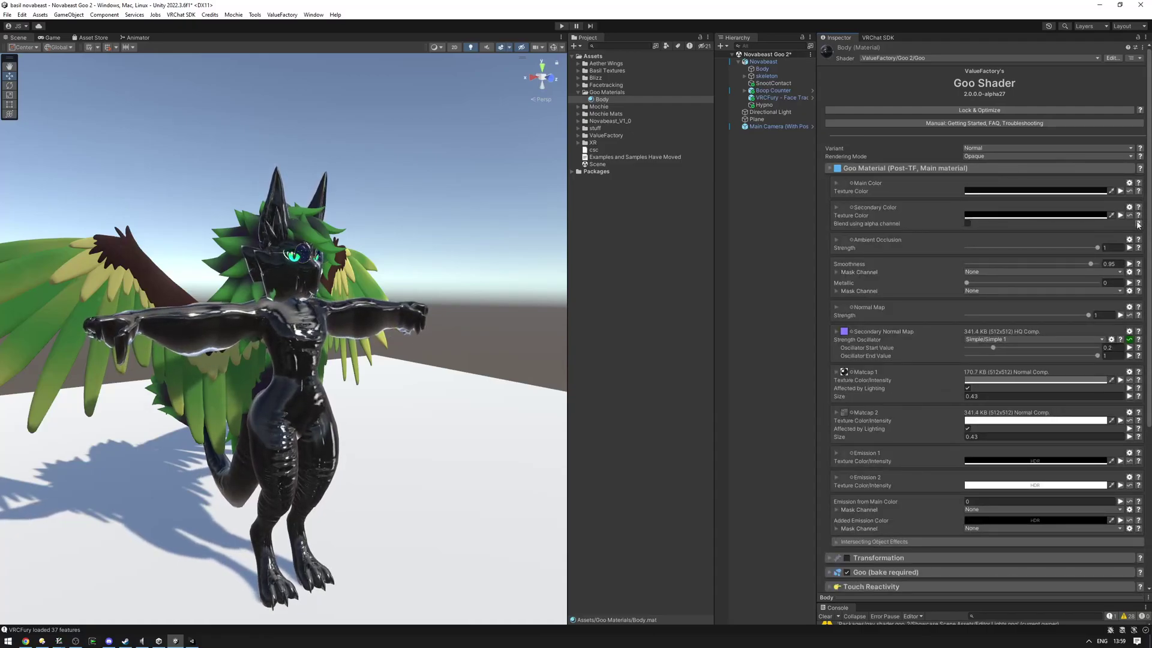
{"action": "left_click", "coordinate": [1139, 184]}
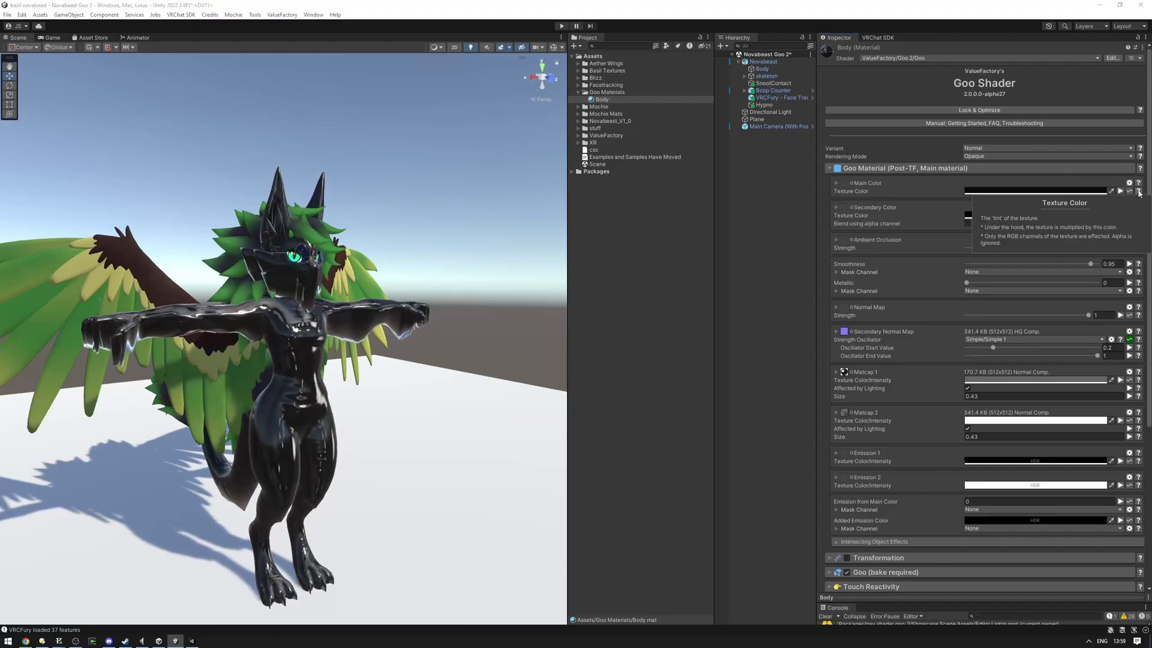
{"action": "left_click", "coordinate": [1141, 208]}
{"action": "left_click", "coordinate": [1141, 208]}
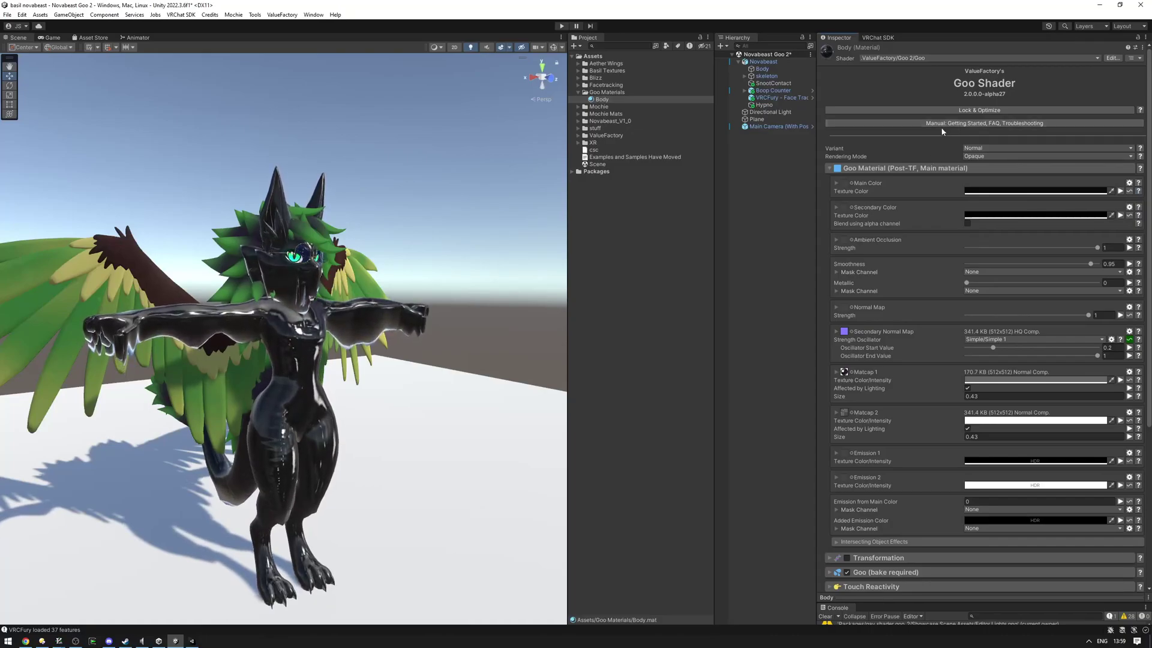
- Open the VF Goo documentation window, scroll through it, then close it
{"action": "left_click", "coordinate": [976, 128]}
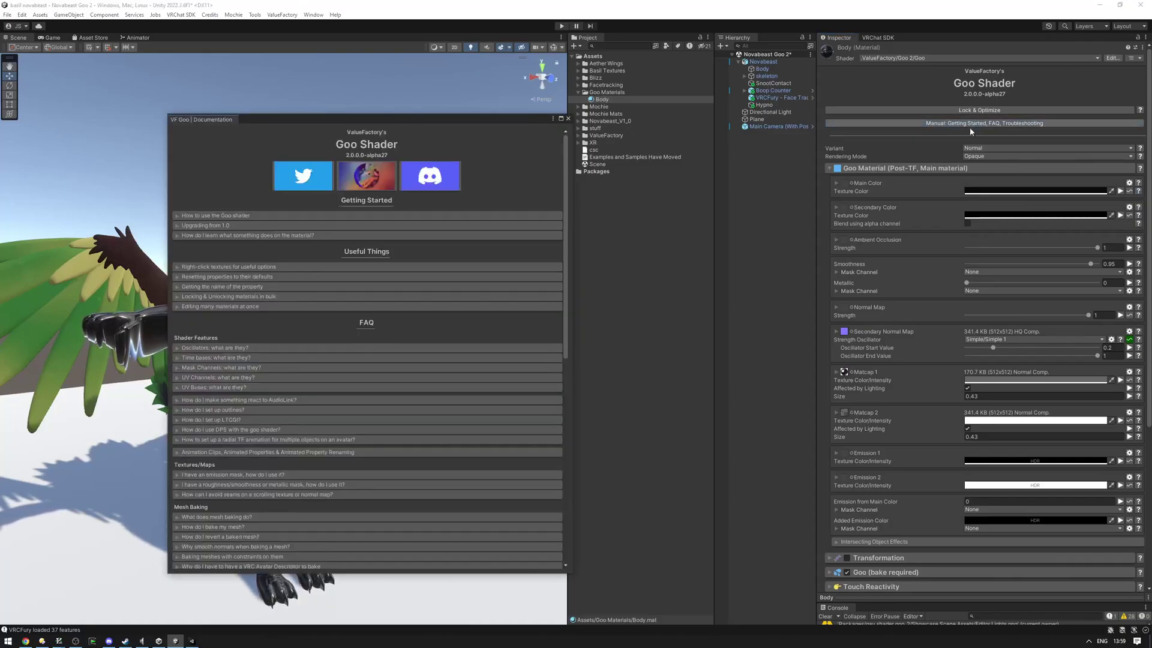
{"action": "left_click_drag", "start_coordinate": [386, 122], "coordinate": [700, 115]}
{"action": "scroll", "coordinate": [750, 205], "scroll_direction": "down", "scroll_amount": 5}
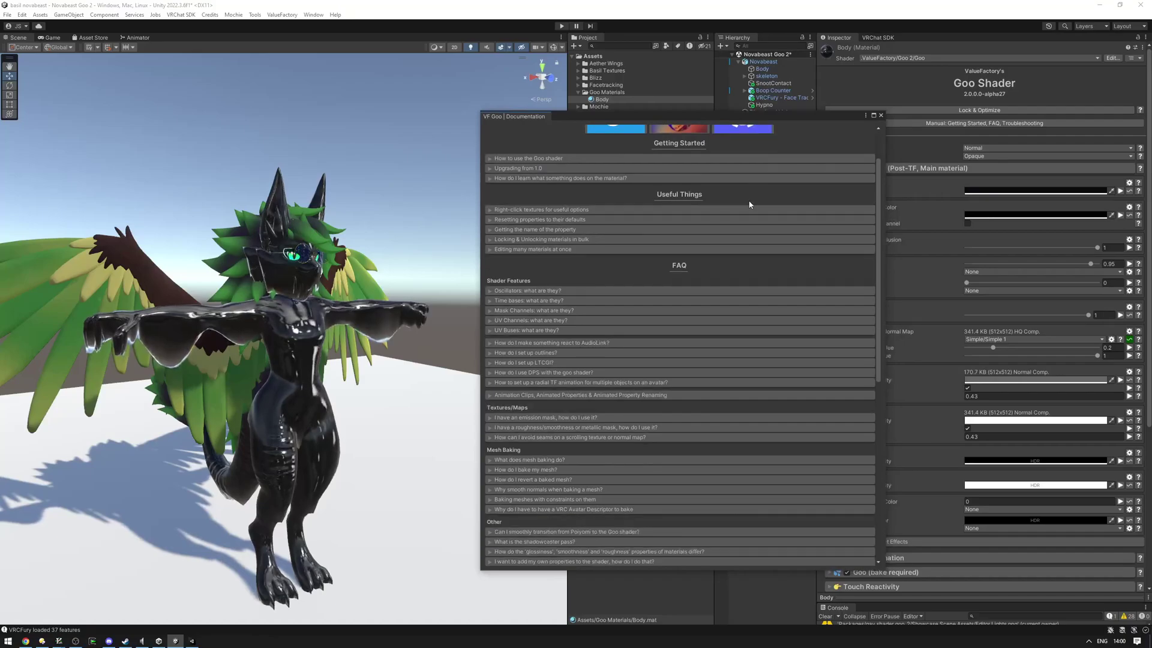
{"action": "scroll", "coordinate": [735, 213], "scroll_direction": "down", "scroll_amount": 5}
{"action": "scroll", "coordinate": [733, 217], "scroll_direction": "up", "scroll_amount": 10}
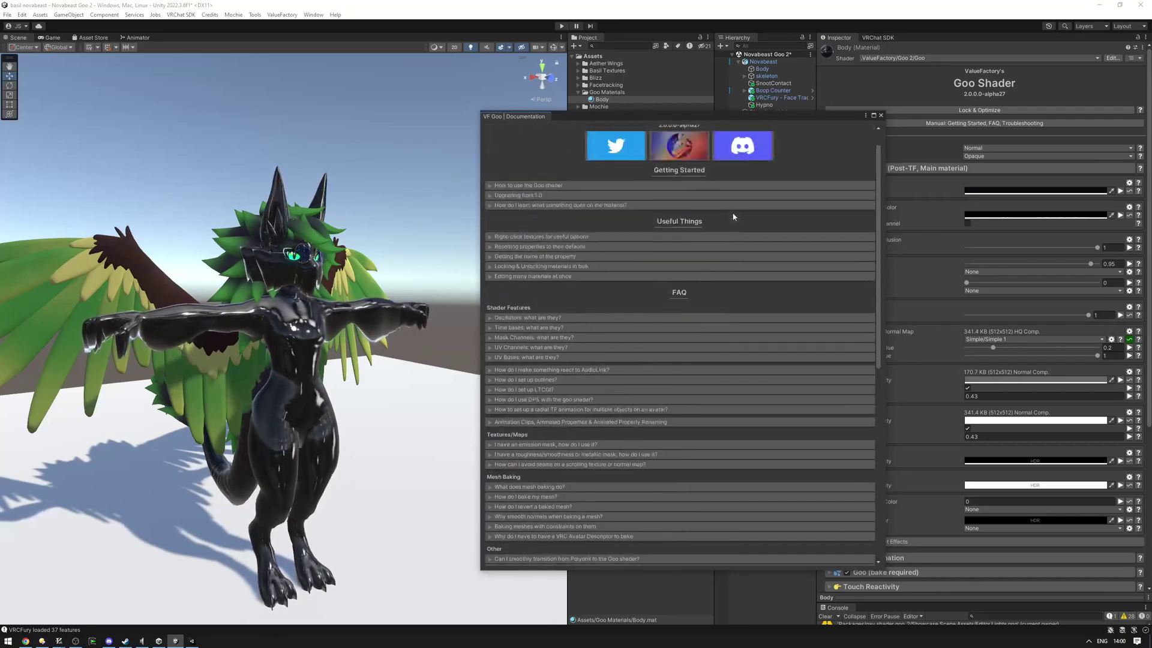
{"action": "scroll", "coordinate": [733, 216], "scroll_direction": "up", "scroll_amount": 2}
{"action": "scroll", "coordinate": [714, 207], "scroll_direction": "down", "scroll_amount": 10}
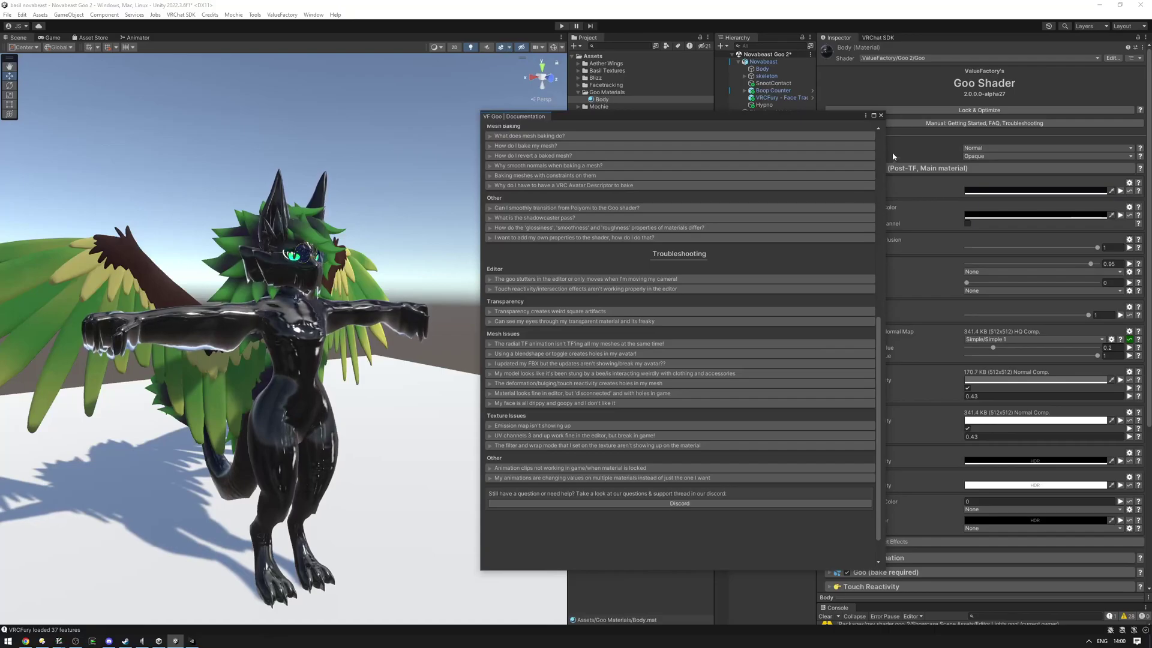
{"action": "left_click", "coordinate": [879, 114]}
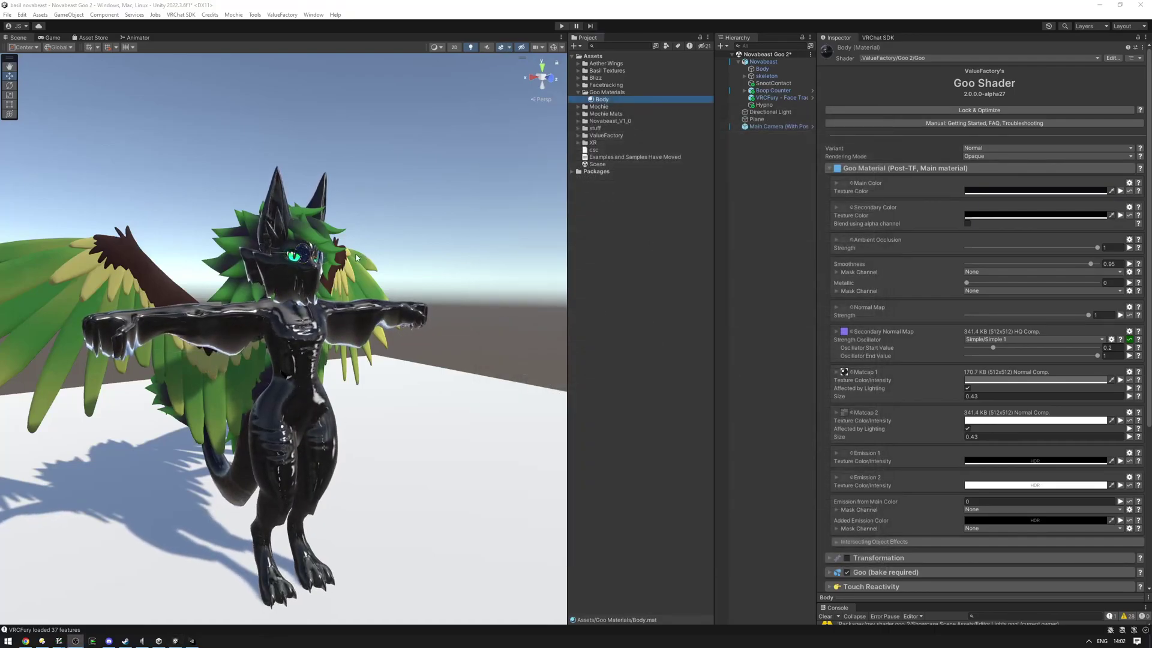
- Duplicate Body as a 'Fluff' material and apply it to the avatar's fluff
{"action": "left_click_drag", "start_coordinate": [416, 226], "coordinate": [410, 227], "text": "alt"}
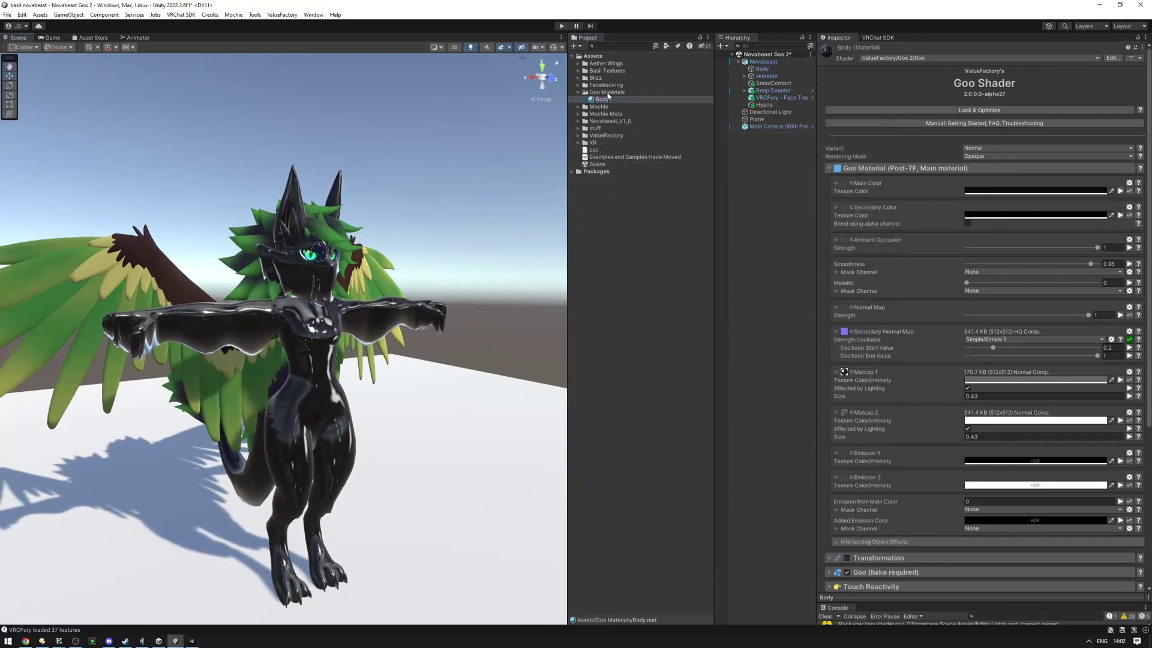
{"action": "mouse_move", "coordinate": [339, 261]}
{"action": "left_mouse_down", "text": "alt"}
{"action": "mouse_move", "coordinate": [552, 275]}
{"action": "mouse_move", "coordinate": [324, 273]}
{"action": "mouse_move", "coordinate": [95, 325]}
{"action": "mouse_move", "coordinate": [348, 266]}
{"action": "left_mouse_up", "text": "alt"}
{"action": "mouse_move", "coordinate": [348, 267]}
{"action": "right_mouse_down"}
{"action": "mouse_move", "coordinate": [321, 273]}
{"action": "mouse_move", "coordinate": [339, 276]}
{"action": "right_mouse_up"}
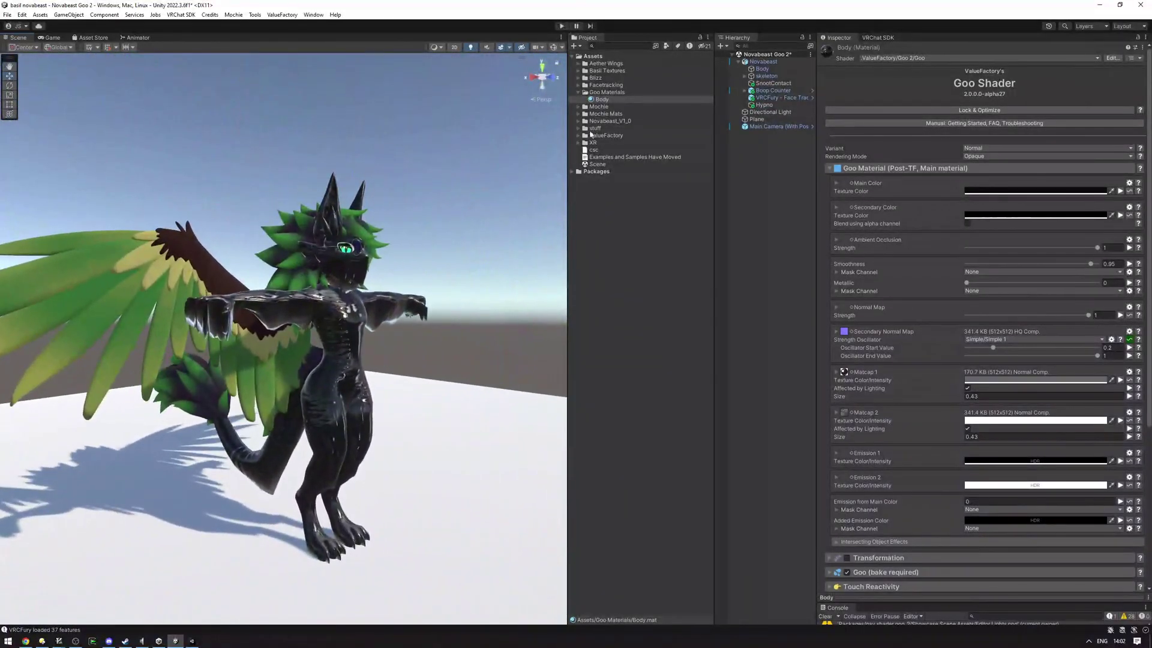
{"action": "key", "text": "ctrl+d"}
{"action": "left_click", "coordinate": [618, 100]}
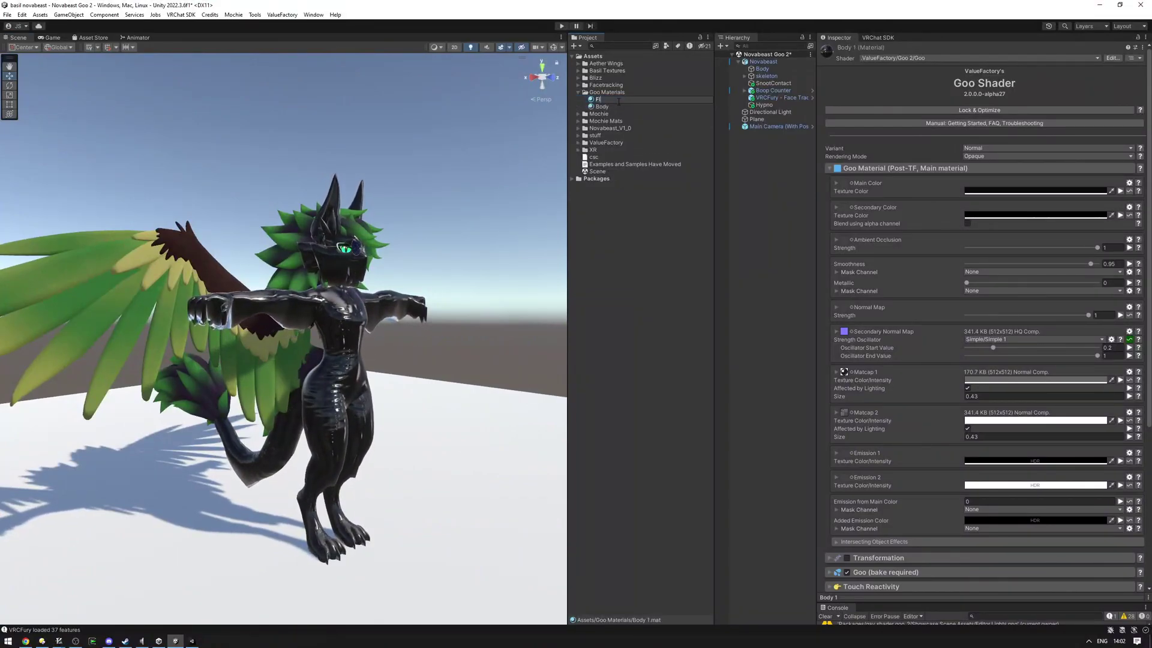
{"action": "type", "text": "Fluff"}
{"action": "key", "text": "Return"}
{"action": "left_click_drag", "start_coordinate": [465, 194], "coordinate": [409, 251], "text": "alt"}
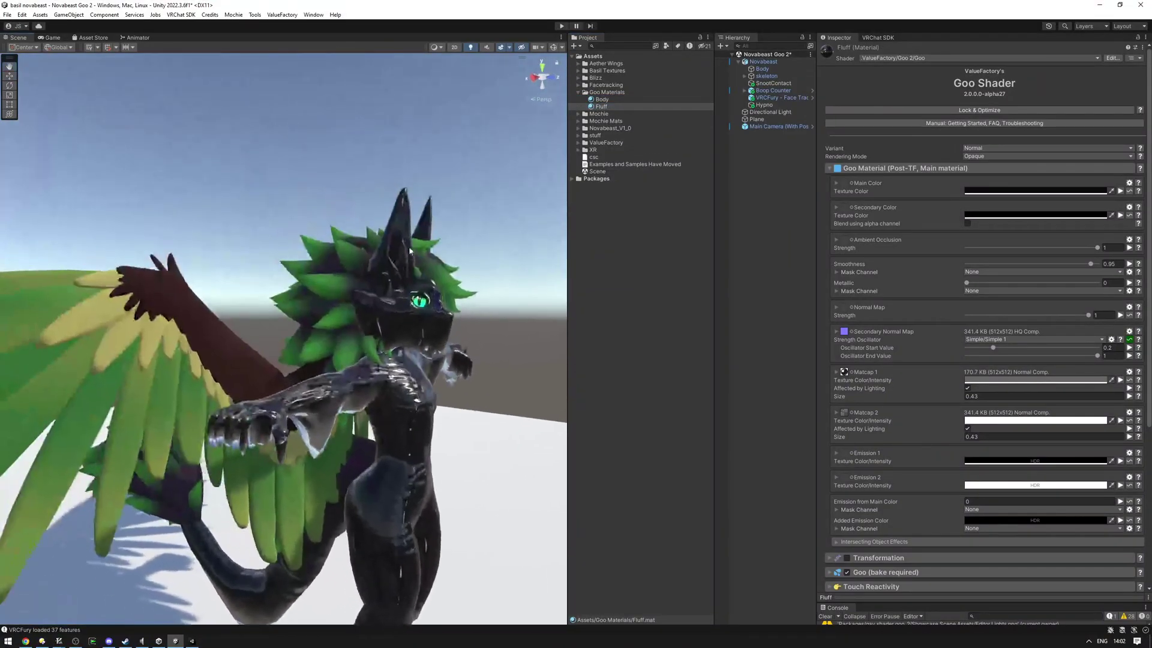
{"action": "left_click_drag", "start_coordinate": [603, 107], "coordinate": [336, 268]}
{"action": "right_click_drag", "start_coordinate": [327, 264], "coordinate": [298, 263]}
{"action": "left_click_drag", "start_coordinate": [298, 262], "coordinate": [489, 188], "text": "alt"}
- Duplicate Fluff as a 'Wings' material and apply it to the avatar's wings
{"action": "key", "text": "ctrl+d"}
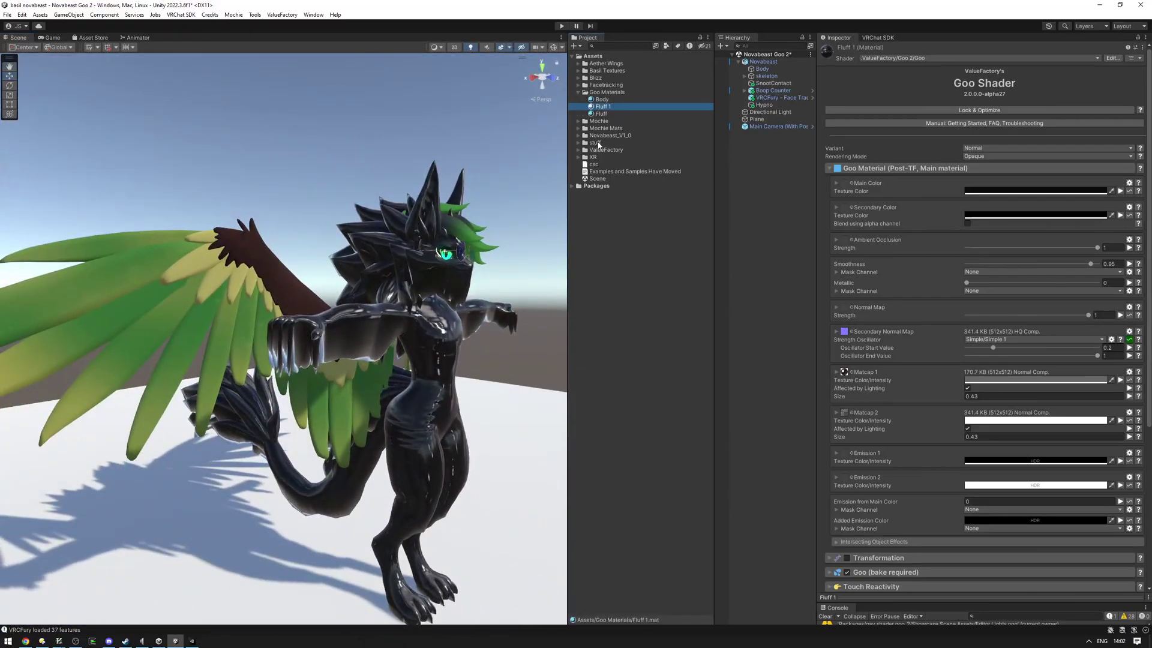
{"action": "key", "text": "Return"}
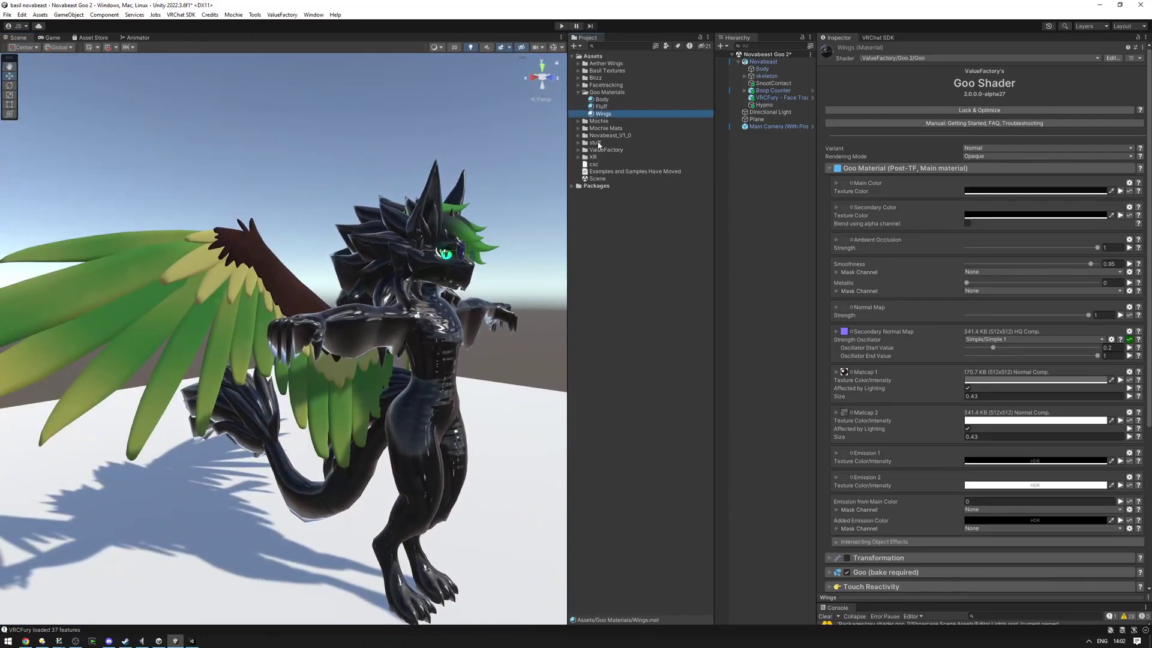
{"action": "left_click_drag", "start_coordinate": [619, 113], "coordinate": [234, 280]}
{"action": "key", "text": "d"}
{"action": "right_click_drag", "start_coordinate": [234, 280], "coordinate": [270, 276]}
{"action": "key", "text": "w"}
- Duplicate Wings as a 'Hair' material and apply it to the avatar's hair
{"action": "left_click", "coordinate": [618, 113]}
{"action": "key", "text": "ctrl+d"}
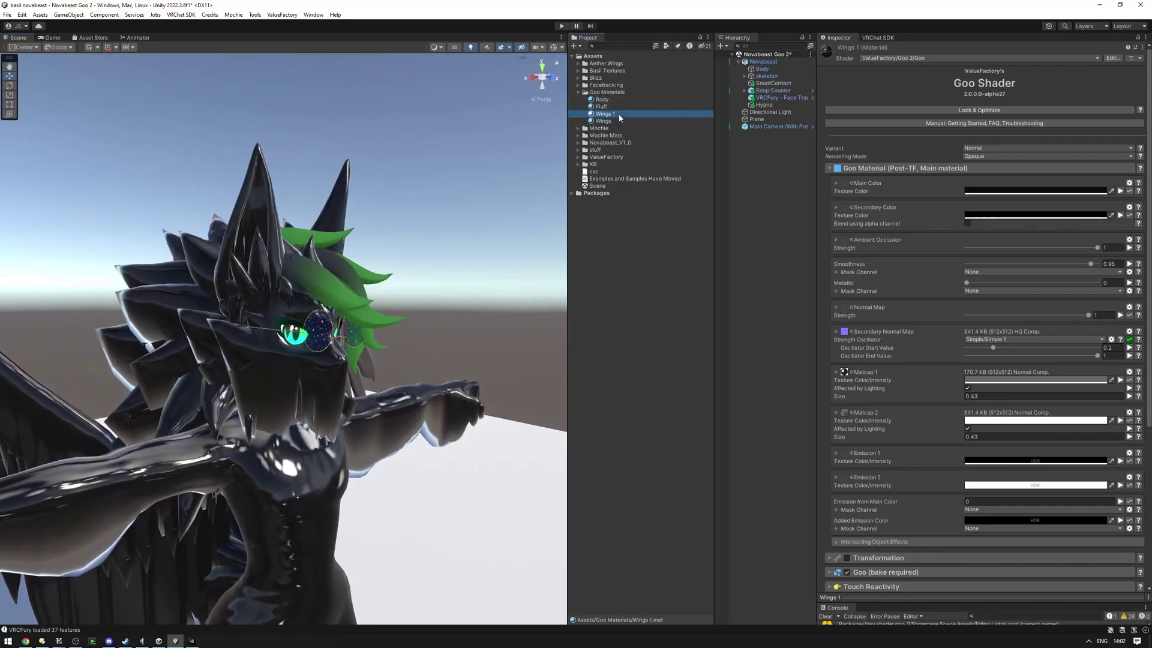
{"action": "left_click_drag", "start_coordinate": [619, 115], "coordinate": [354, 275]}
{"action": "key", "text": "d"}
{"action": "right_click_drag", "start_coordinate": [391, 276], "coordinate": [240, 267]}
{"action": "key", "text": "w"}
{"action": "left_click_drag", "start_coordinate": [240, 266], "coordinate": [413, 275], "text": "alt"}
{"action": "scroll", "coordinate": [413, 275], "scroll_direction": "down", "scroll_amount": 3}
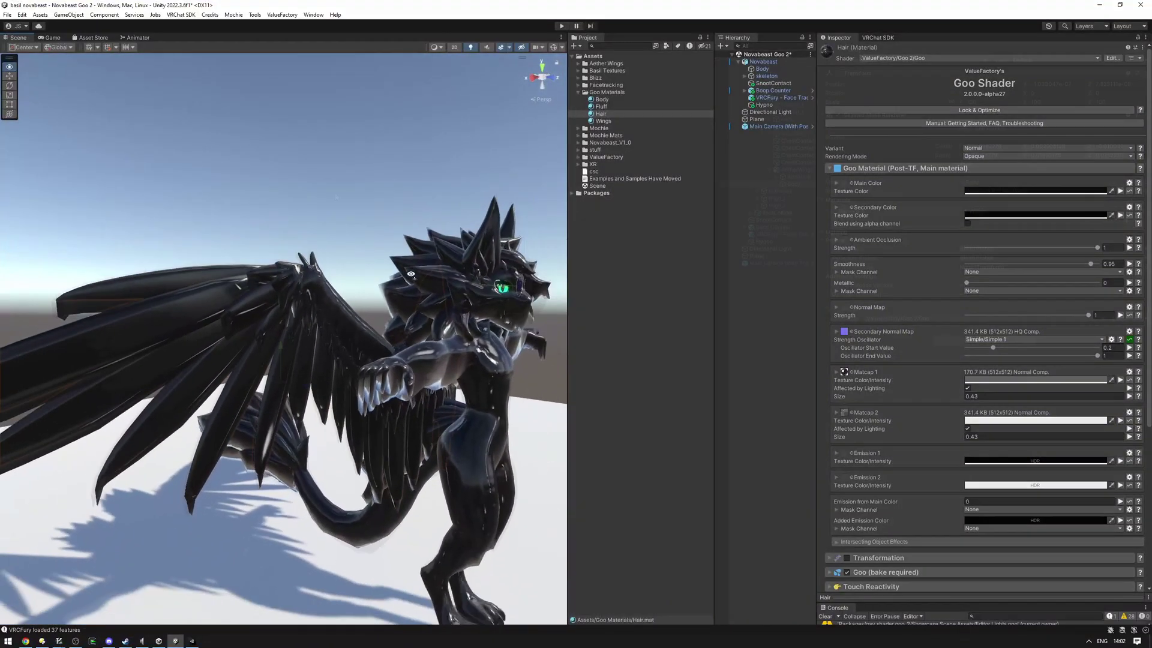
- Bake the AetherWings mesh via VF Goo 2 > Bake Mesh and proceed with baking
{"action": "left_click", "coordinate": [337, 318]}
{"action": "right_click", "coordinate": [883, 117]}
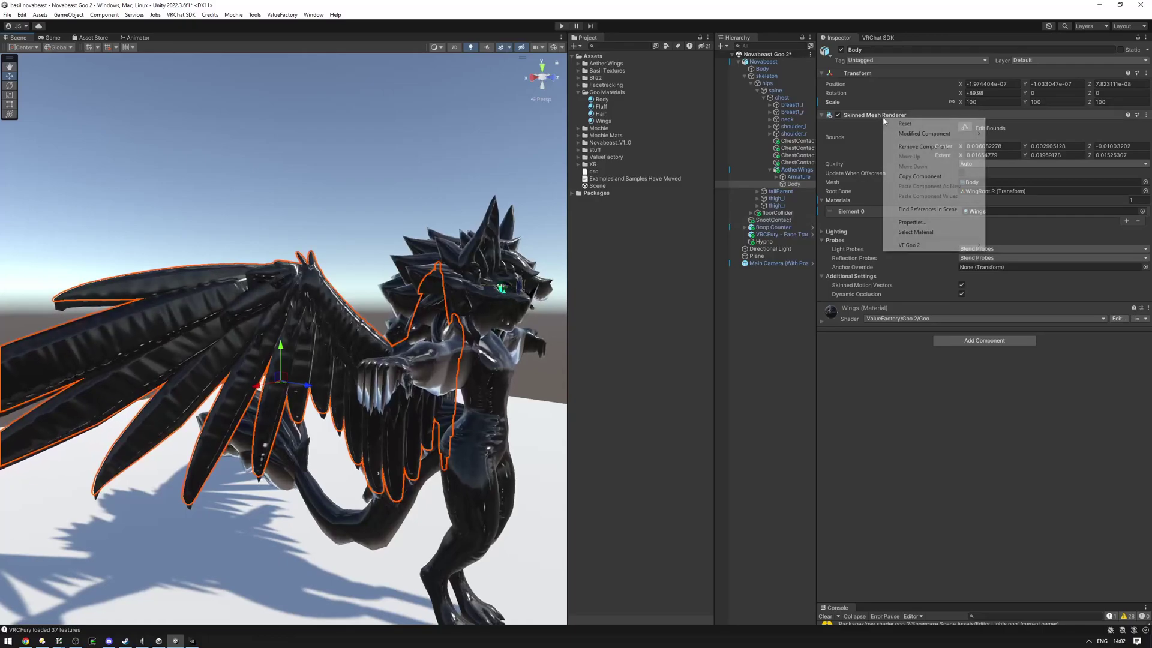
{"action": "mouse_move", "coordinate": [923, 247]}
{"action": "left_click", "coordinate": [1011, 244]}
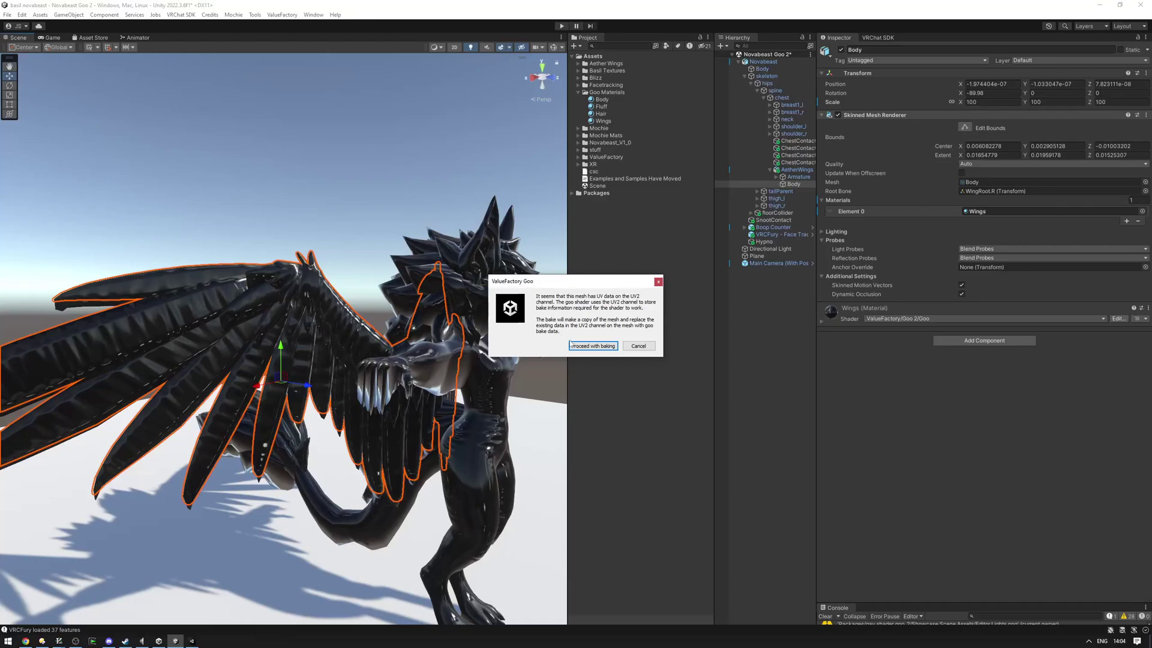
{"action": "left_click", "coordinate": [583, 348]}
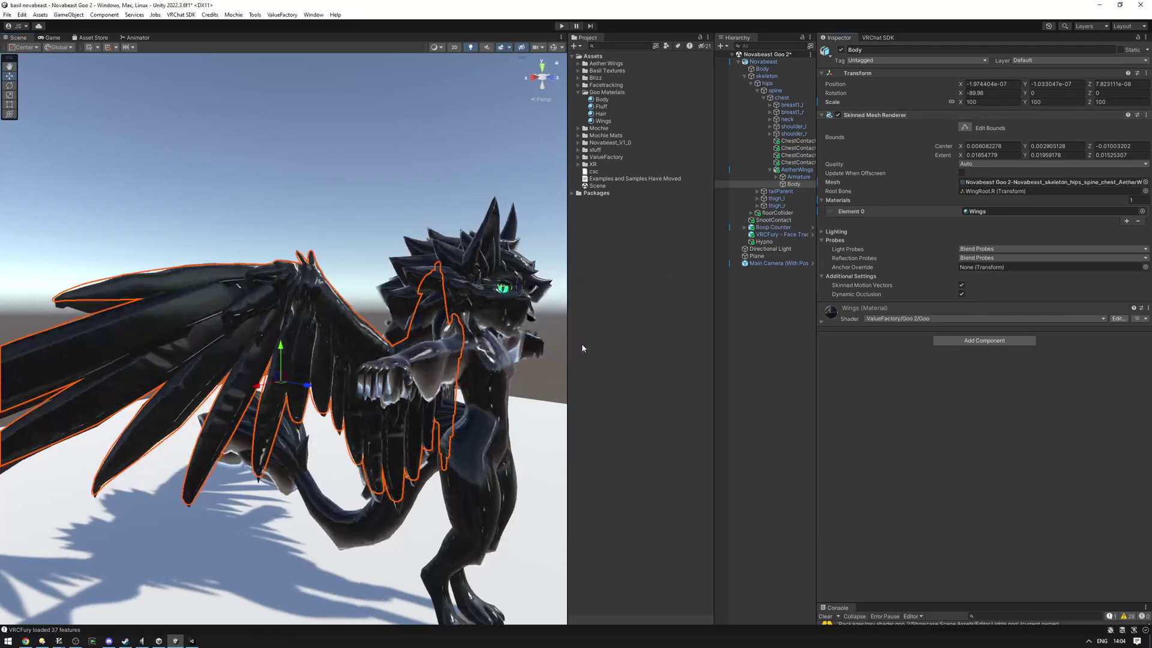
{"action": "right_click_drag", "start_coordinate": [327, 288], "coordinate": [292, 295]}
{"action": "left_click", "coordinate": [301, 243]}
{"action": "right_click_drag", "start_coordinate": [302, 243], "coordinate": [295, 256]}
- Select the Hair mesh on the head and bake it for the Goo 2 shader
{"action": "left_click_drag", "start_coordinate": [296, 255], "coordinate": [307, 264], "text": "alt"}
{"action": "right_click_drag", "start_coordinate": [307, 265], "coordinate": [176, 273]}
{"action": "left_click", "coordinate": [180, 272]}
{"action": "left_click", "coordinate": [803, 192]}
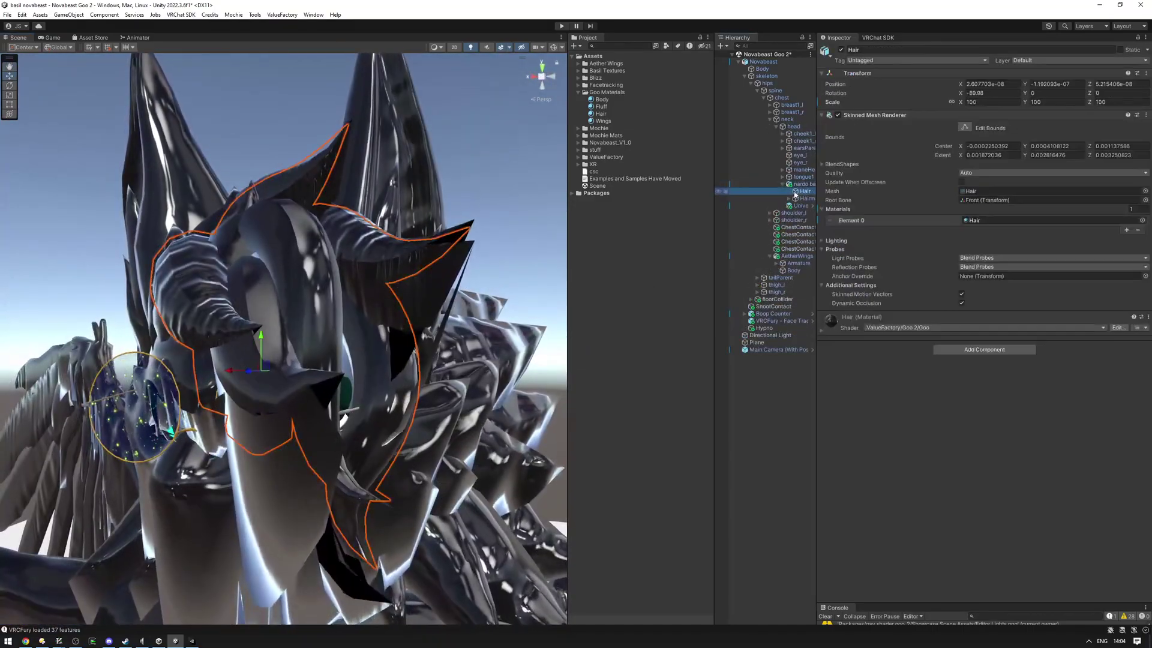
{"action": "left_click_drag", "start_coordinate": [817, 192], "coordinate": [846, 192]}
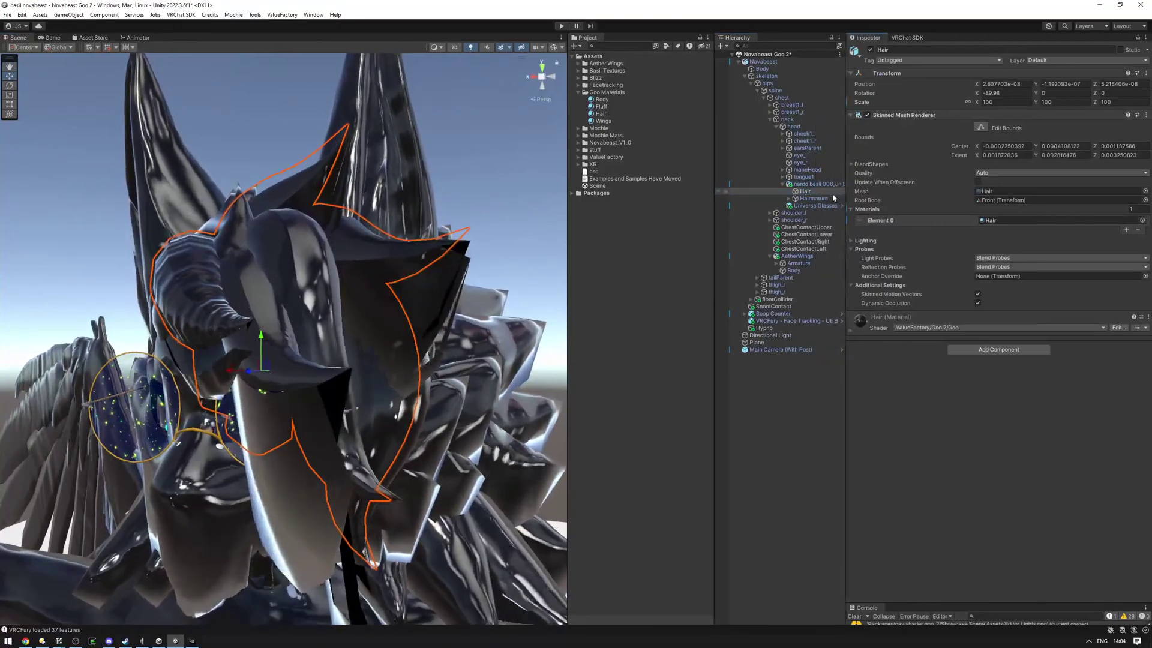
{"action": "right_click", "coordinate": [891, 118]}
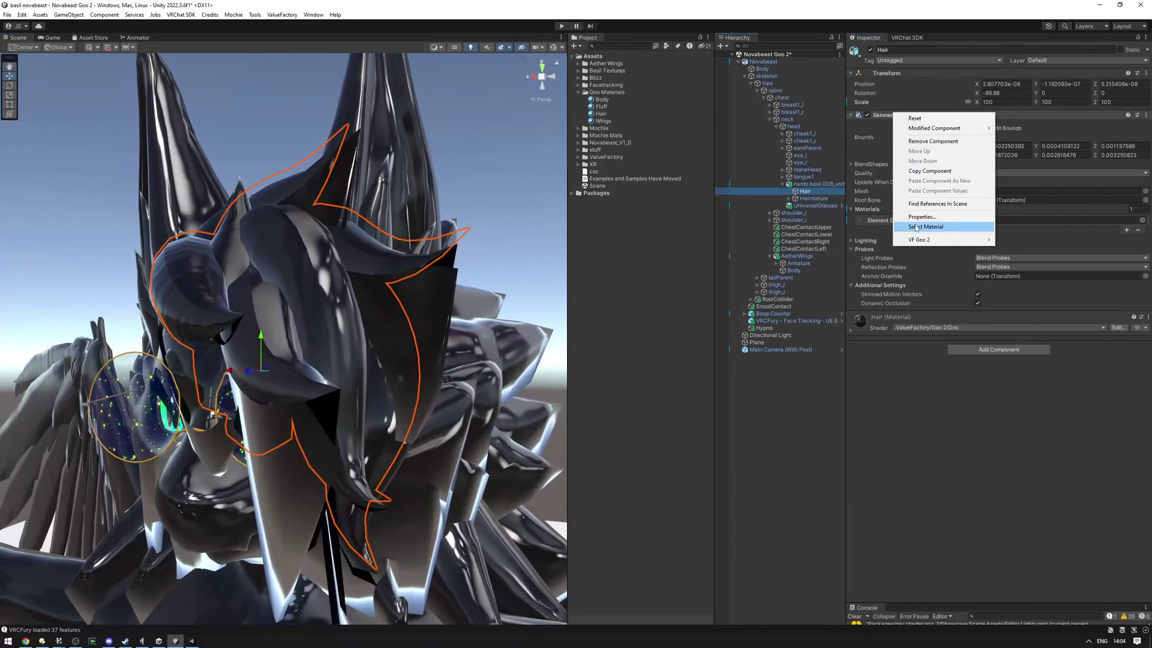
{"action": "mouse_move", "coordinate": [949, 226]}
{"action": "left_click", "coordinate": [1014, 242]}
- Re-bake the Hair mesh with smoothed normals and confirm the dialog
{"action": "mouse_move", "coordinate": [349, 273]}
{"action": "right_mouse_down"}
{"action": "mouse_move", "coordinate": [347, 256]}
{"action": "mouse_move", "coordinate": [403, 216]}
{"action": "mouse_move", "coordinate": [391, 259]}
{"action": "mouse_move", "coordinate": [343, 264]}
{"action": "right_mouse_up"}
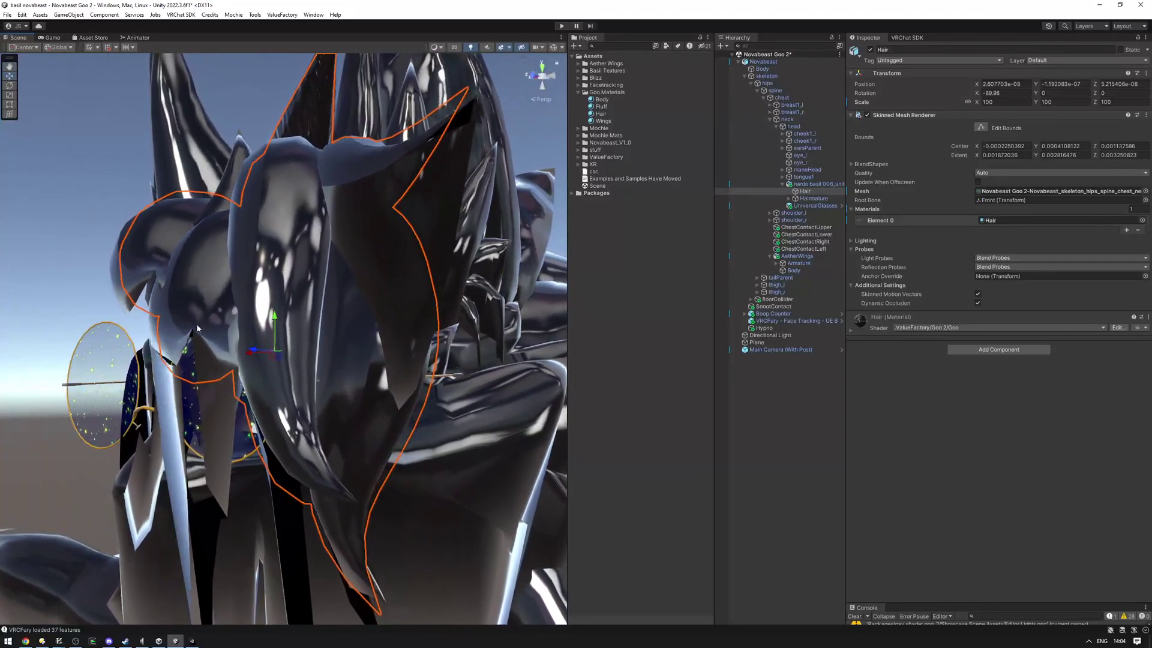
{"action": "middle_click_drag", "start_coordinate": [194, 329], "coordinate": [211, 321]}
{"action": "right_click_drag", "start_coordinate": [212, 320], "coordinate": [293, 303]}
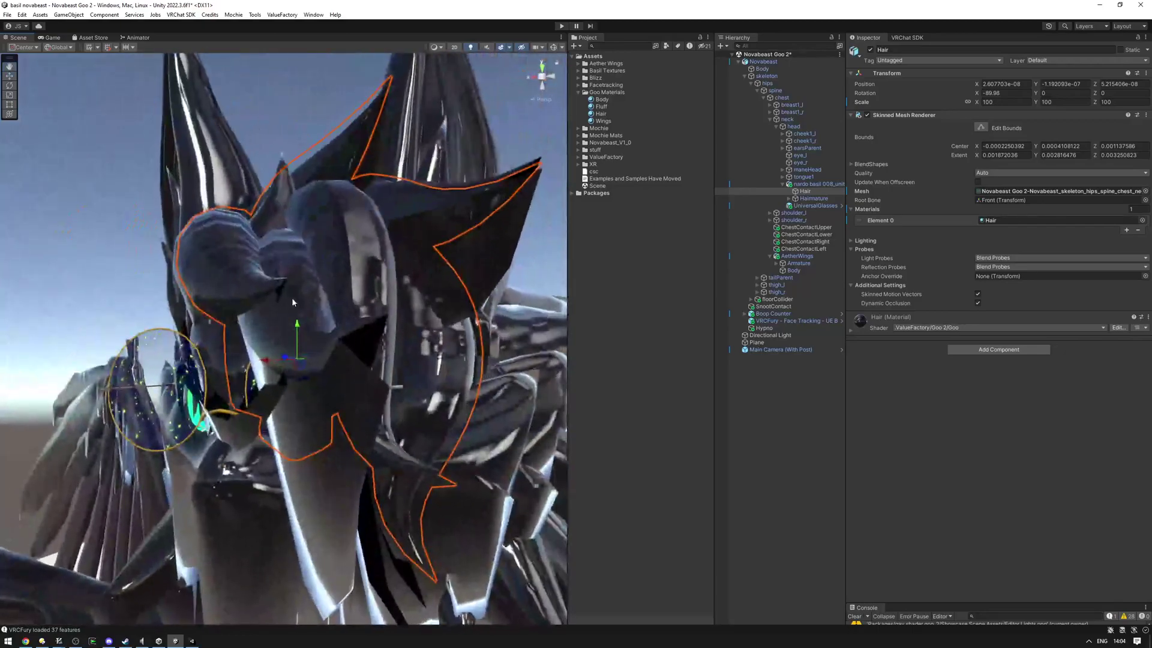
{"action": "right_click", "coordinate": [903, 116]}
{"action": "mouse_move", "coordinate": [954, 244]}
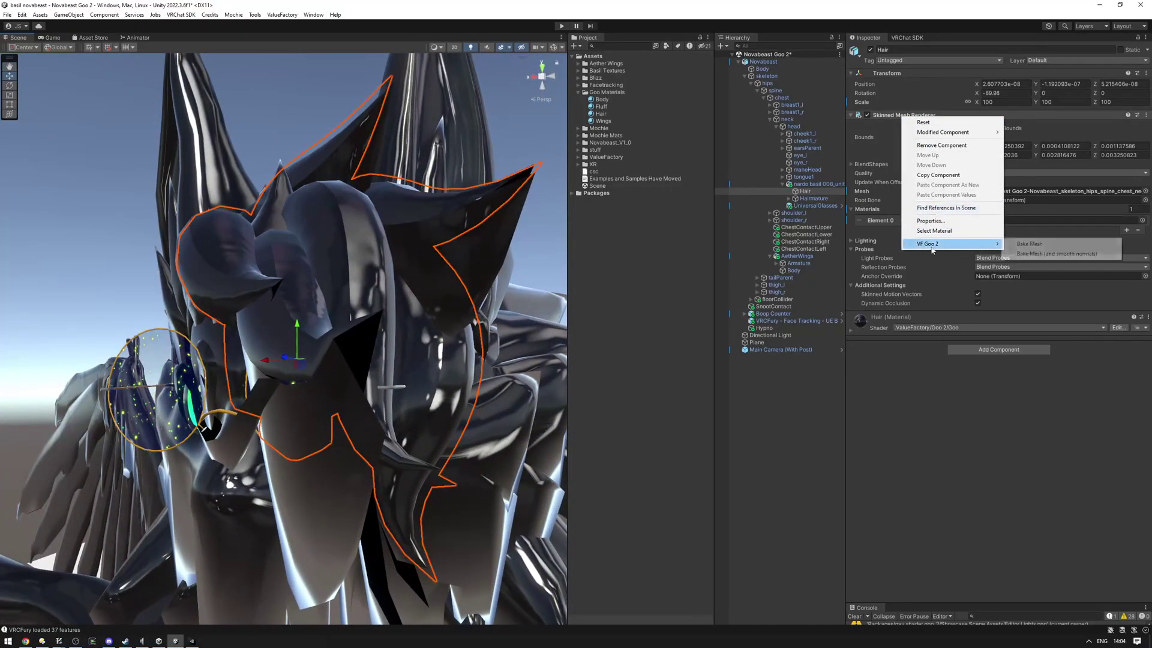
{"action": "left_click", "coordinate": [1041, 254]}
{"action": "left_click", "coordinate": [594, 342]}
{"action": "right_click_drag", "start_coordinate": [447, 340], "coordinate": [482, 318]}
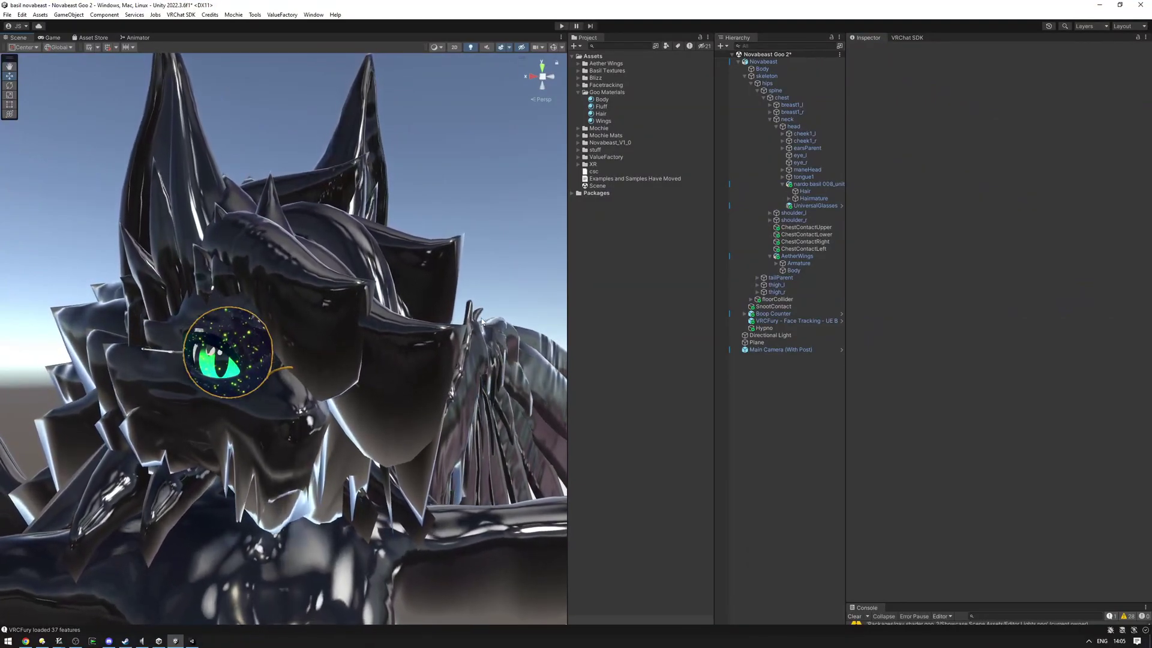
- Expand the ValueFactory folder and open the SMOOTH NORMALS - UNITY METHOD guide
{"action": "left_click_drag", "start_coordinate": [482, 321], "coordinate": [511, 324], "text": "alt"}
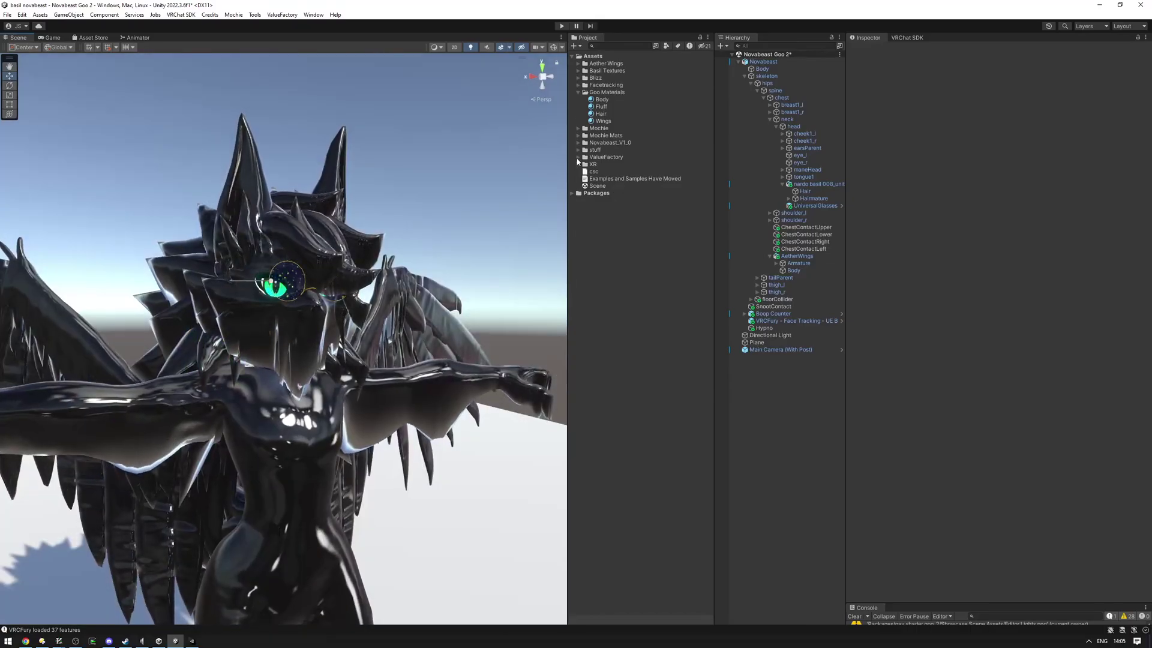
{"action": "left_click", "coordinate": [578, 157]}
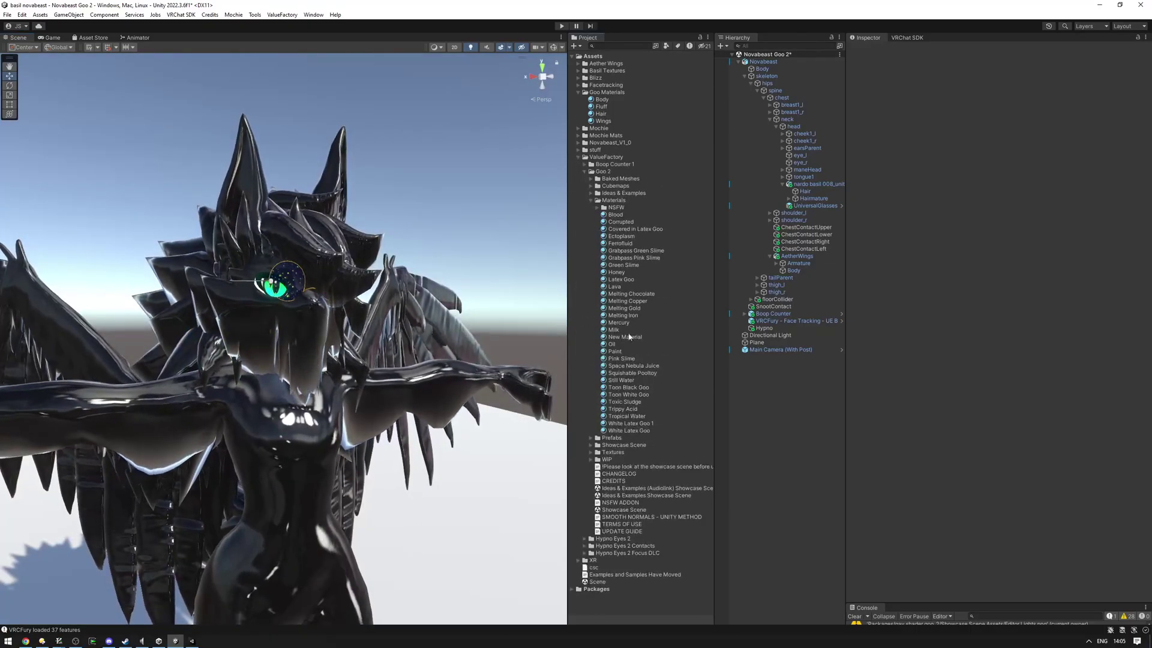
{"action": "left_click", "coordinate": [633, 518]}
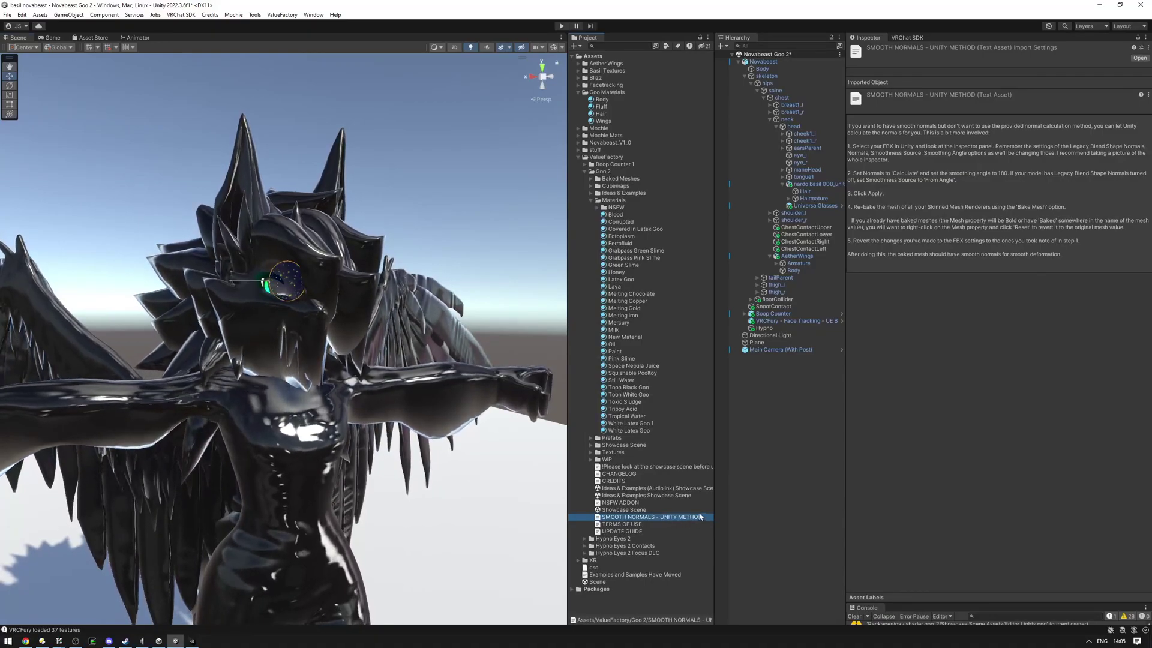
- Expand the Hair goo material's Goo settings and inspect the glossy head in the Scene view
{"action": "left_click", "coordinate": [601, 114]}
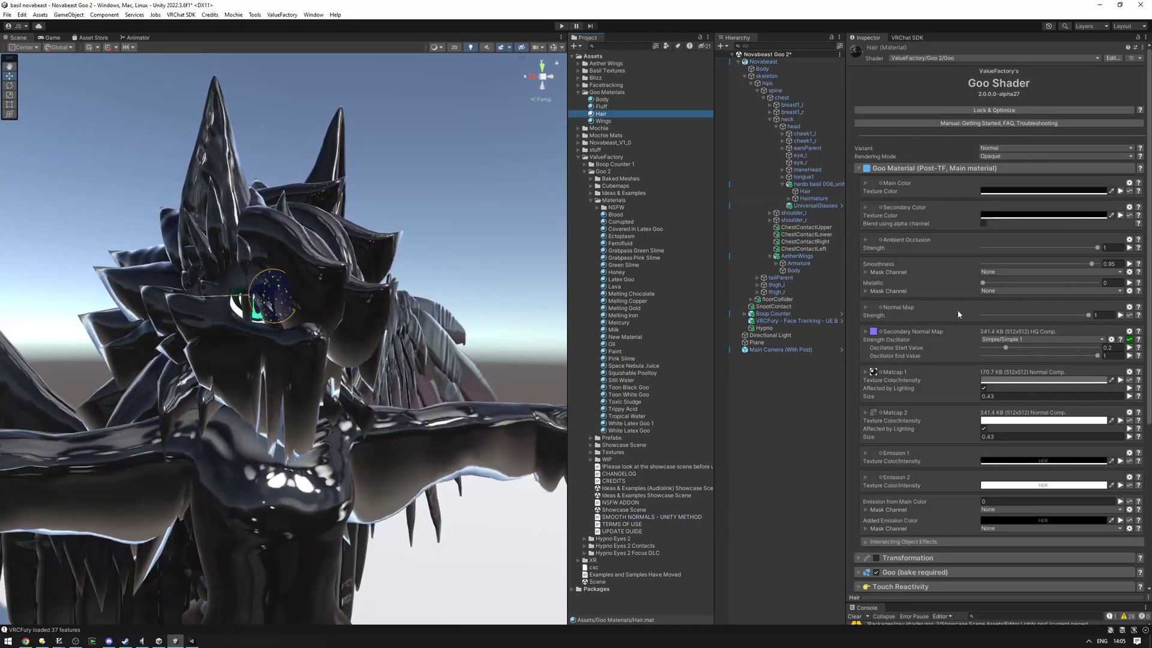
{"action": "scroll", "coordinate": [934, 420], "scroll_direction": "down", "scroll_amount": 3}
{"action": "left_click", "coordinate": [876, 334]}
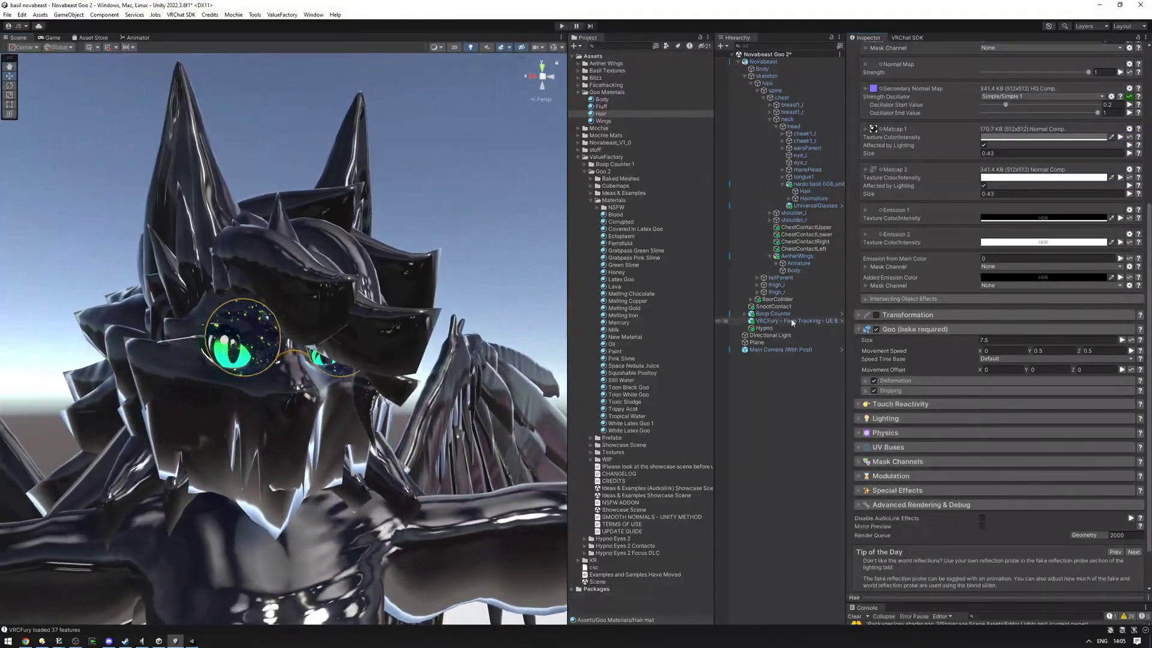
{"action": "left_click_drag", "start_coordinate": [390, 239], "coordinate": [452, 246], "text": "alt"}
{"action": "key", "text": "w"}
{"action": "right_click_drag", "start_coordinate": [452, 246], "coordinate": [384, 277]}
{"action": "key", "text": "s"}
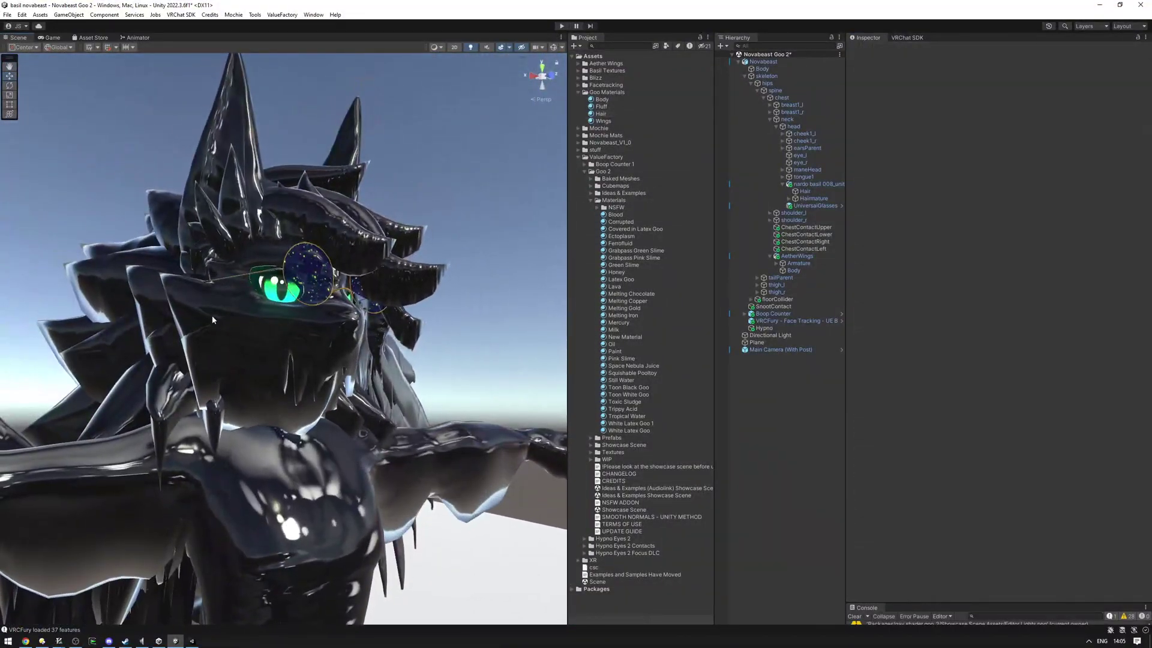
{"action": "right_click_drag", "start_coordinate": [300, 309], "coordinate": [330, 329]}
{"action": "key", "text": "s"}
{"action": "key", "text": "w"}
{"action": "key", "text": "s"}
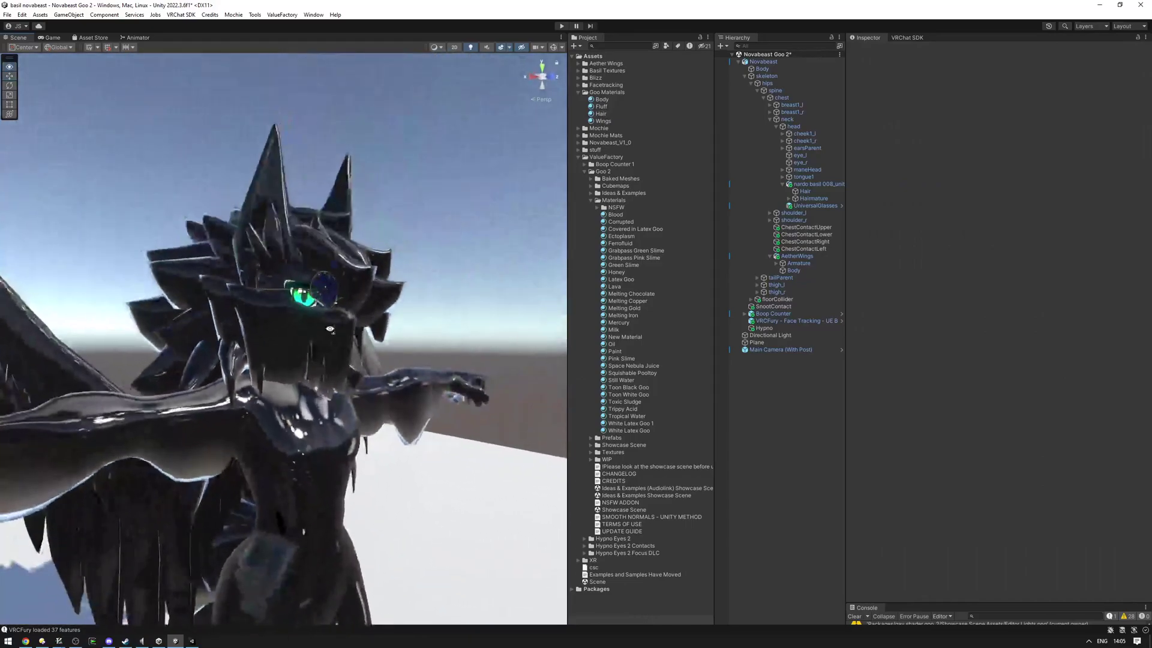
{"action": "left_click_drag", "start_coordinate": [330, 330], "coordinate": [224, 311], "text": "alt"}
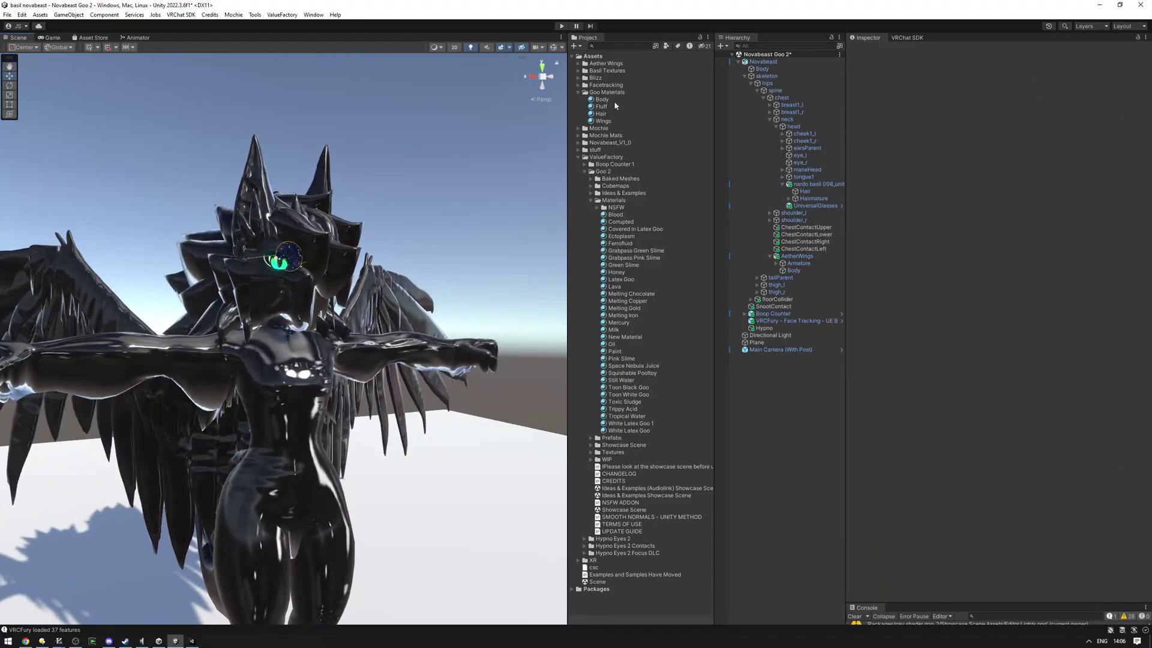
- On the Body goo material, expand Dripping, Deformation and Mask Channels to list Capsule Masks 1–8
{"action": "left_click", "coordinate": [614, 101]}
{"action": "scroll", "coordinate": [884, 315], "scroll_direction": "down", "scroll_amount": 10}
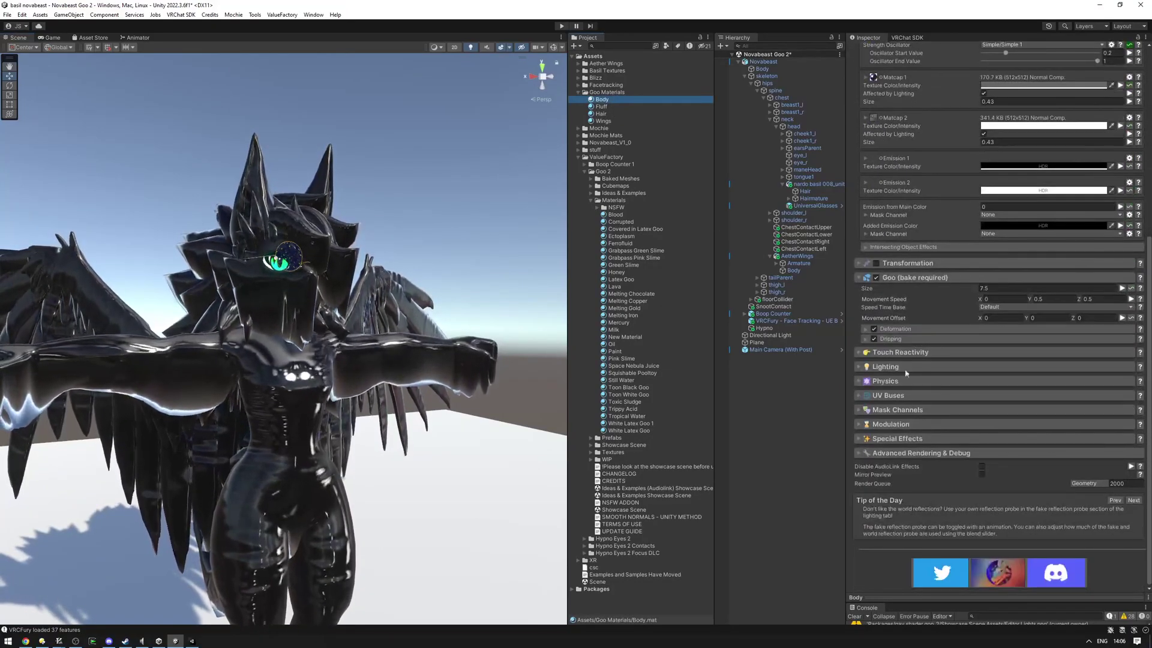
{"action": "left_click", "coordinate": [901, 338]}
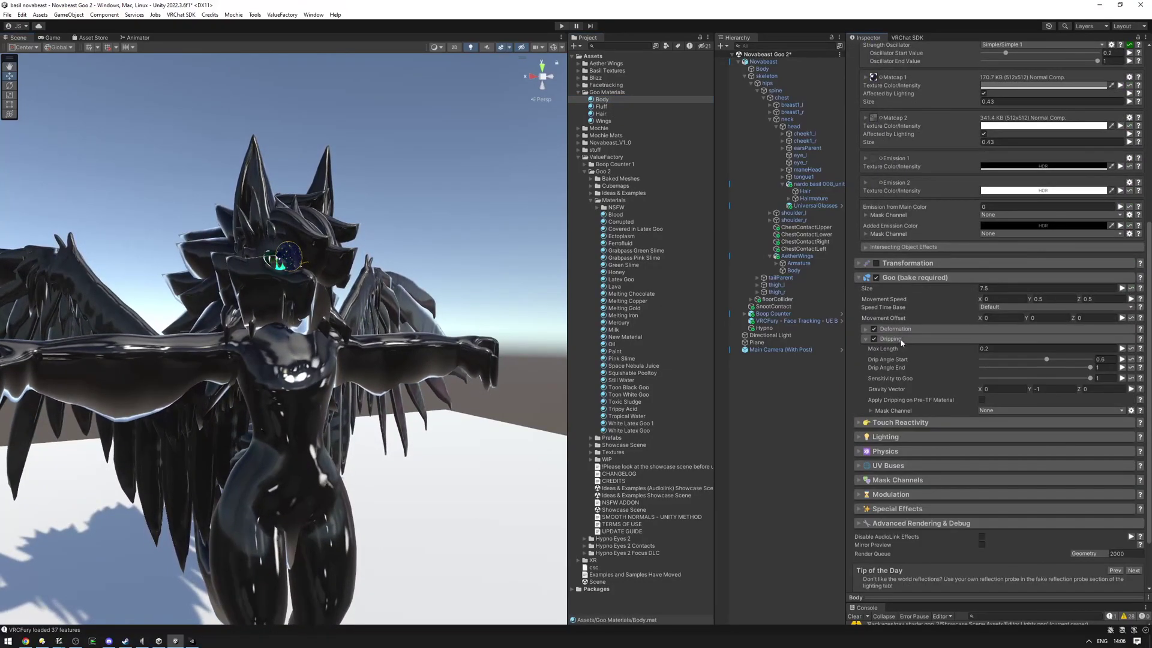
{"action": "left_click", "coordinate": [912, 328]}
{"action": "scroll", "coordinate": [1017, 367], "scroll_direction": "down", "scroll_amount": 3}
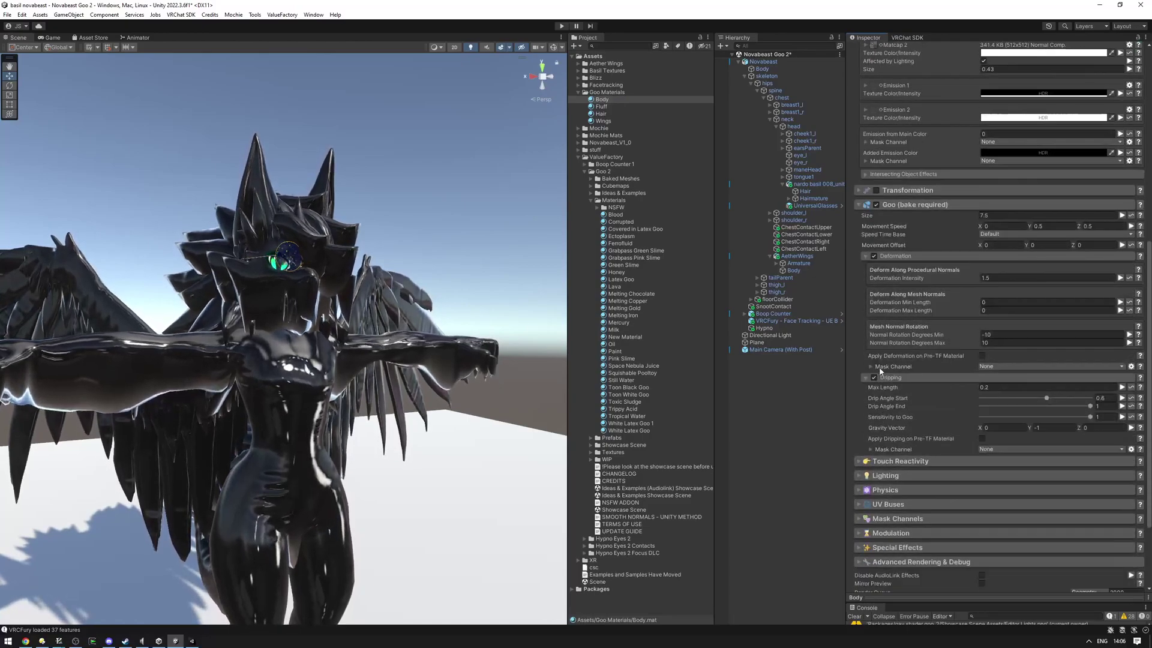
{"action": "scroll", "coordinate": [893, 392], "scroll_direction": "down", "scroll_amount": 3}
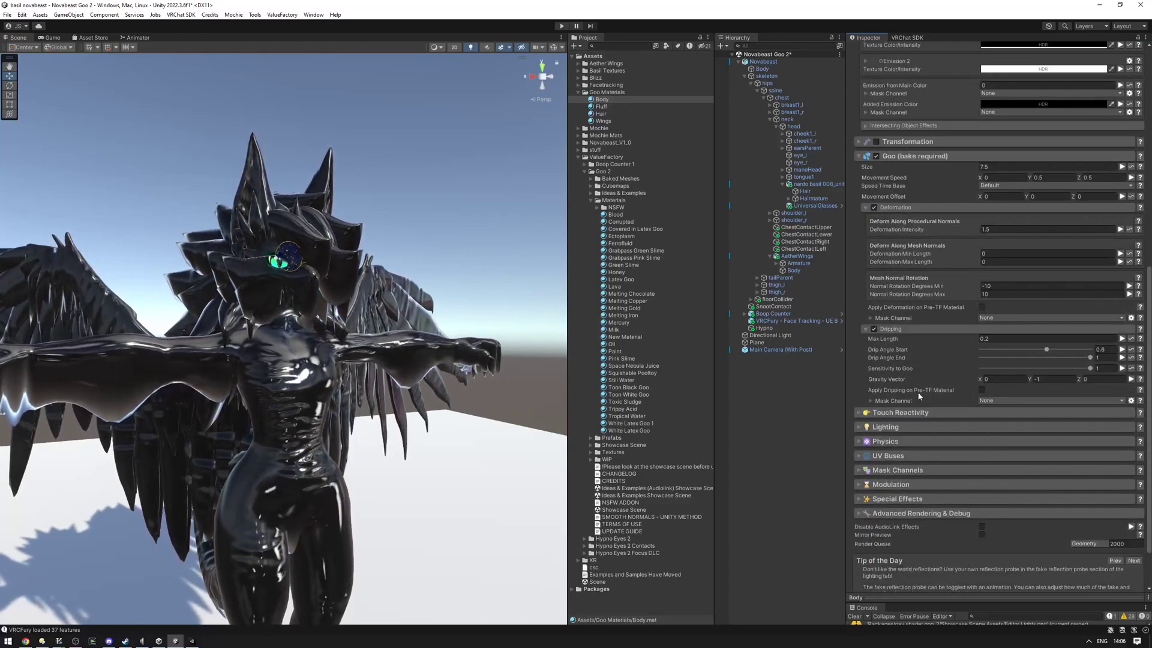
{"action": "scroll", "coordinate": [924, 372], "scroll_direction": "down", "scroll_amount": 2}
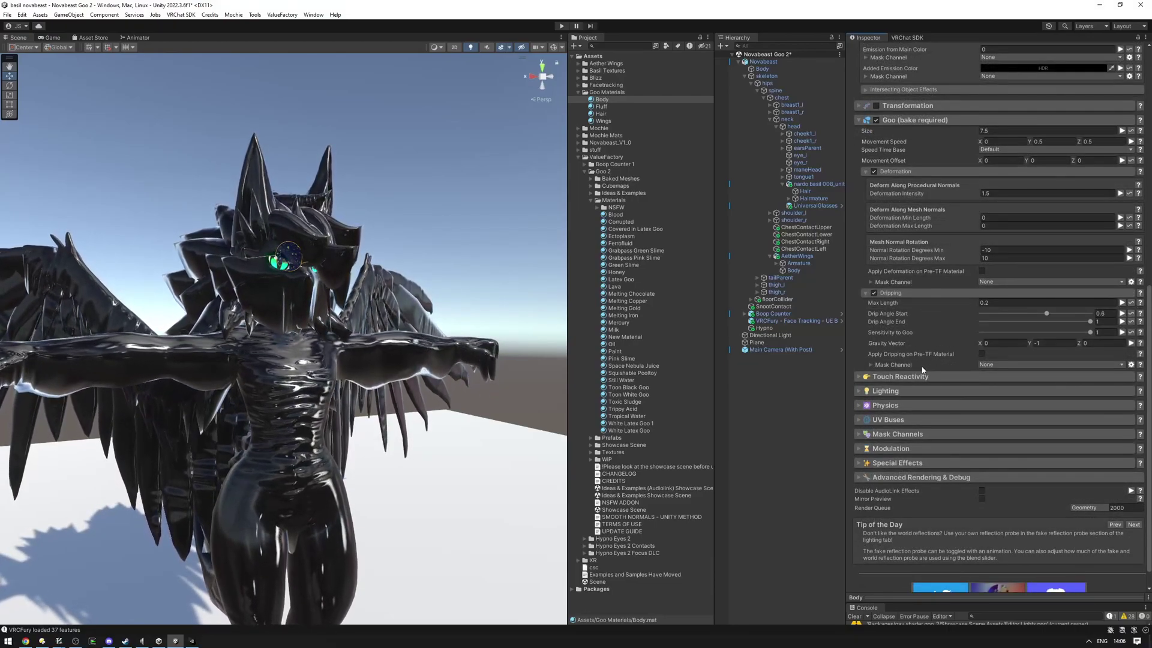
{"action": "left_click", "coordinate": [898, 434]}
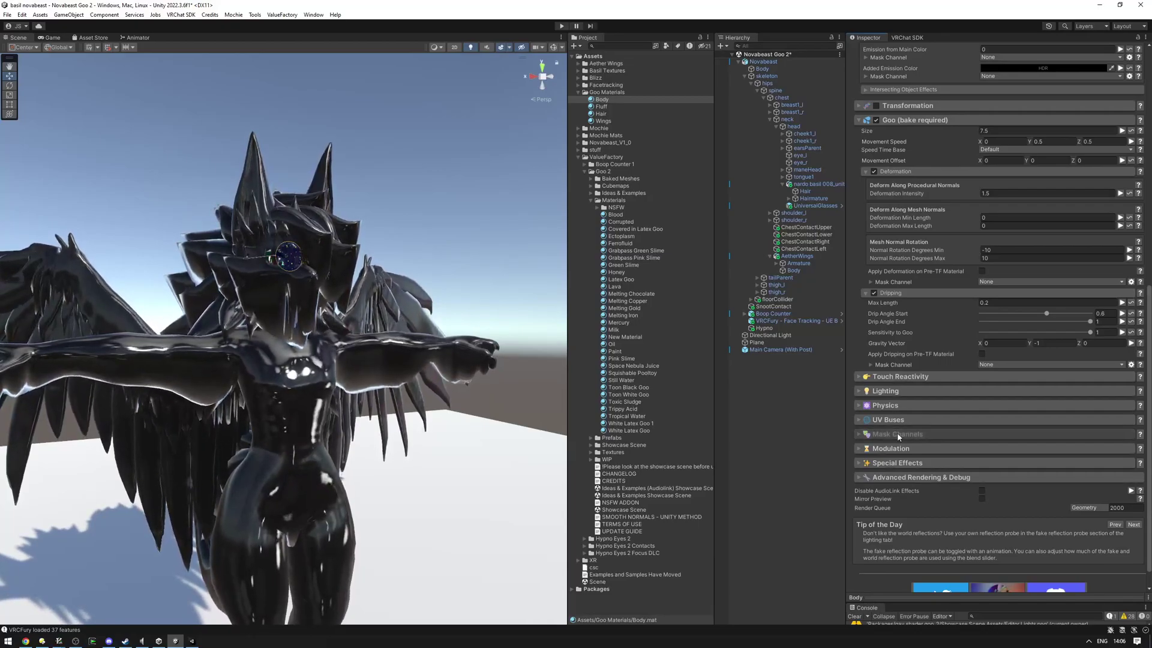
{"action": "scroll", "coordinate": [880, 322], "scroll_direction": "down", "scroll_amount": 3}
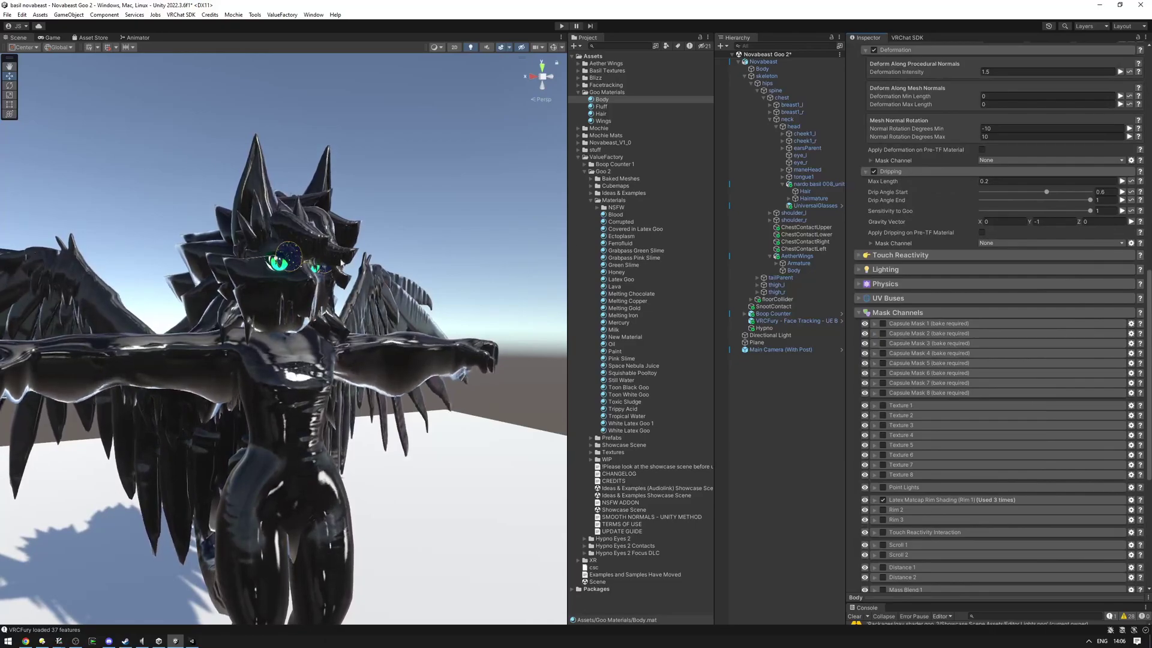
{"action": "scroll", "coordinate": [884, 409], "scroll_direction": "down", "scroll_amount": 1}
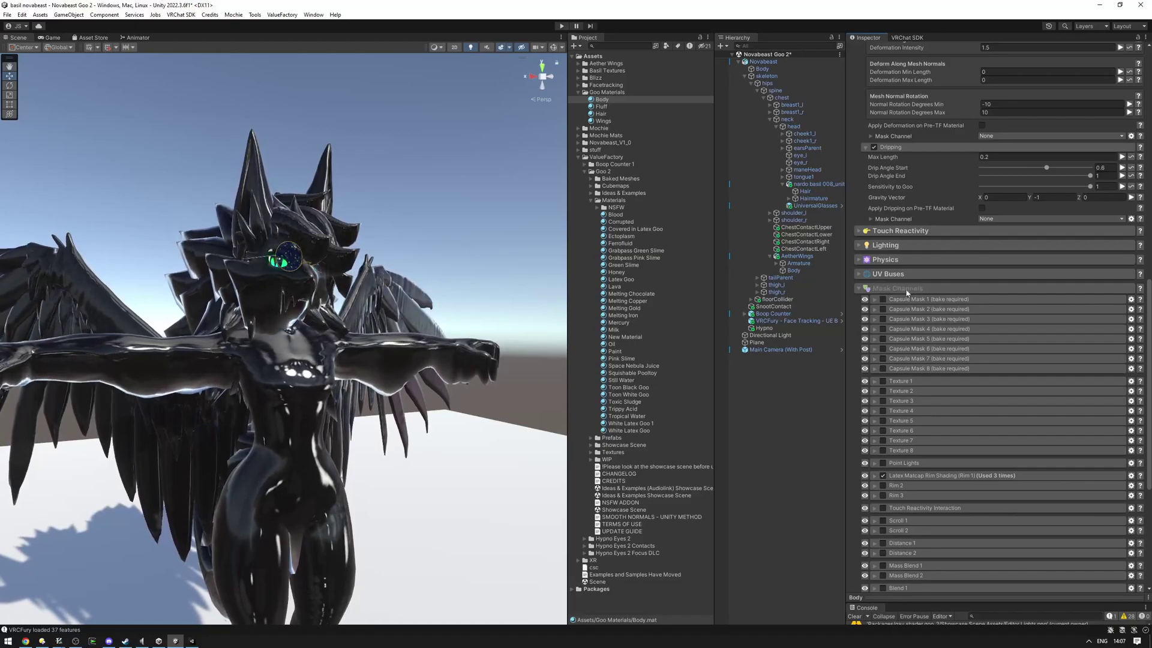
{"action": "scroll", "coordinate": [908, 293], "scroll_direction": "up", "scroll_amount": 2}
- Enable Capsule Mask 1 and drag it onto the upper body, widening its radius to about 0.387
{"action": "left_click", "coordinate": [882, 348]}
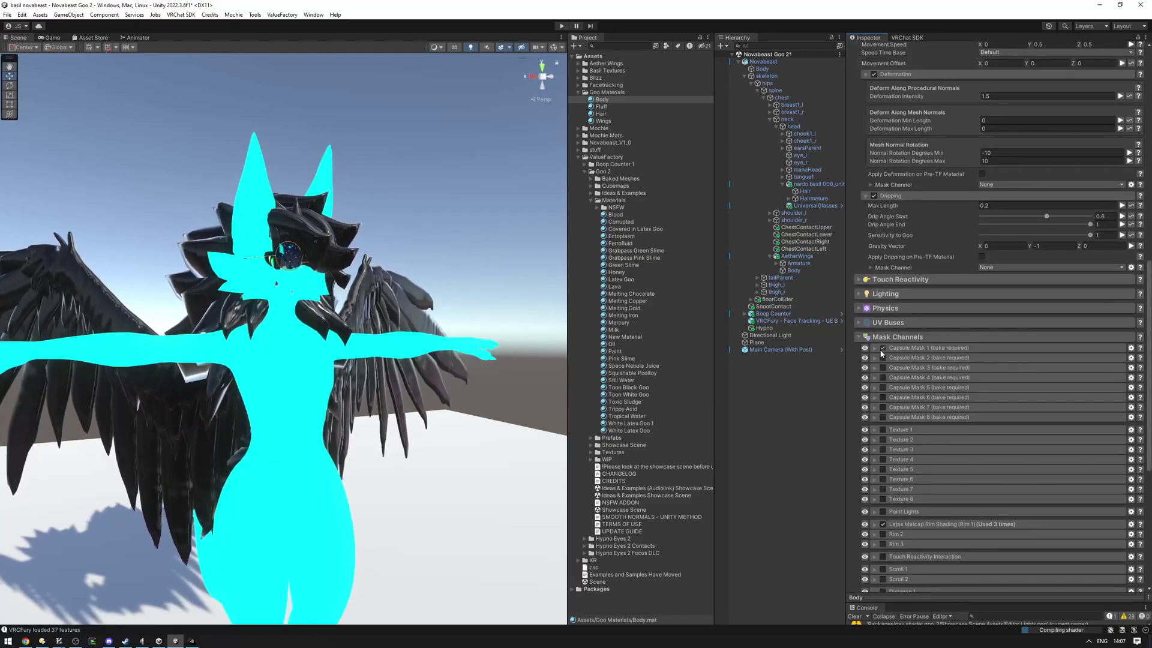
{"action": "left_click", "coordinate": [874, 348]}
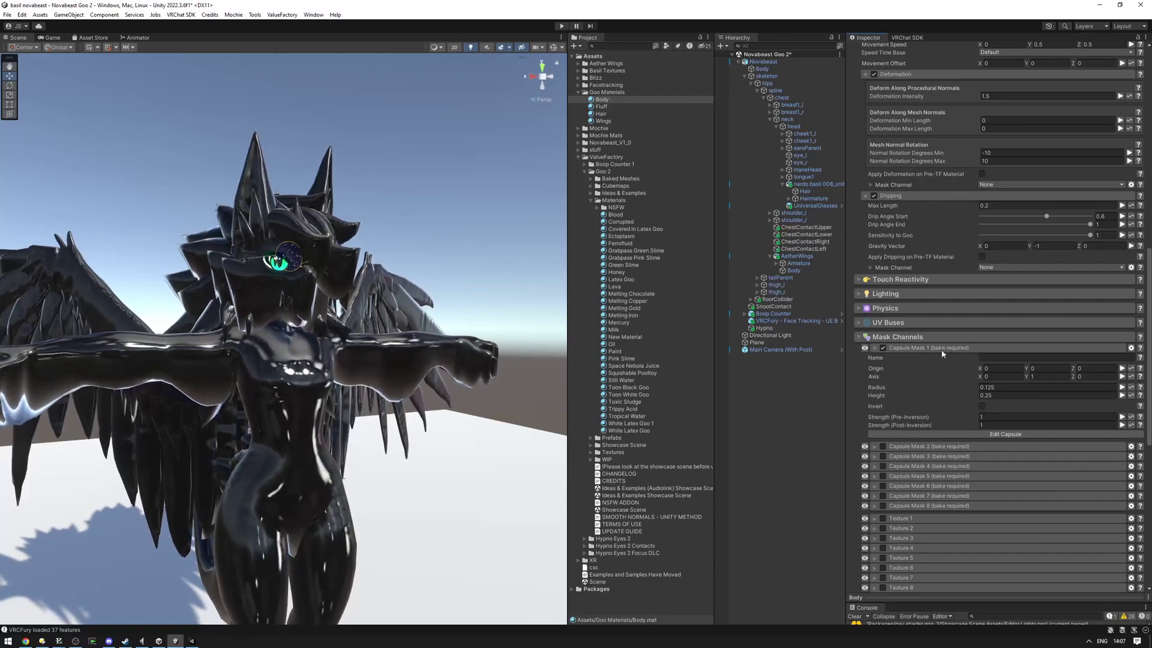
{"action": "left_click", "coordinate": [983, 434]}
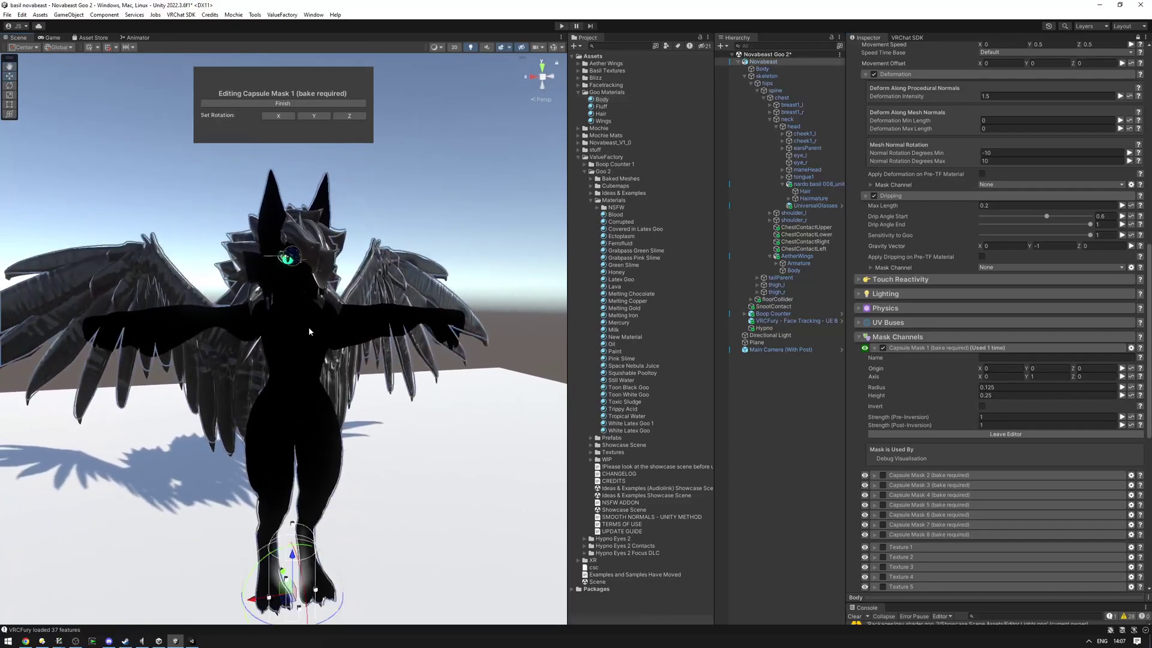
{"action": "left_click", "coordinate": [309, 331]}
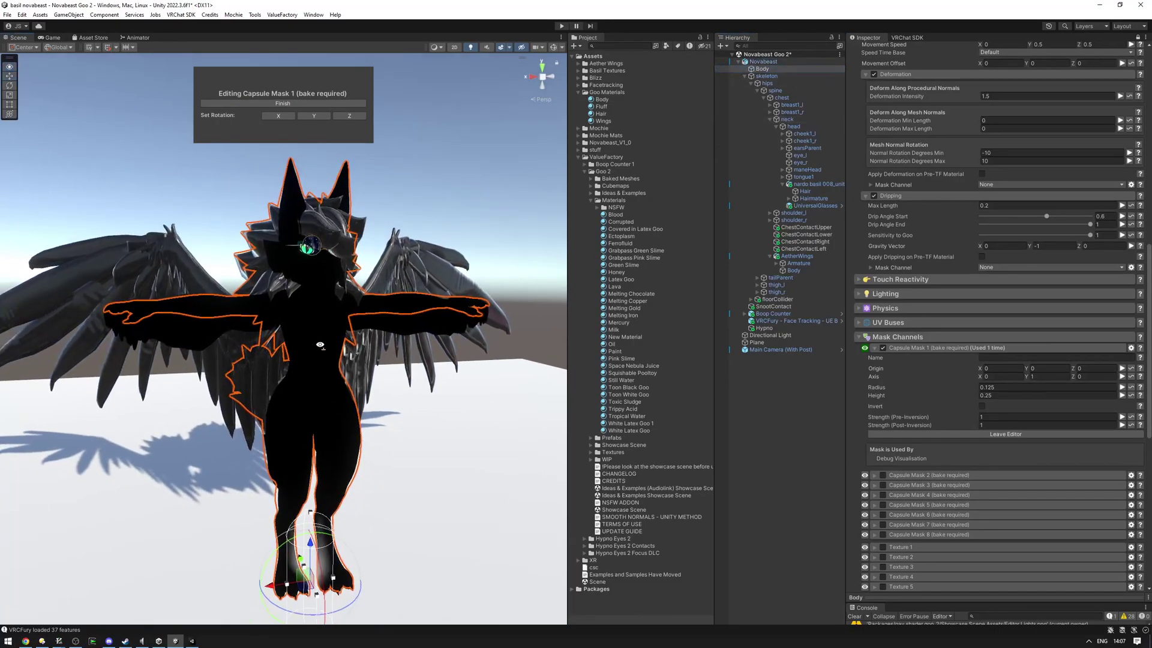
{"action": "right_click_drag", "start_coordinate": [320, 345], "coordinate": [320, 345]}
{"action": "key", "text": "s"}
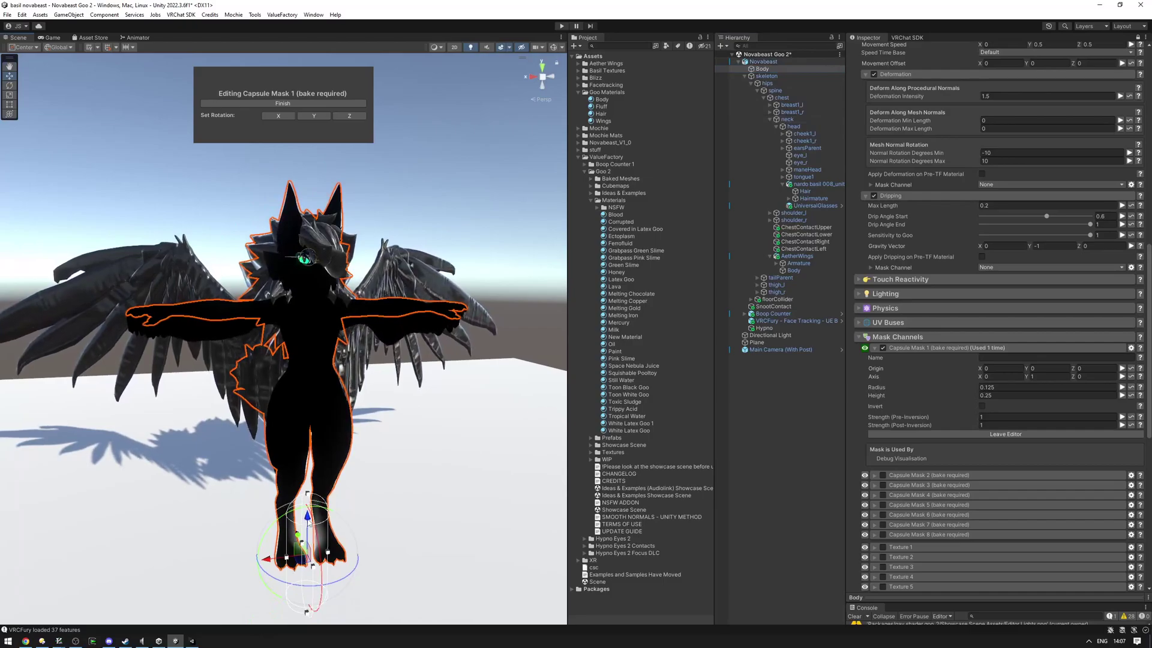
{"action": "left_click_drag", "start_coordinate": [310, 522], "coordinate": [378, 346]}
{"action": "left_click_drag", "start_coordinate": [311, 309], "coordinate": [323, 269]}
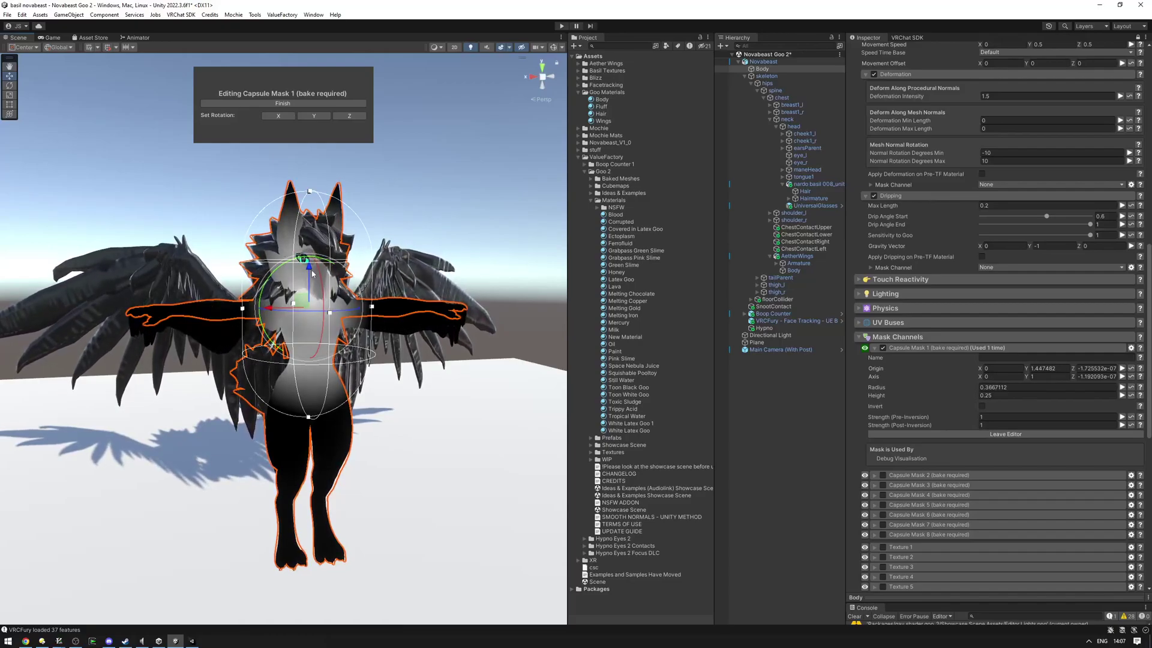
{"action": "left_click_drag", "start_coordinate": [312, 274], "coordinate": [312, 263]}
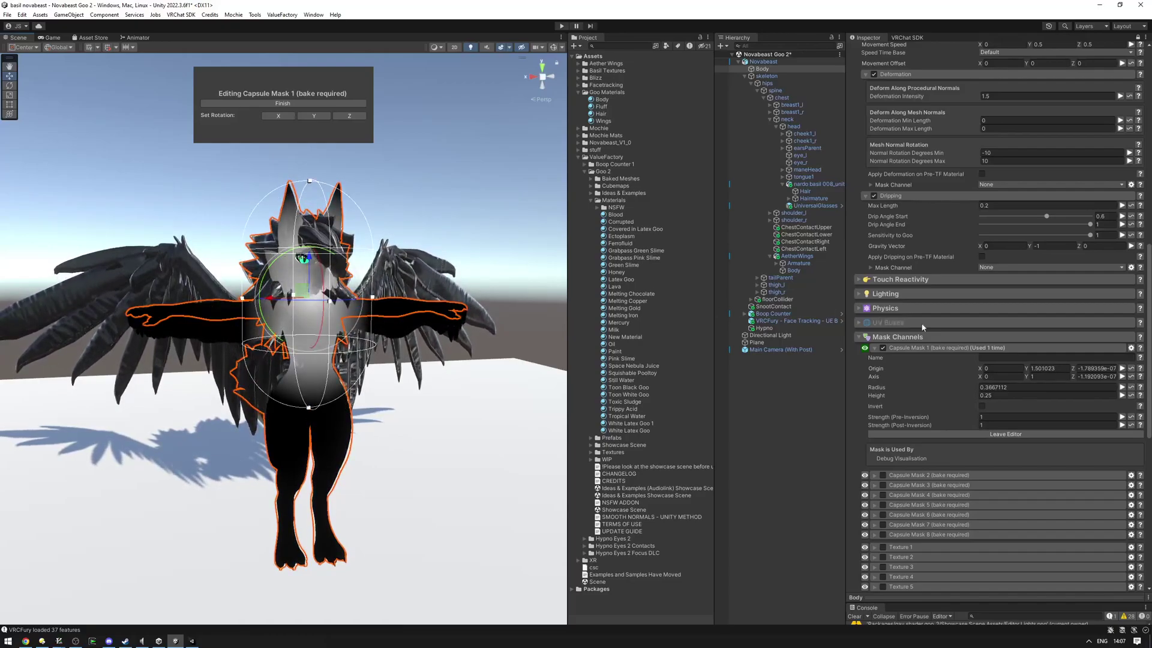
{"action": "scroll", "coordinate": [922, 327], "scroll_direction": "up", "scroll_amount": 5}
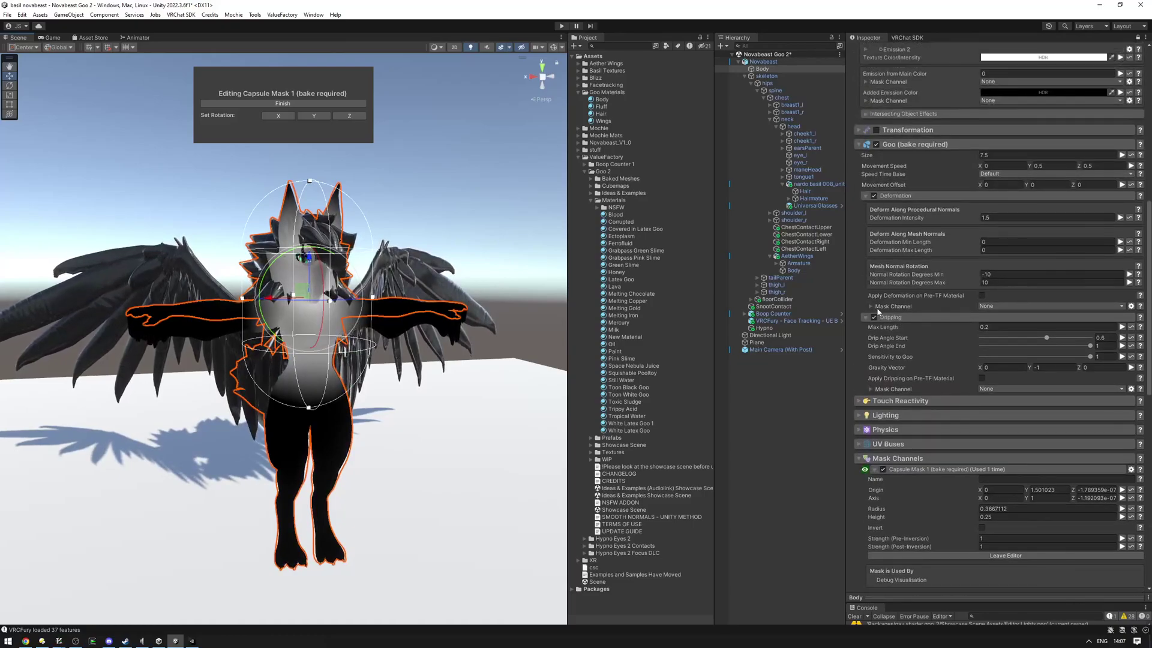
- Set the Deformation and Dripping mask channels to Capsule Mask > Mask 1
{"action": "left_click", "coordinate": [990, 312]}
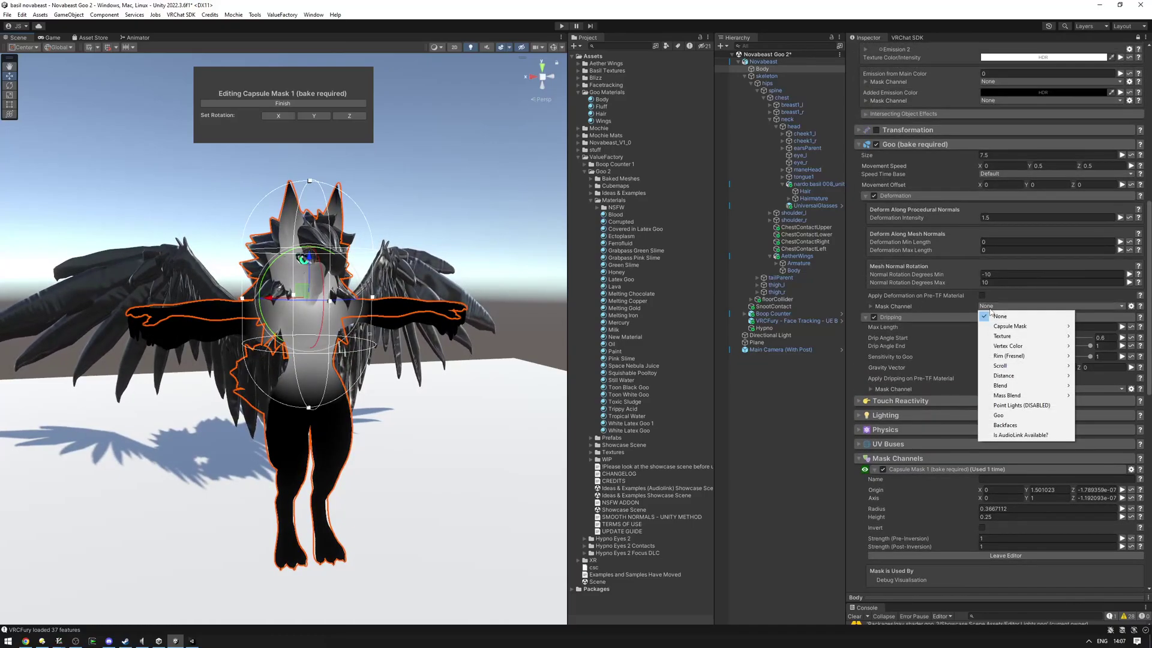
{"action": "mouse_move", "coordinate": [1000, 329]}
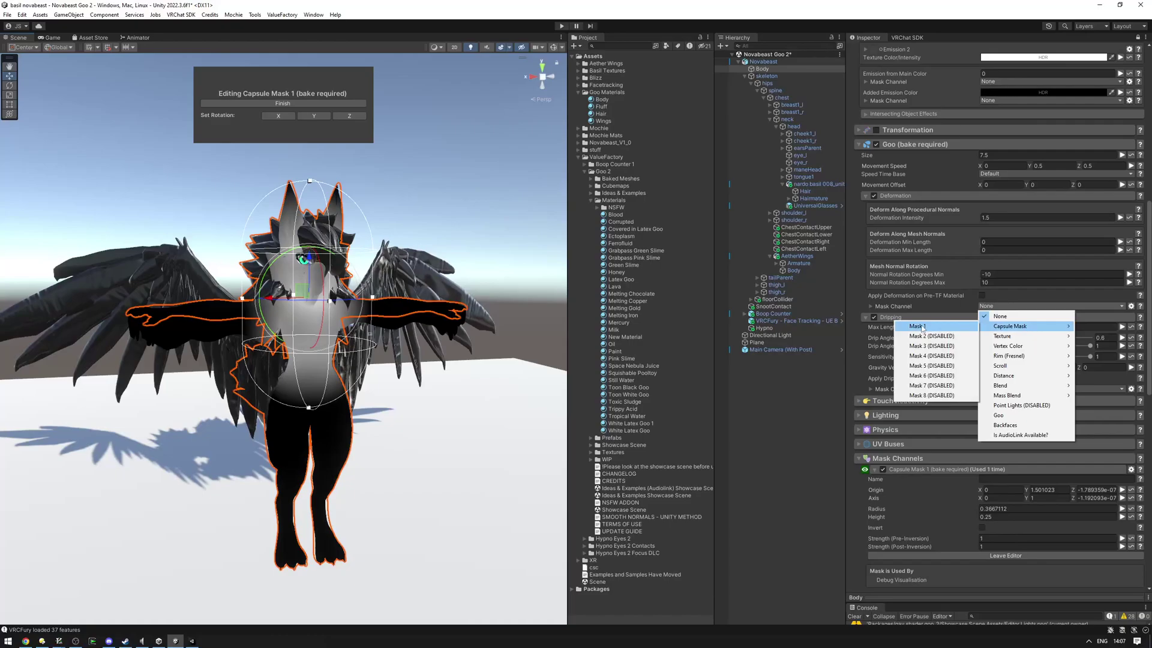
{"action": "left_click", "coordinate": [923, 328]}
{"action": "left_click", "coordinate": [999, 389]}
{"action": "mouse_move", "coordinate": [1000, 407]}
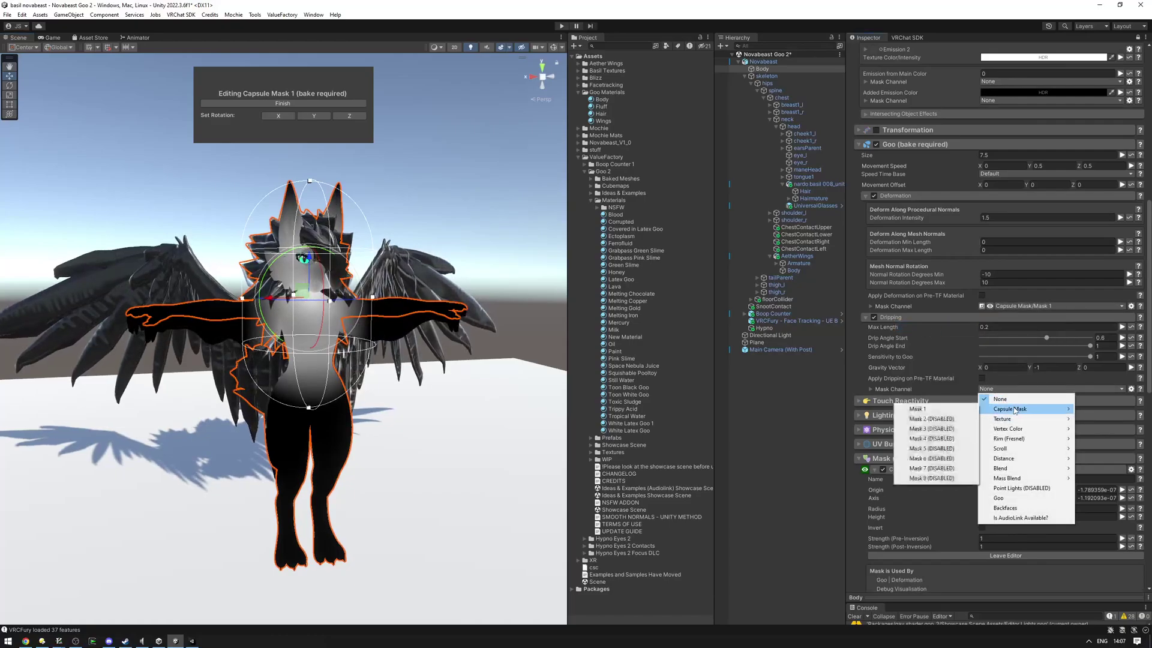
{"action": "left_click", "coordinate": [923, 406]}
- Nudge the capsule along X to centre it on the chest, origin X near -0.007
{"action": "left_click_drag", "start_coordinate": [268, 298], "coordinate": [316, 311]}
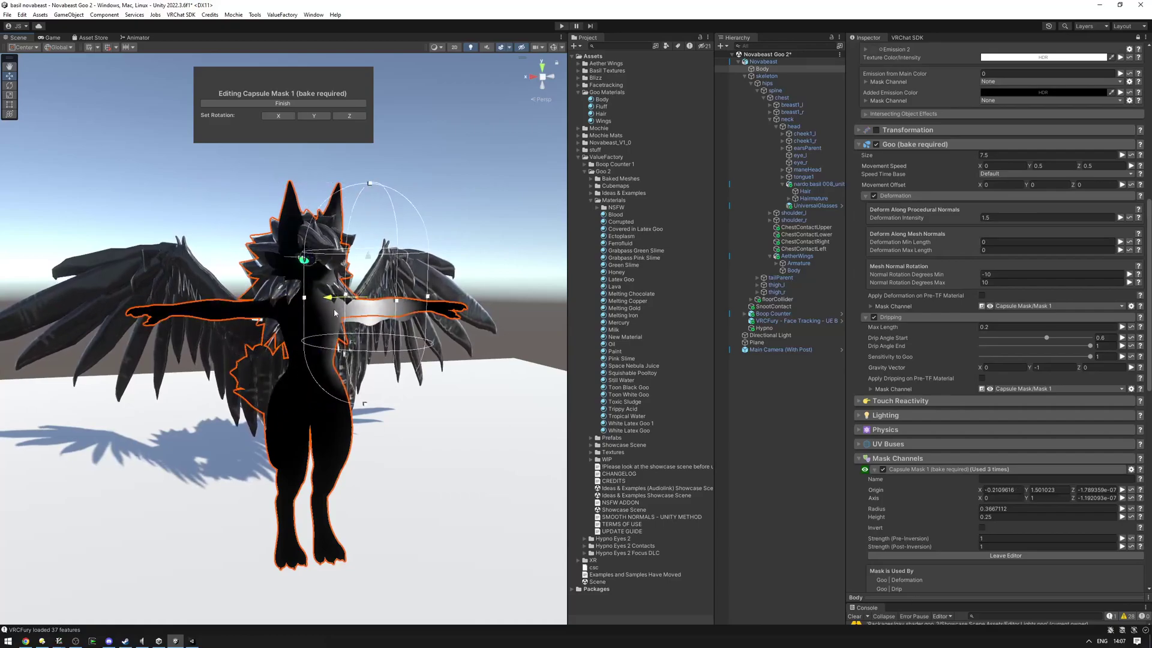
{"action": "key", "text": "a"}
{"action": "right_click_drag", "start_coordinate": [274, 306], "coordinate": [337, 292]}
{"action": "key", "text": "w"}
{"action": "key", "text": "s"}
{"action": "left_click_drag", "start_coordinate": [337, 292], "coordinate": [338, 295], "text": "alt"}
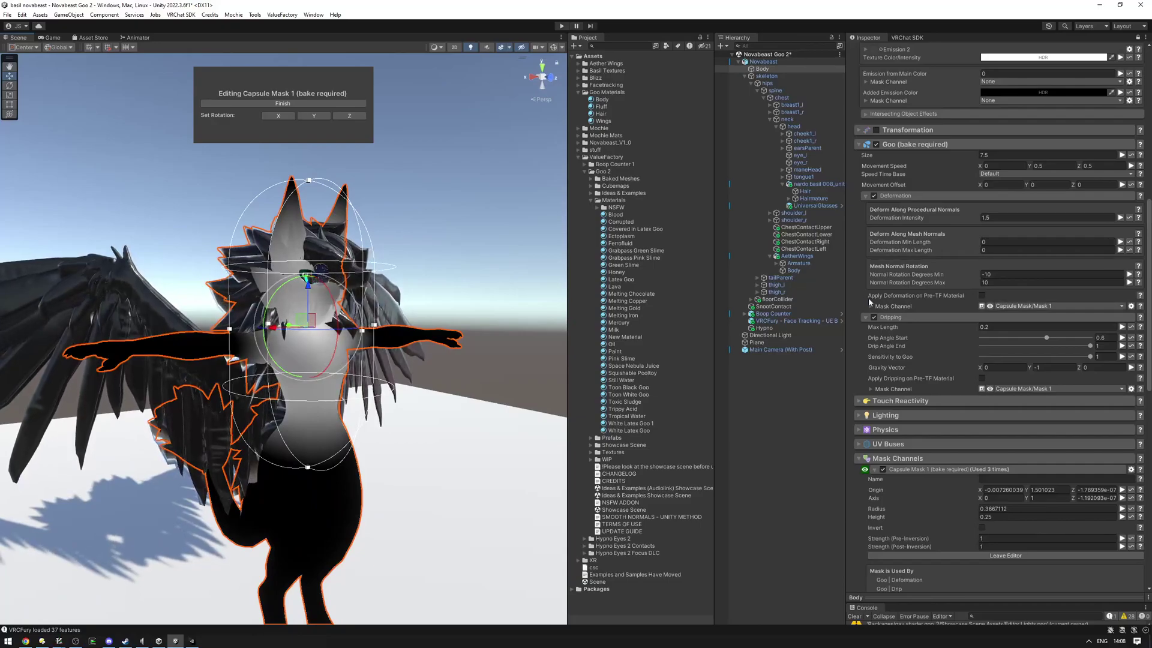
{"action": "scroll", "coordinate": [903, 306], "scroll_direction": "down", "scroll_amount": 5}
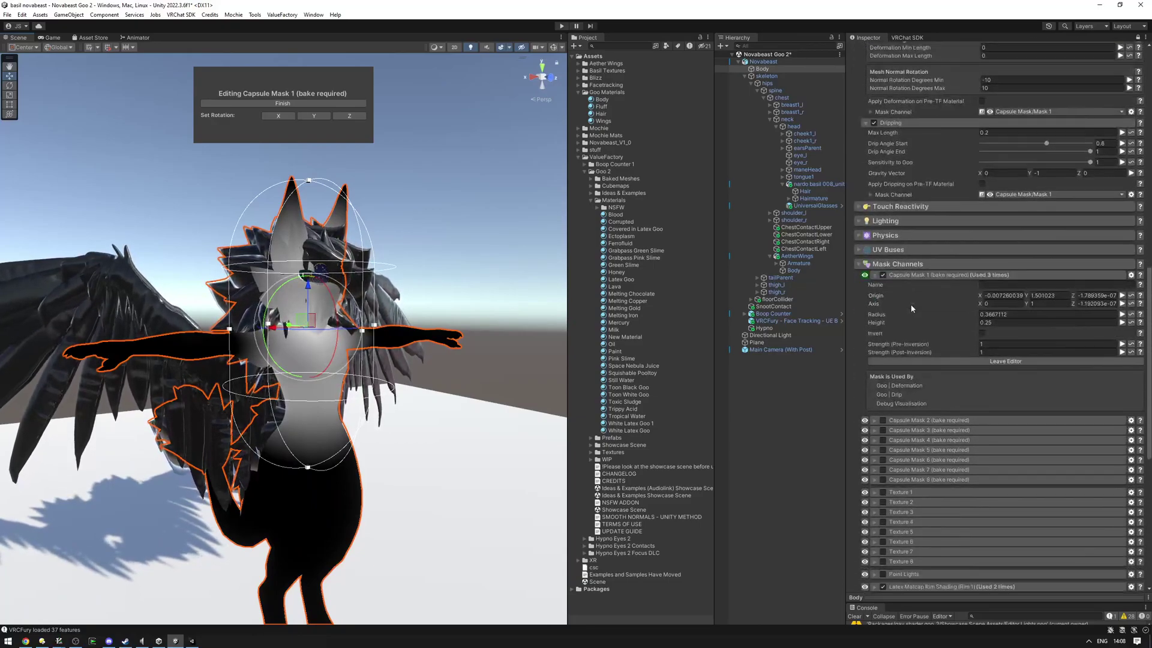
- Invert Capsule Mask 1 and shift the capsule up and sideways over the left arm and wing
{"action": "left_click", "coordinate": [982, 334]}
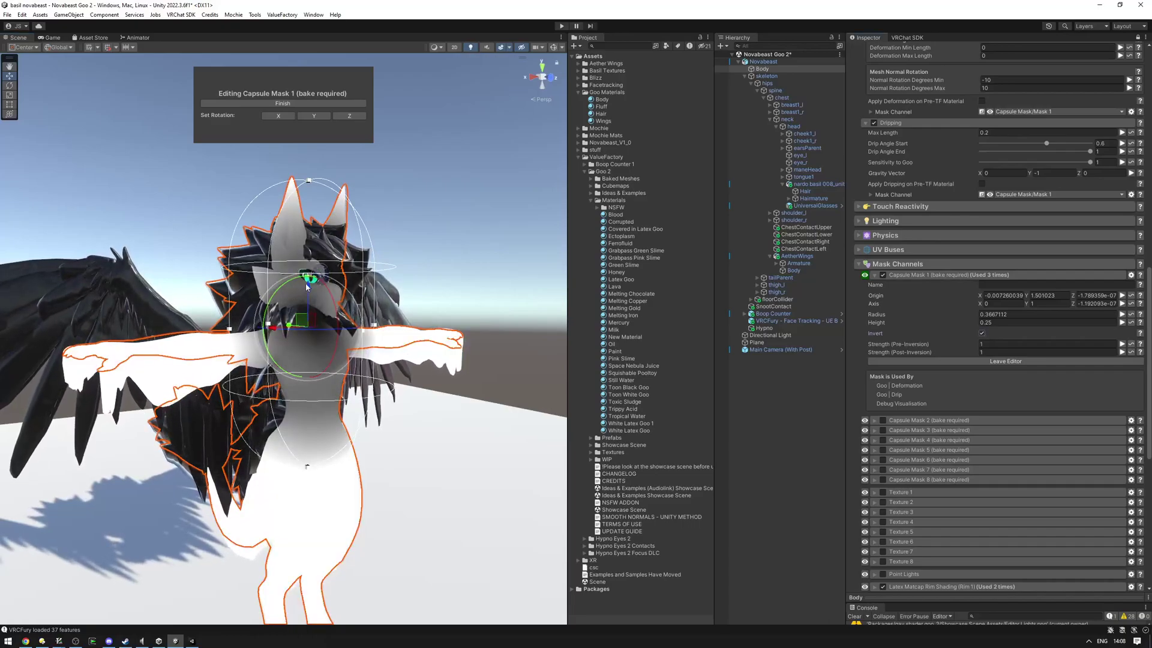
{"action": "left_click_drag", "start_coordinate": [317, 261], "coordinate": [322, 259]}
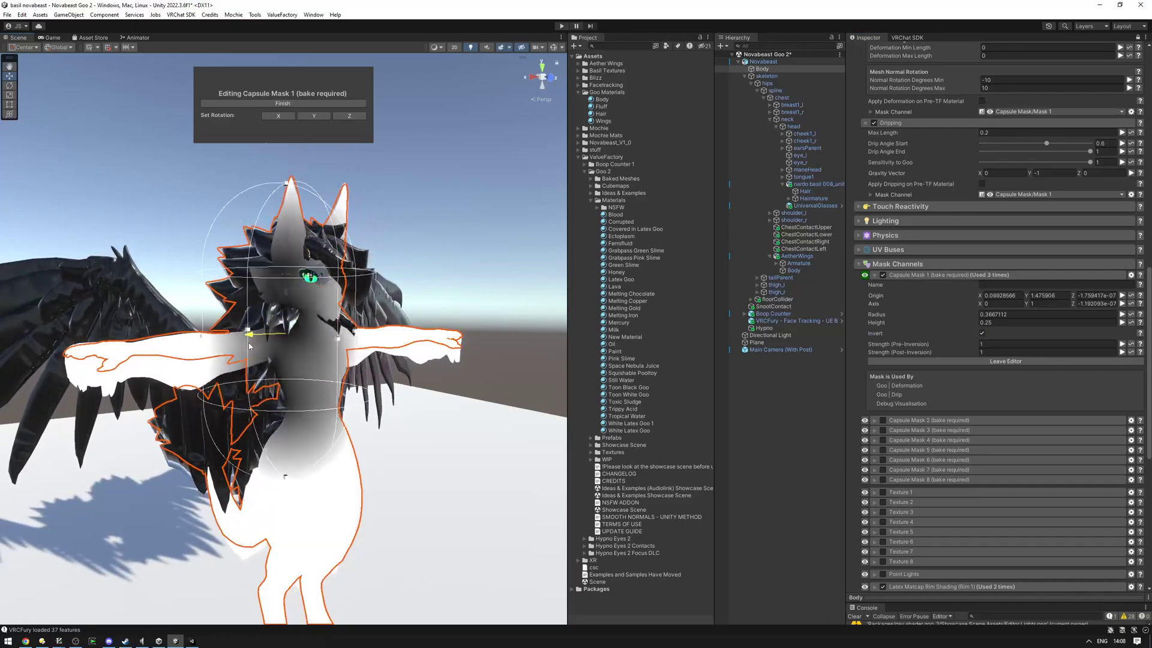
{"action": "left_click_drag", "start_coordinate": [93, 356], "coordinate": [137, 359]}
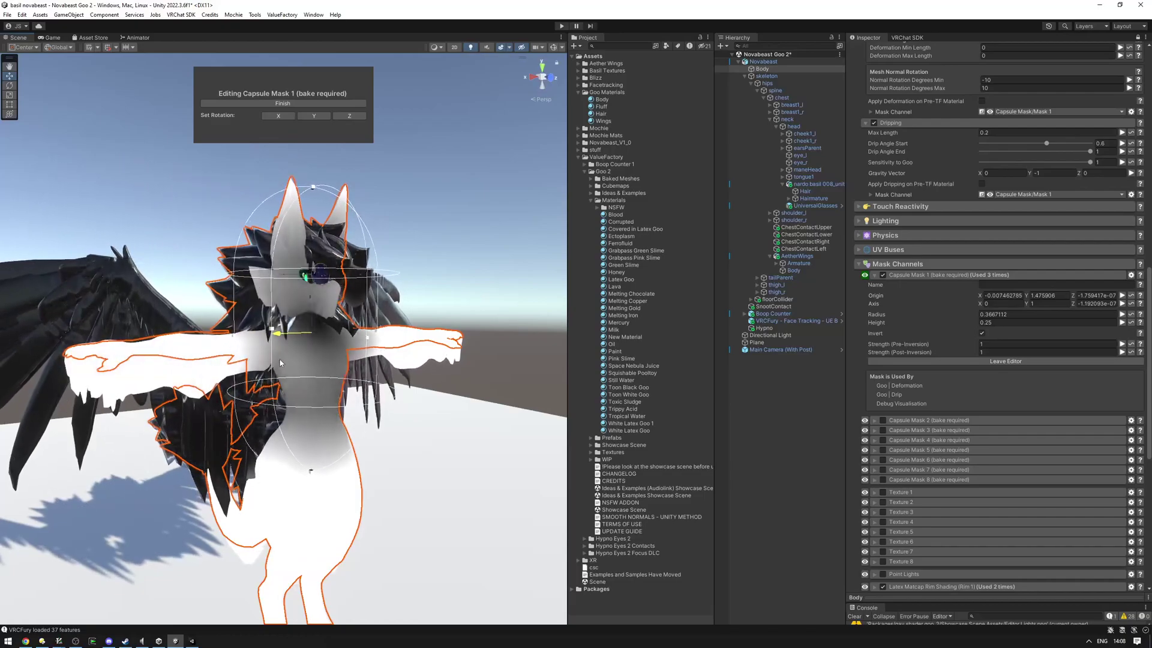
{"action": "left_click_drag", "start_coordinate": [383, 363], "coordinate": [372, 367]}
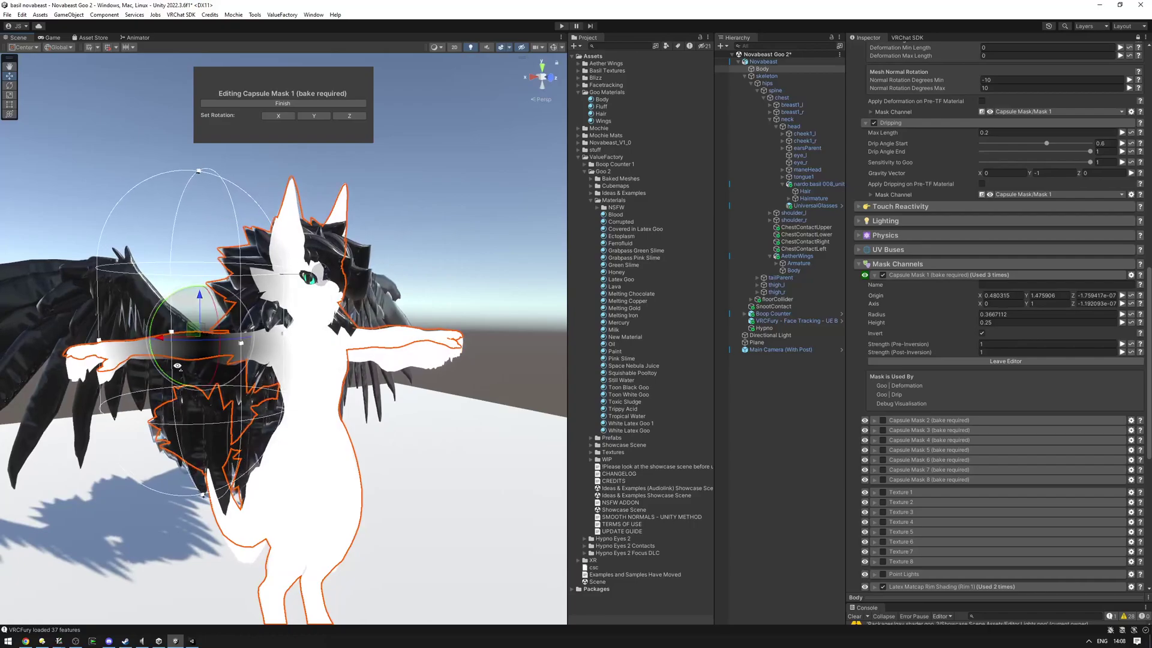
{"action": "key", "text": "w"}
{"action": "right_click_drag", "start_coordinate": [178, 367], "coordinate": [135, 365]}
{"action": "key", "text": "s"}
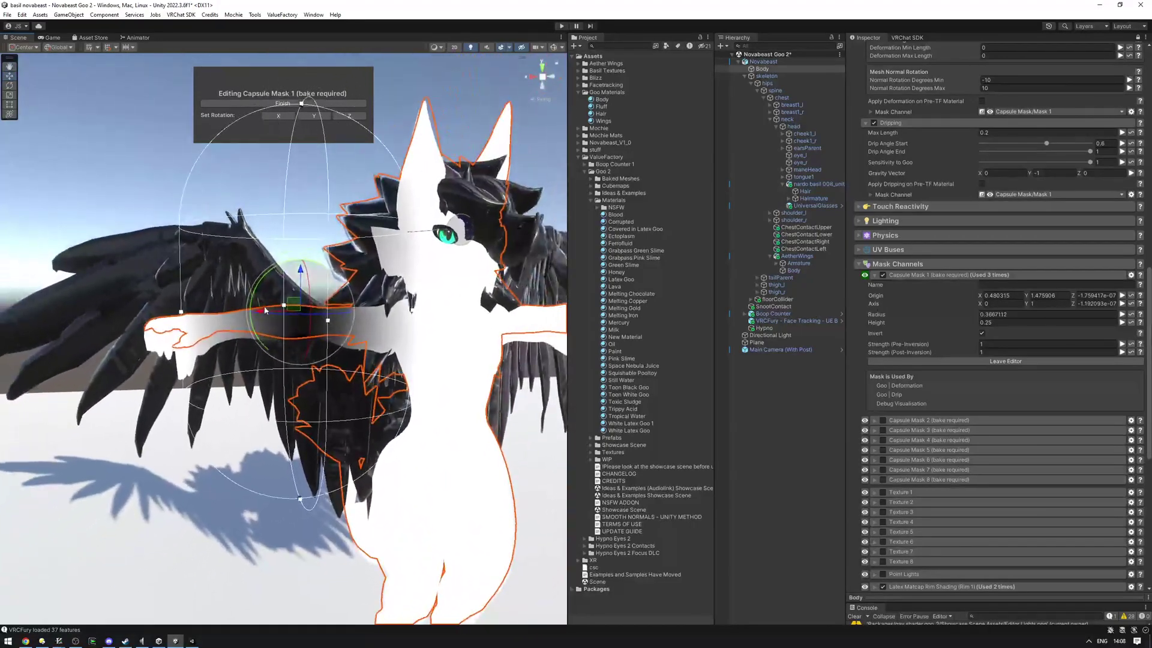
{"action": "mouse_move", "coordinate": [264, 310]}
{"action": "left_mouse_down"}
{"action": "mouse_move", "coordinate": [215, 320]}
{"action": "mouse_move", "coordinate": [253, 323]}
{"action": "left_mouse_up"}
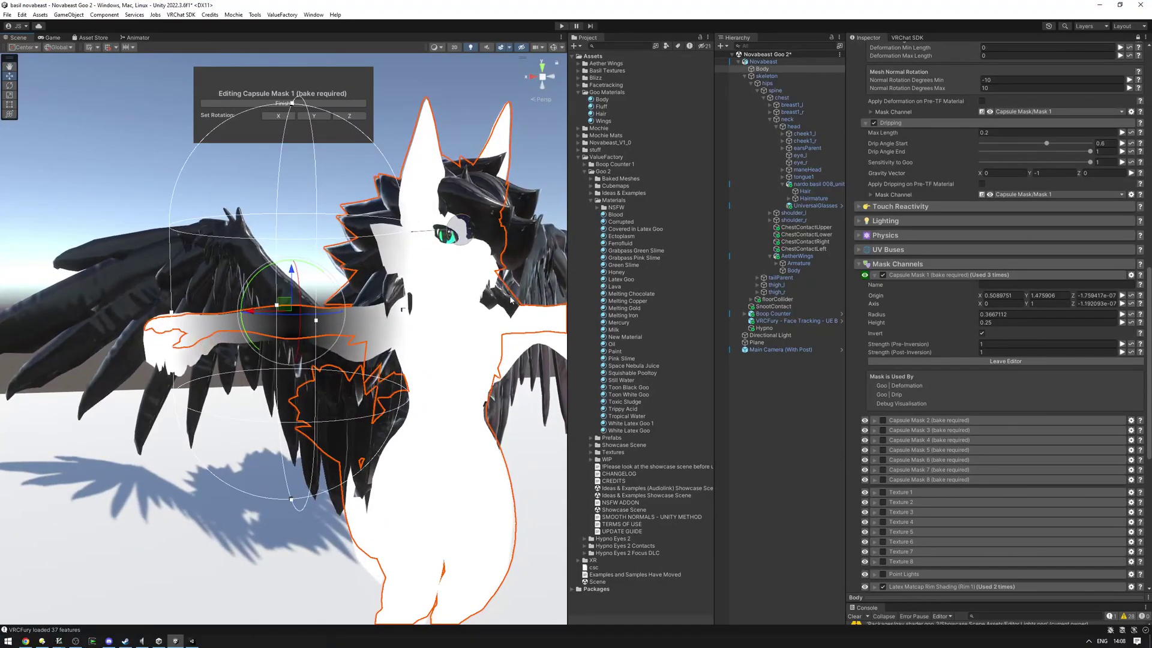
{"action": "right_click_drag", "start_coordinate": [362, 320], "coordinate": [366, 315]}
{"action": "key", "text": "w"}
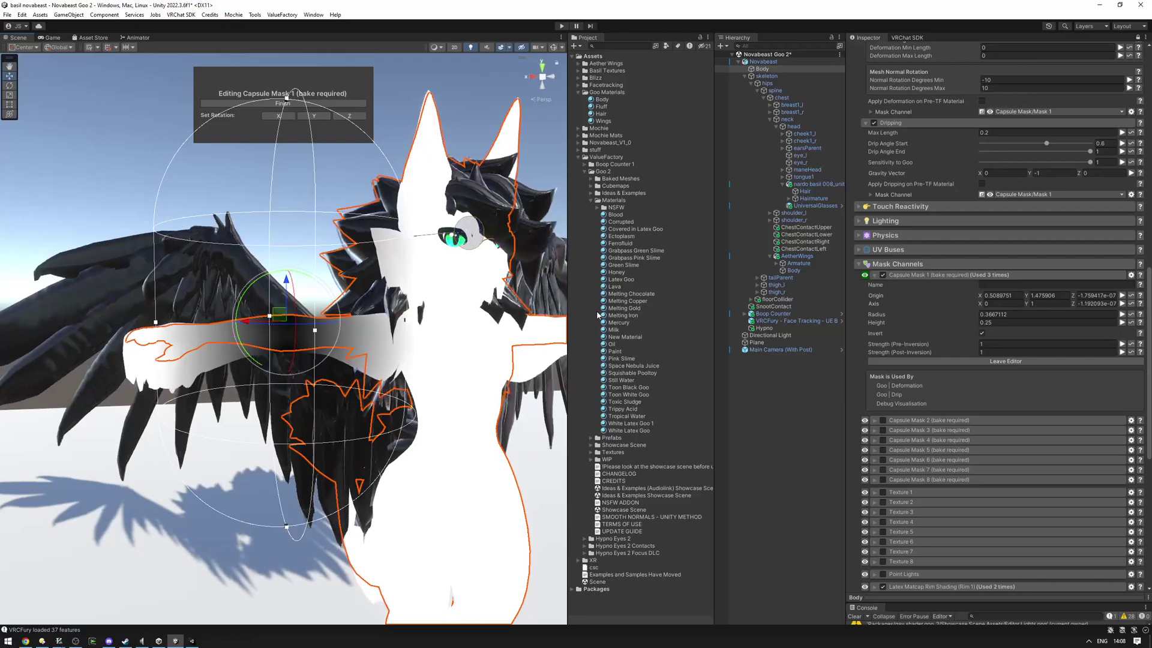
- Rotate the capsule's axis, then stand the capsule upright again
{"action": "right_click_drag", "start_coordinate": [257, 377], "coordinate": [315, 357]}
{"action": "key", "text": "a"}
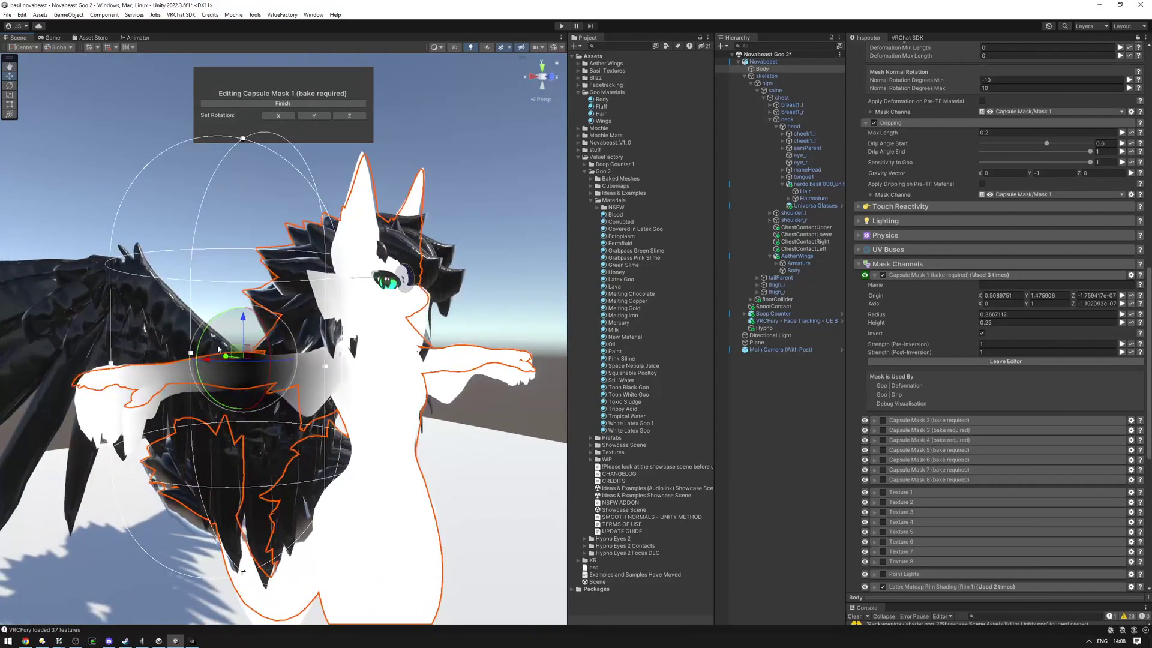
{"action": "left_click_drag", "start_coordinate": [199, 346], "coordinate": [323, 273]}
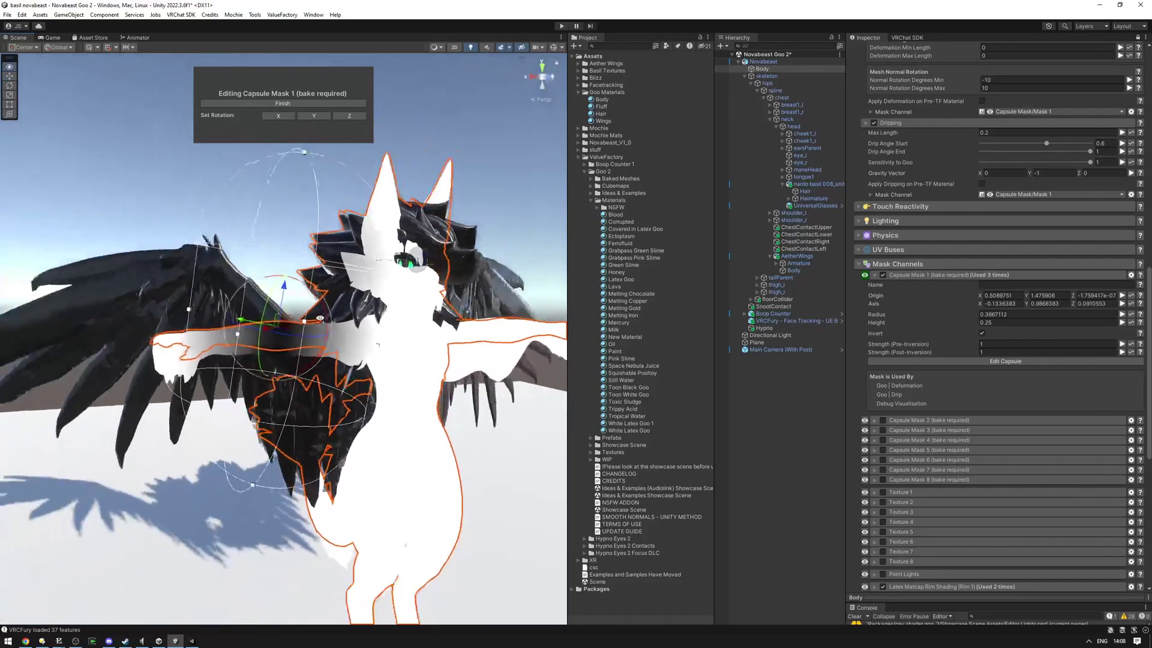
{"action": "right_click_drag", "start_coordinate": [337, 258], "coordinate": [312, 276]}
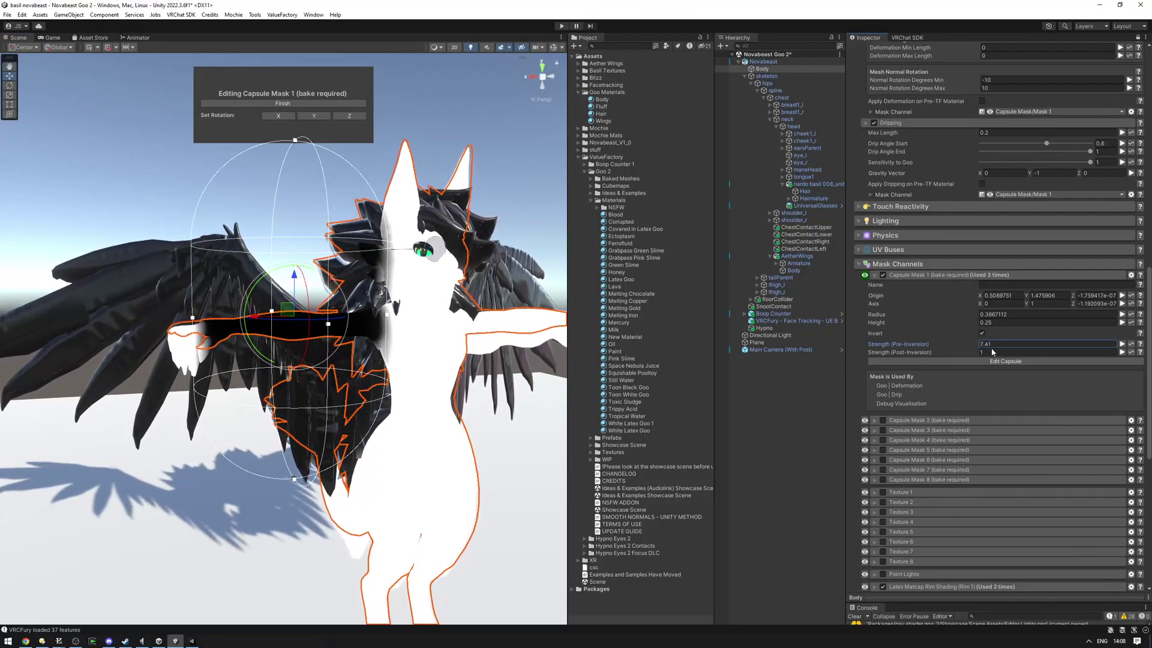
- Set the capsule mask's Strength (Pre-Inversion) to 8.22
{"action": "left_click_drag", "start_coordinate": [1009, 353], "coordinate": [1002, 349]}
{"action": "right_click_drag", "start_coordinate": [450, 354], "coordinate": [393, 346]}
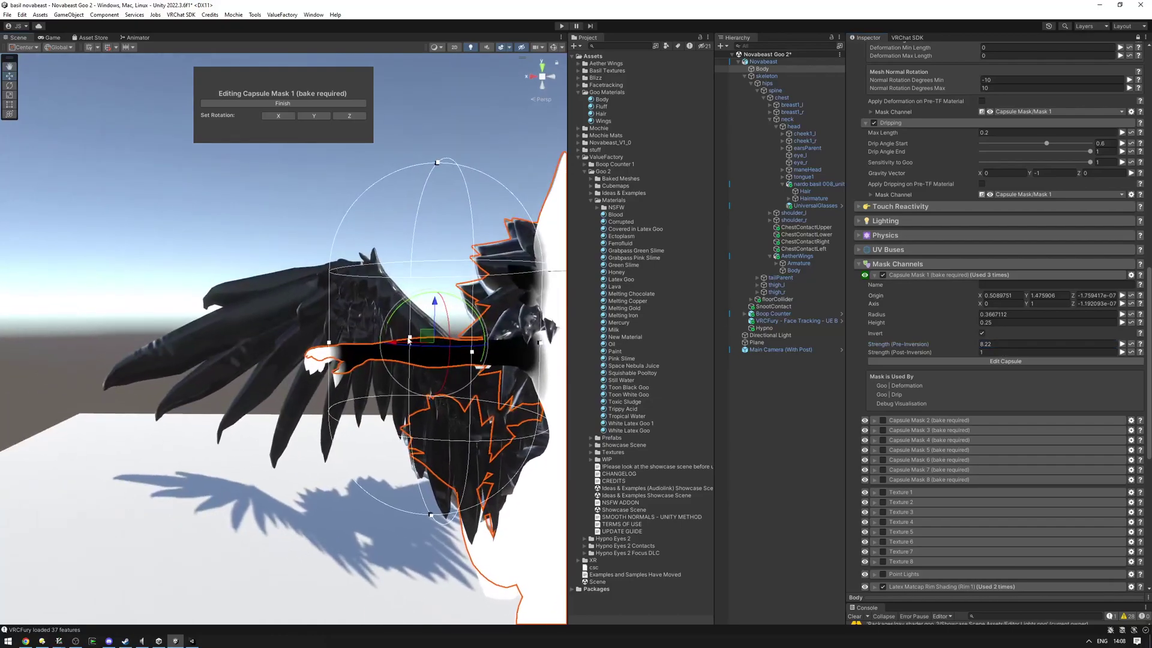
{"action": "mouse_move", "coordinate": [397, 346]}
{"action": "left_mouse_down"}
{"action": "mouse_move", "coordinate": [412, 347]}
{"action": "mouse_move", "coordinate": [336, 346]}
{"action": "mouse_move", "coordinate": [411, 347]}
{"action": "left_mouse_up"}
- Move the capsule onto the head at origin Y about 1.86, lying along -X
{"action": "right_click_drag", "start_coordinate": [411, 348], "coordinate": [433, 354]}
{"action": "left_click_drag", "start_coordinate": [434, 355], "coordinate": [271, 345], "text": "alt"}
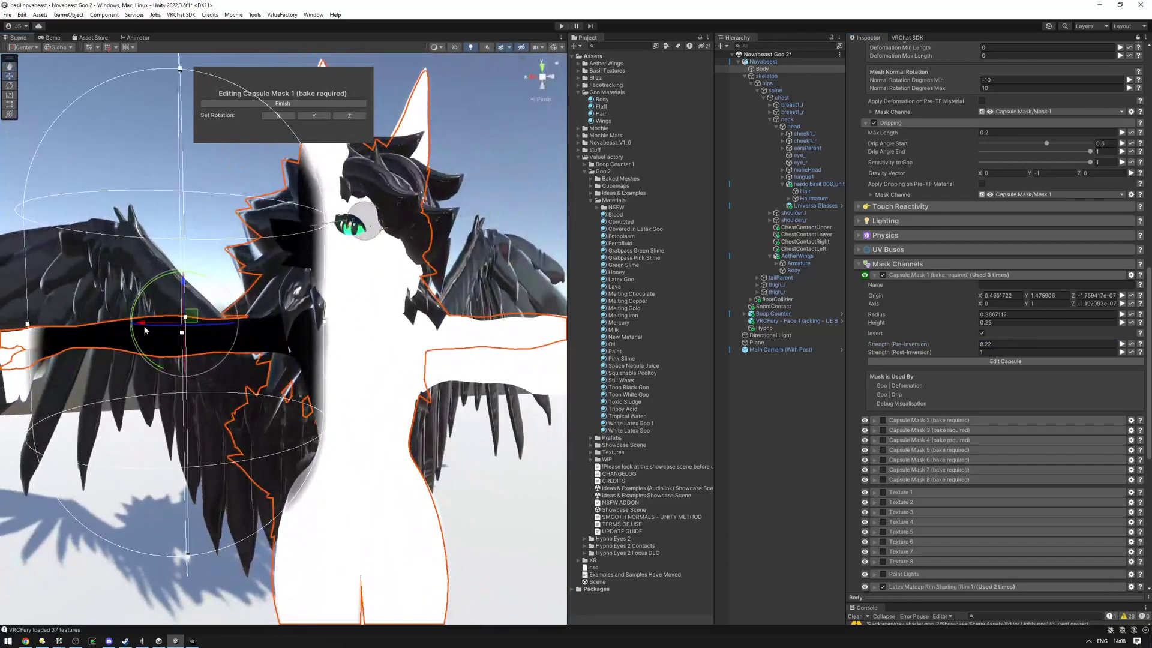
{"action": "left_click_drag", "start_coordinate": [145, 329], "coordinate": [258, 340]}
{"action": "key", "text": "s"}
{"action": "right_click_drag", "start_coordinate": [257, 340], "coordinate": [253, 333]}
{"action": "key", "text": "w"}
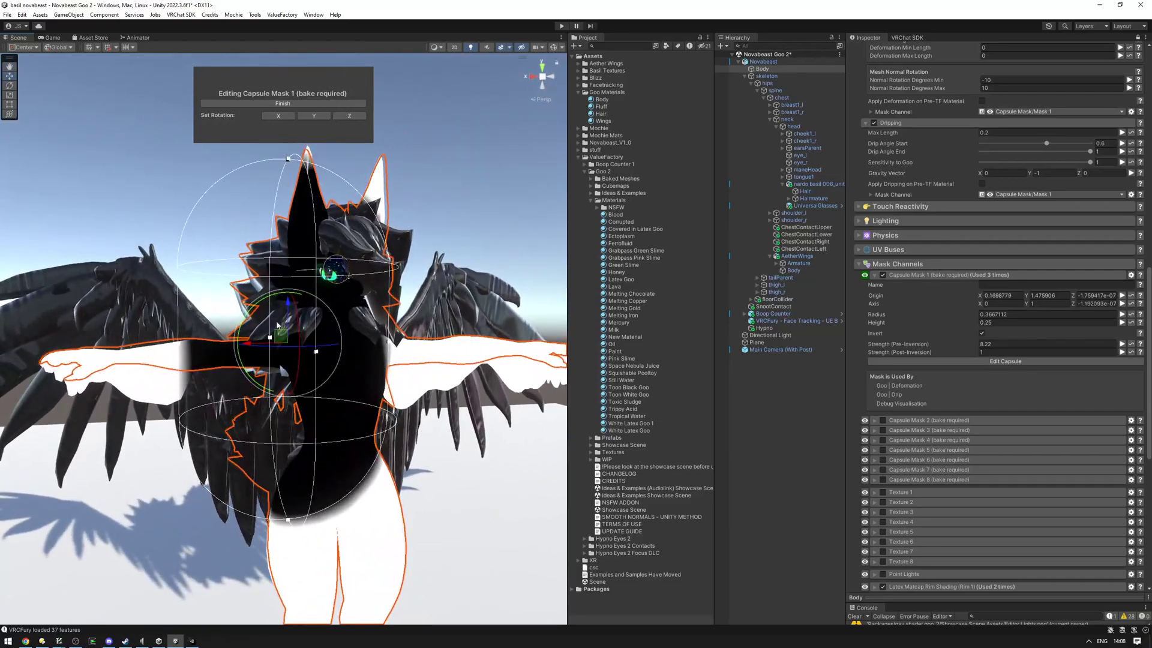
{"action": "left_click_drag", "start_coordinate": [277, 325], "coordinate": [231, 347], "text": "alt"}
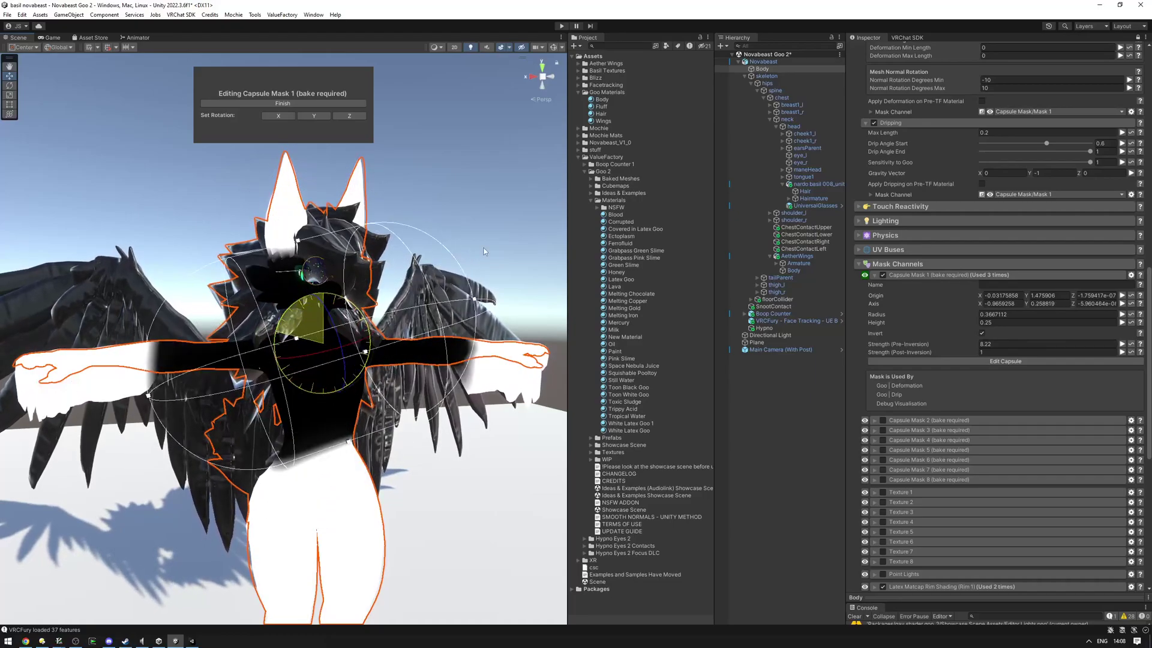
{"action": "left_click_drag", "start_coordinate": [522, 244], "coordinate": [489, 247], "text": "alt"}
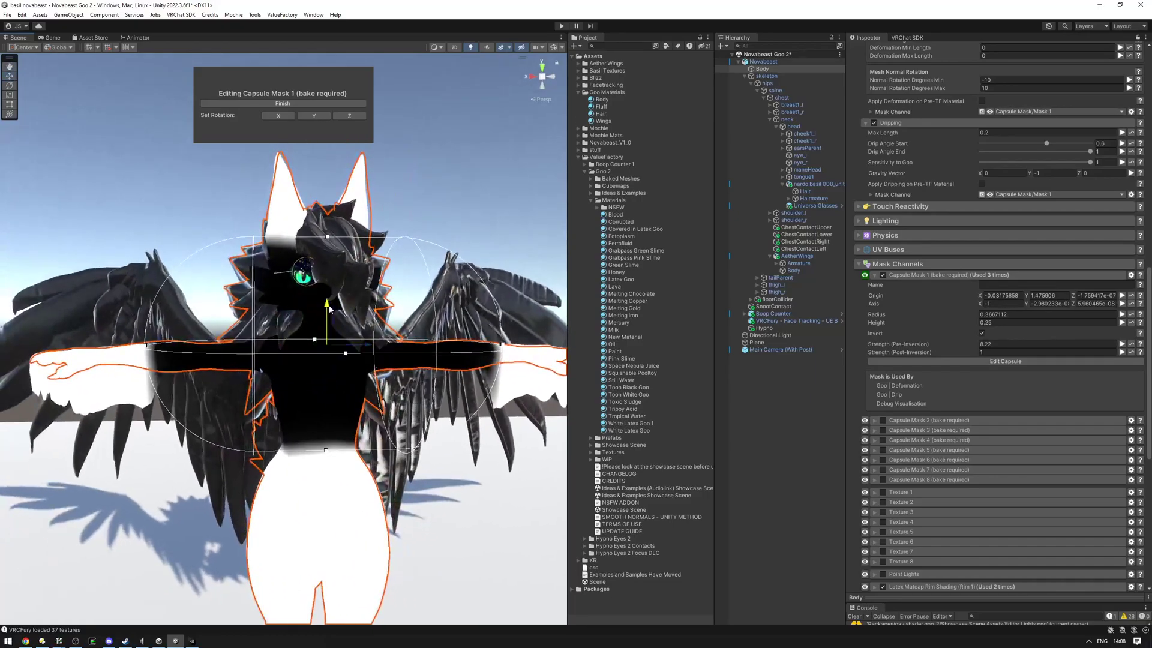
{"action": "left_click_drag", "start_coordinate": [331, 219], "coordinate": [355, 283], "text": "alt"}
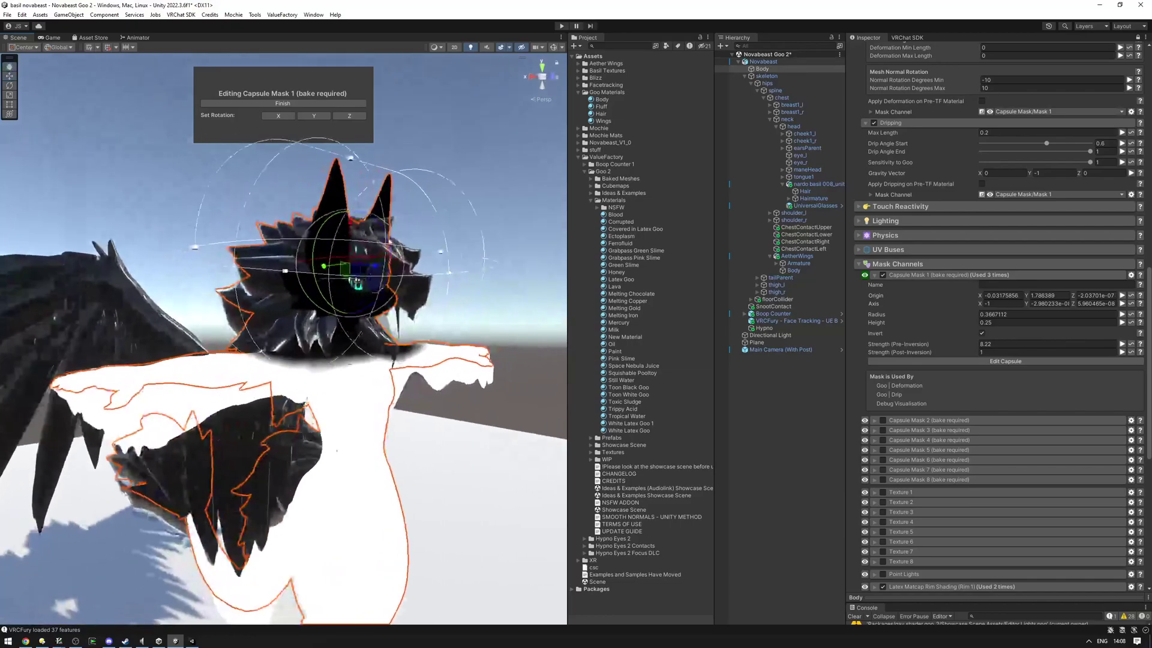
{"action": "mouse_move", "coordinate": [351, 202]}
{"action": "right_mouse_down"}
{"action": "mouse_move", "coordinate": [249, 206]}
{"action": "mouse_move", "coordinate": [391, 203]}
{"action": "mouse_move", "coordinate": [366, 202]}
{"action": "right_mouse_up"}
- Finish capsule editing and view the avatar's head from the front
{"action": "left_click", "coordinate": [265, 103]}
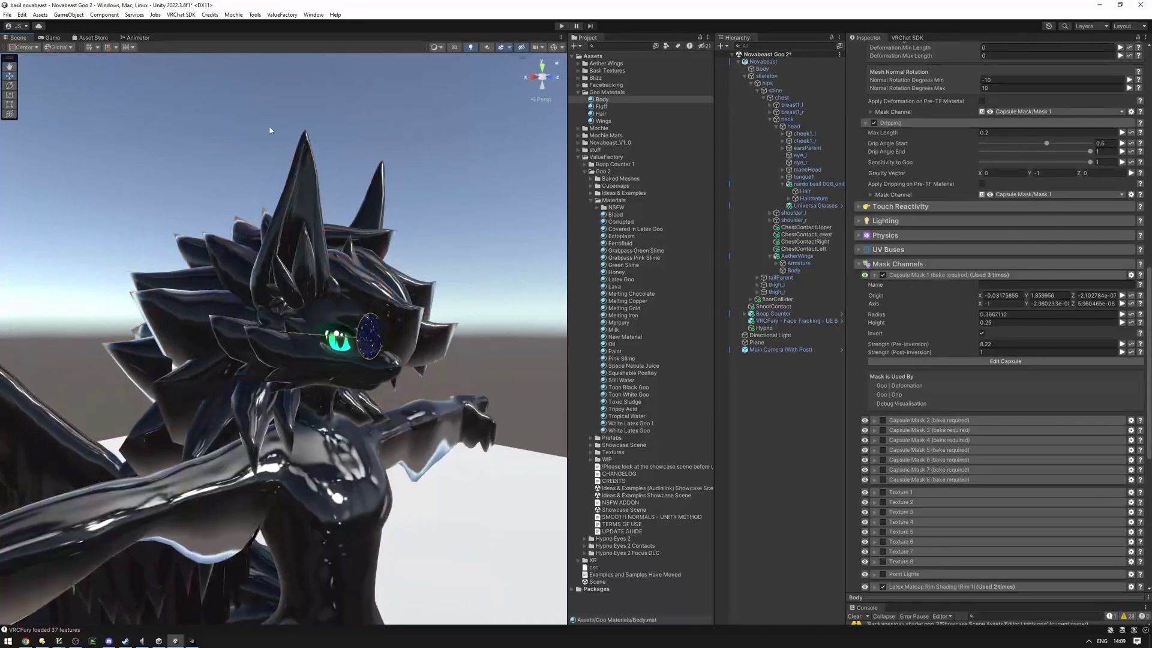
{"action": "right_click_drag", "start_coordinate": [300, 231], "coordinate": [306, 240]}
{"action": "left_click_drag", "start_coordinate": [306, 241], "coordinate": [329, 269], "text": "alt"}
- Expand Capsule Mask 1 under Mask Channels and name it 'Head no drip no deform'
{"action": "left_click", "coordinate": [997, 276]}
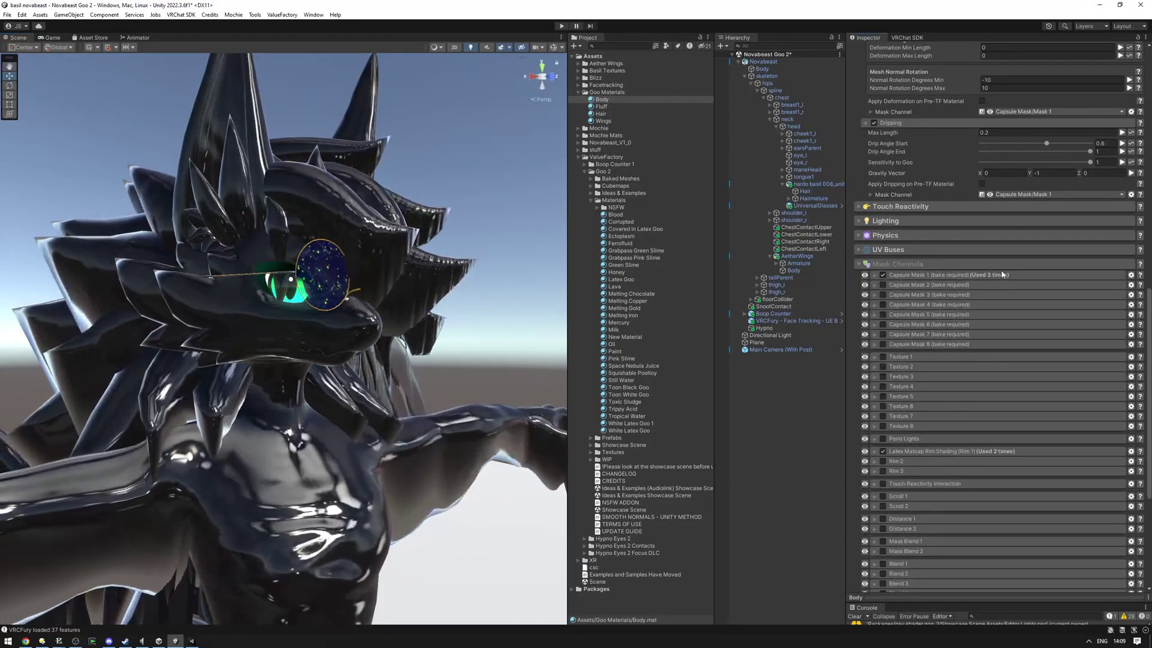
{"action": "left_click", "coordinate": [997, 265]}
{"action": "left_click", "coordinate": [907, 407]}
{"action": "scroll", "coordinate": [961, 396], "scroll_direction": "down", "scroll_amount": 1}
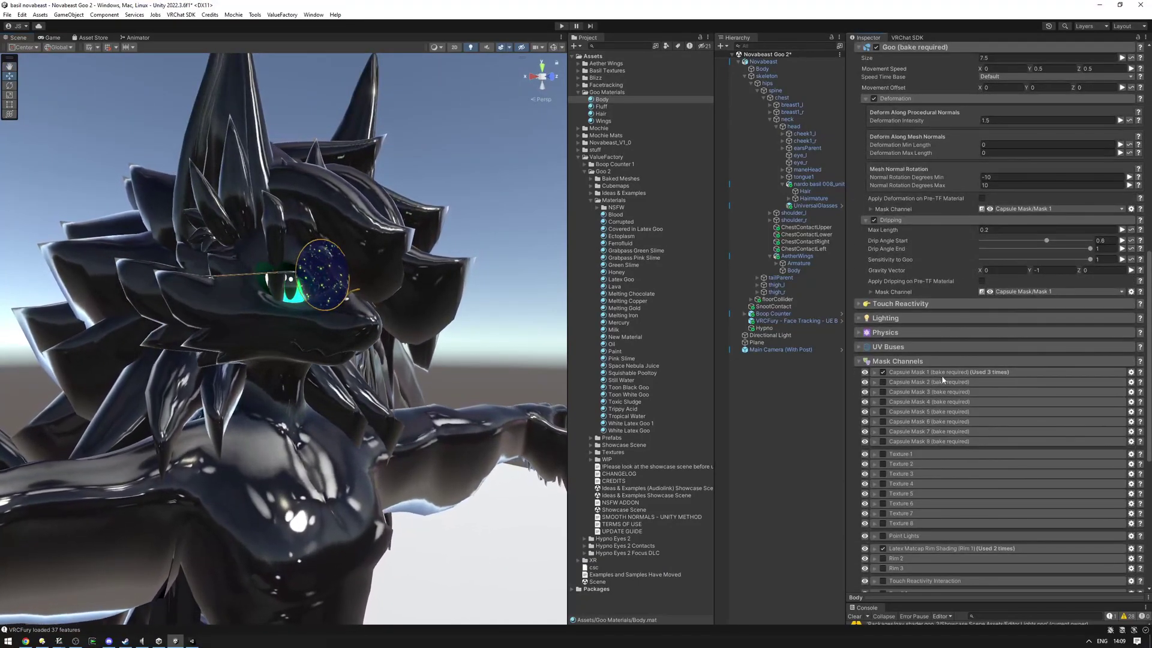
{"action": "left_click", "coordinate": [993, 373]}
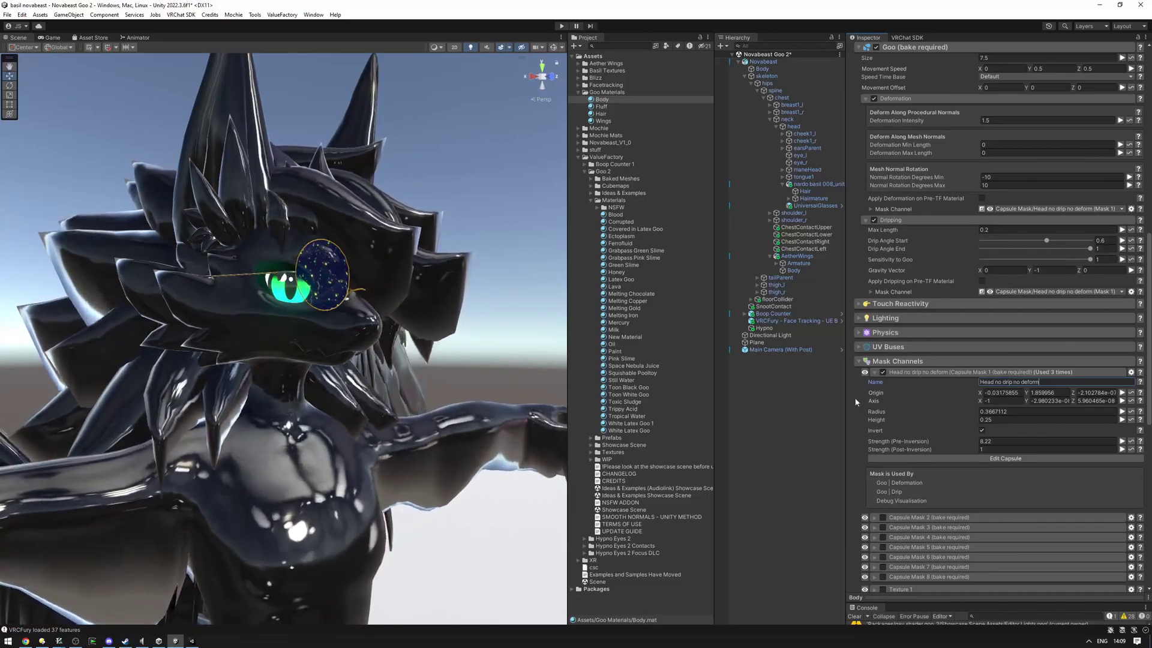
{"action": "scroll", "coordinate": [903, 389], "scroll_direction": "down", "scroll_amount": 1}
{"action": "right_click_drag", "start_coordinate": [402, 341], "coordinate": [398, 342]}
{"action": "left_click_drag", "start_coordinate": [398, 343], "coordinate": [432, 282], "text": "alt"}
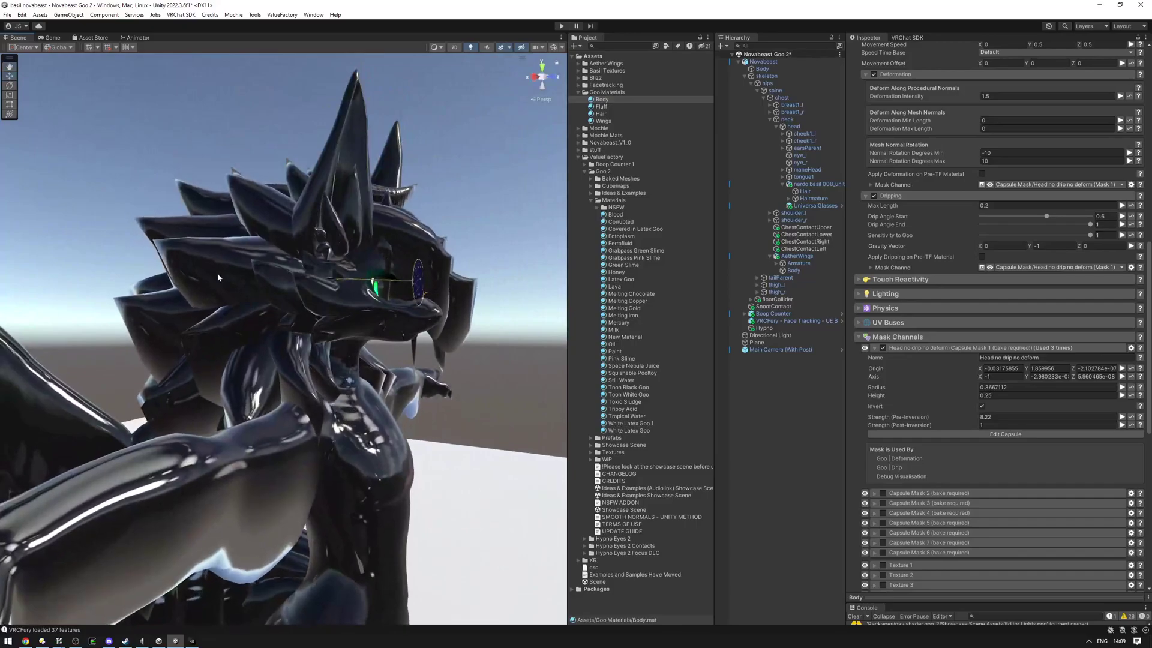
{"action": "mouse_move", "coordinate": [283, 285]}
{"action": "right_mouse_down"}
{"action": "mouse_move", "coordinate": [150, 287]}
{"action": "mouse_move", "coordinate": [299, 287]}
{"action": "right_mouse_up"}
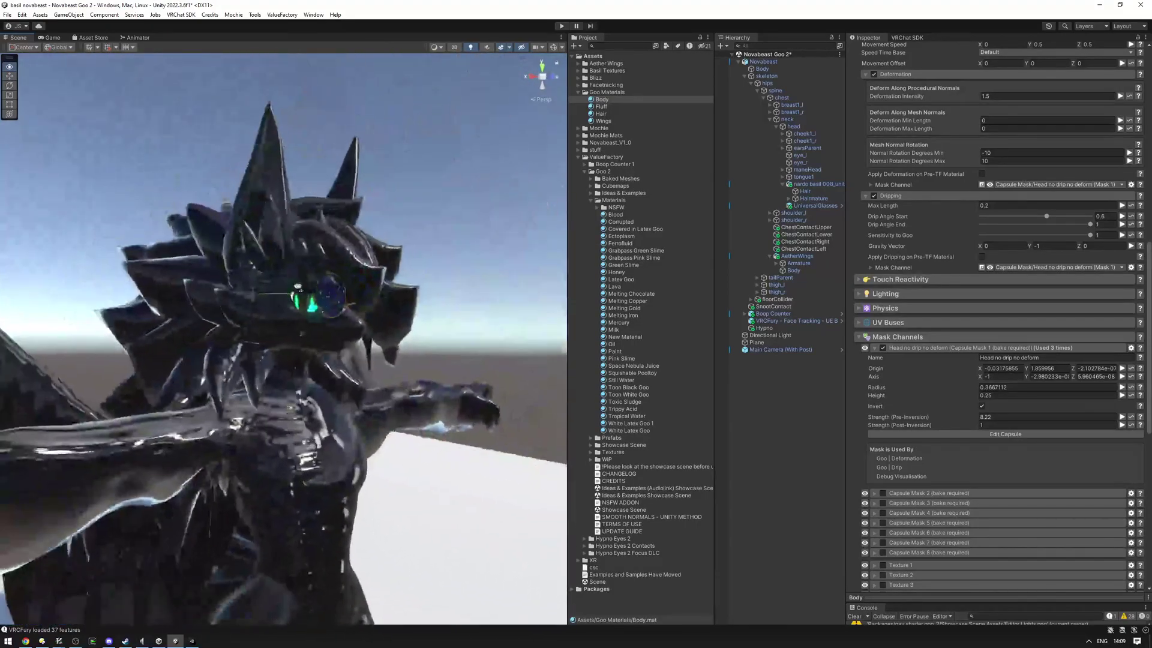
- Copy Capsule Mask 1 from Body and paste it into both Fluff and Hair materials
{"action": "right_click", "coordinate": [919, 352]}
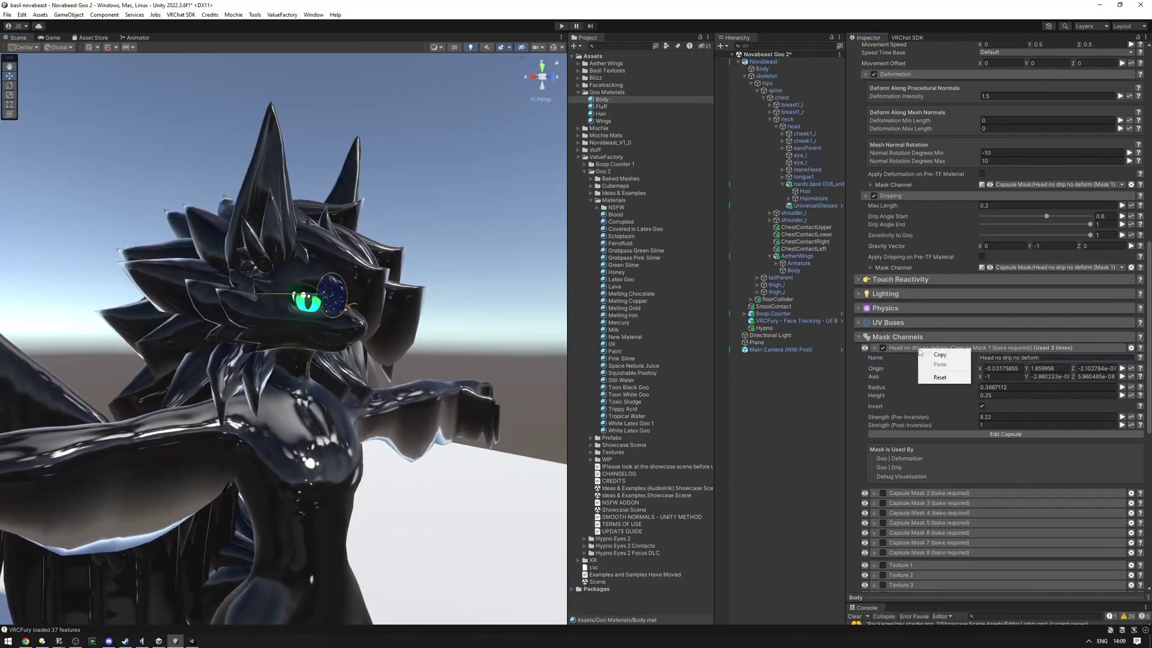
{"action": "left_click", "coordinate": [940, 355]}
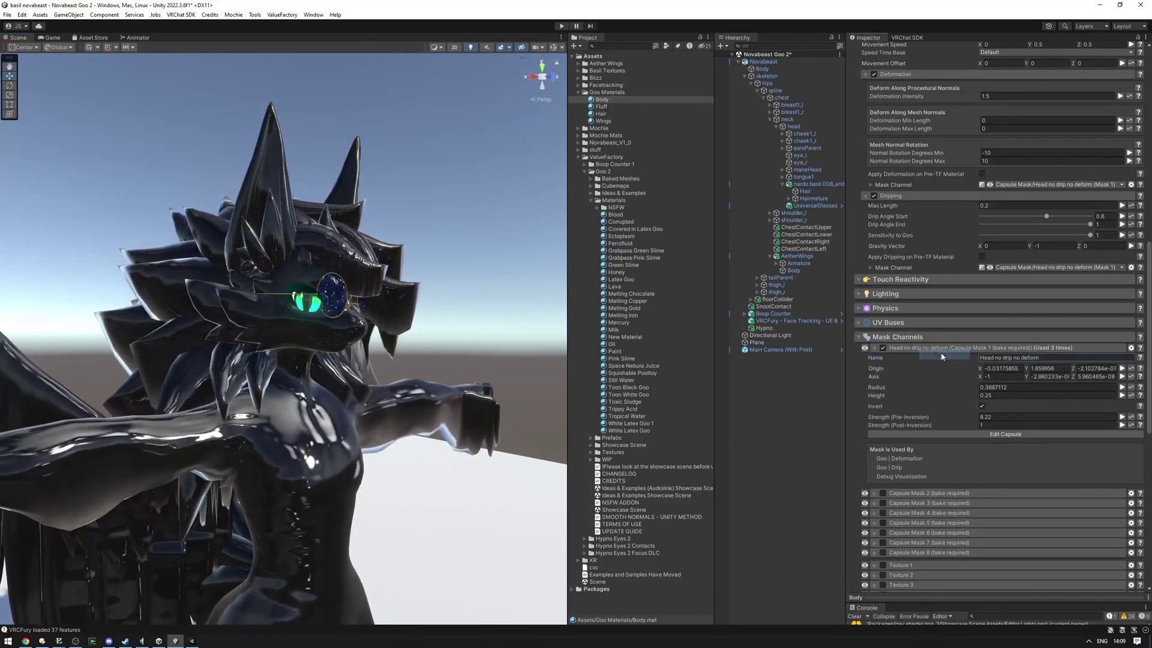
{"action": "left_click", "coordinate": [601, 107]}
{"action": "left_click", "coordinate": [601, 114], "text": "shift"}
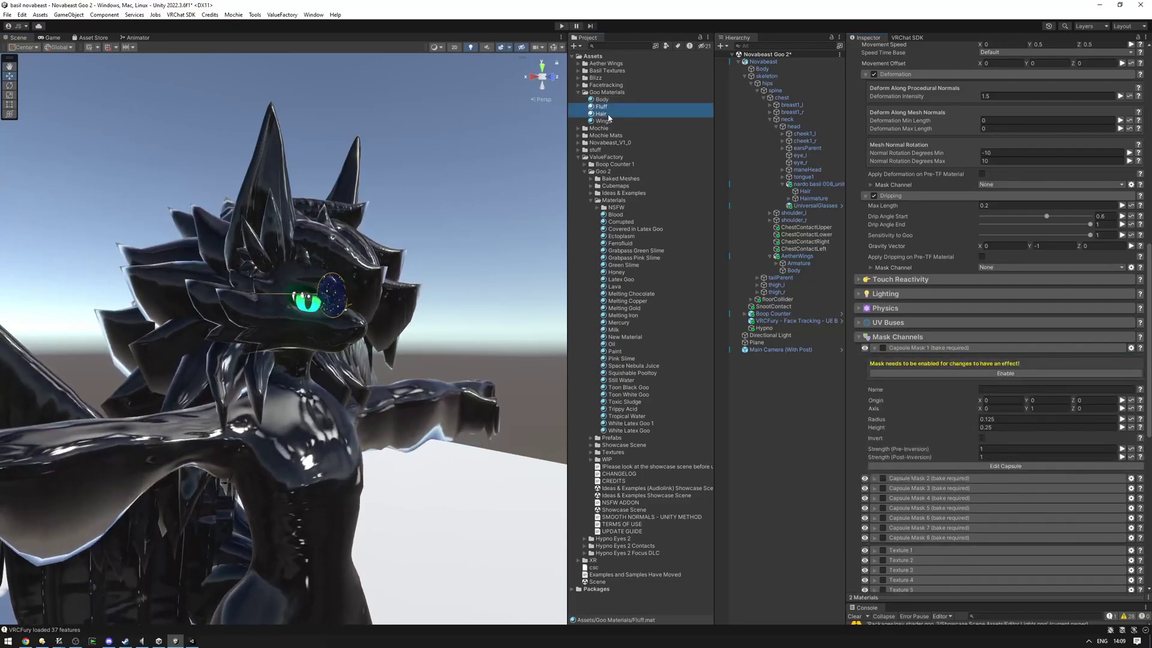
{"action": "right_click", "coordinate": [930, 353]}
{"action": "left_click", "coordinate": [957, 367]}
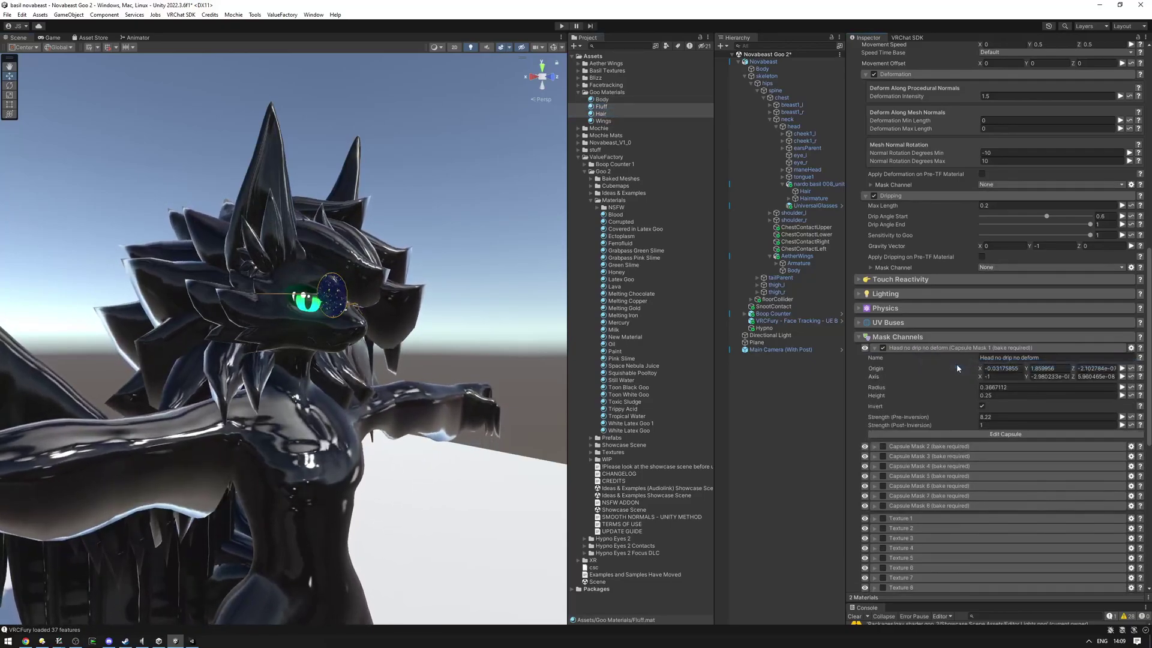
- Set Deformation and Dripping mask channels on Fluff and Hair to Capsule Mask 1
{"action": "scroll", "coordinate": [898, 330], "scroll_direction": "up", "scroll_amount": 4}
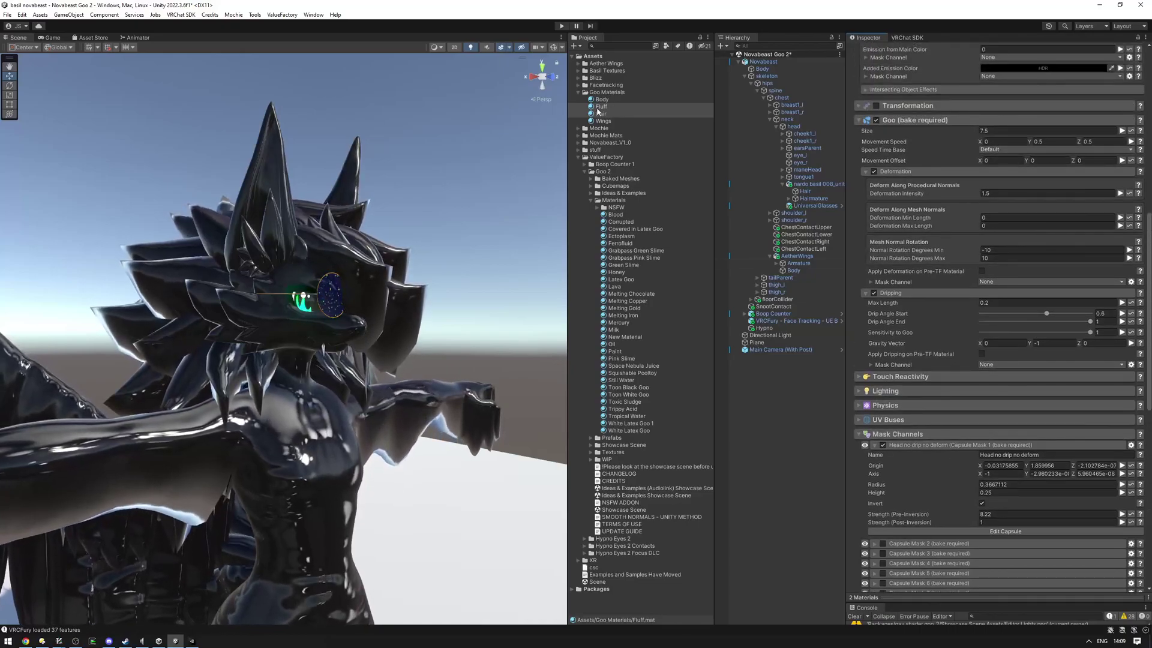
{"action": "left_click", "coordinate": [993, 283]}
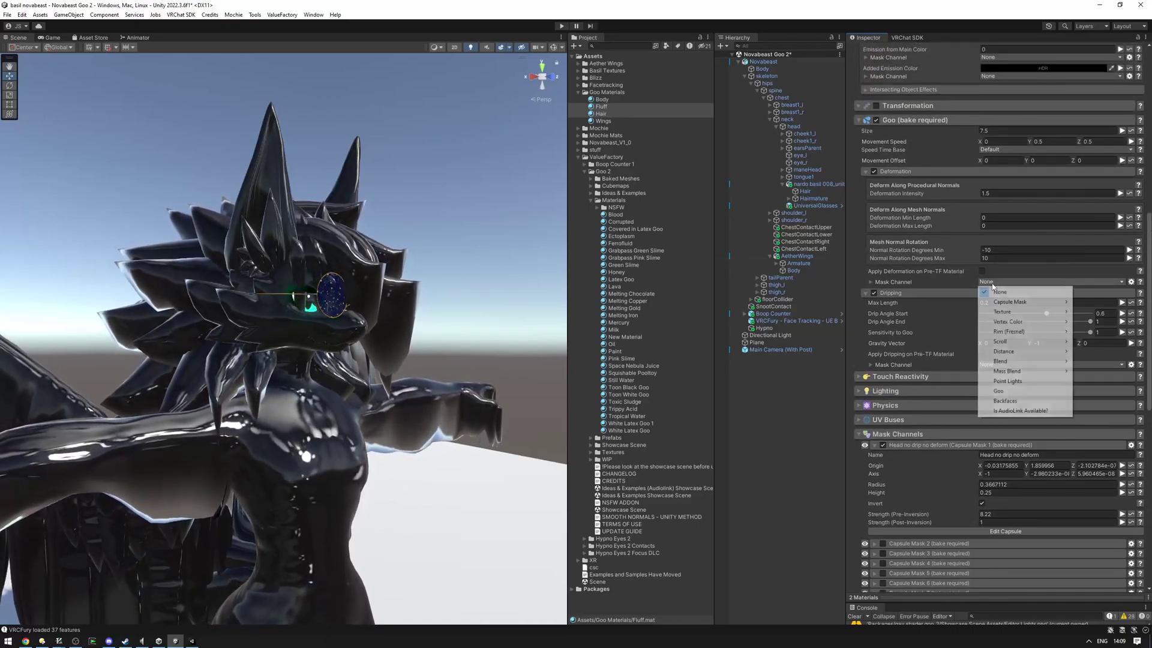
{"action": "mouse_move", "coordinate": [1005, 303]}
{"action": "left_click", "coordinate": [1089, 302]}
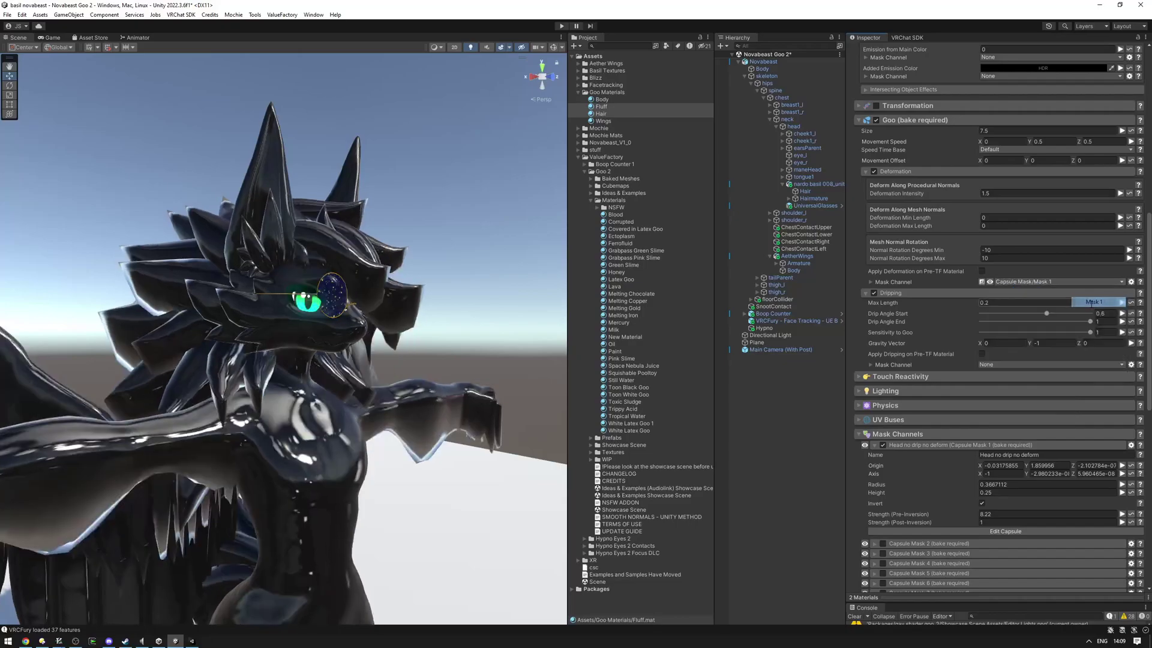
{"action": "left_click", "coordinate": [997, 365]}
{"action": "mouse_move", "coordinate": [1015, 384]}
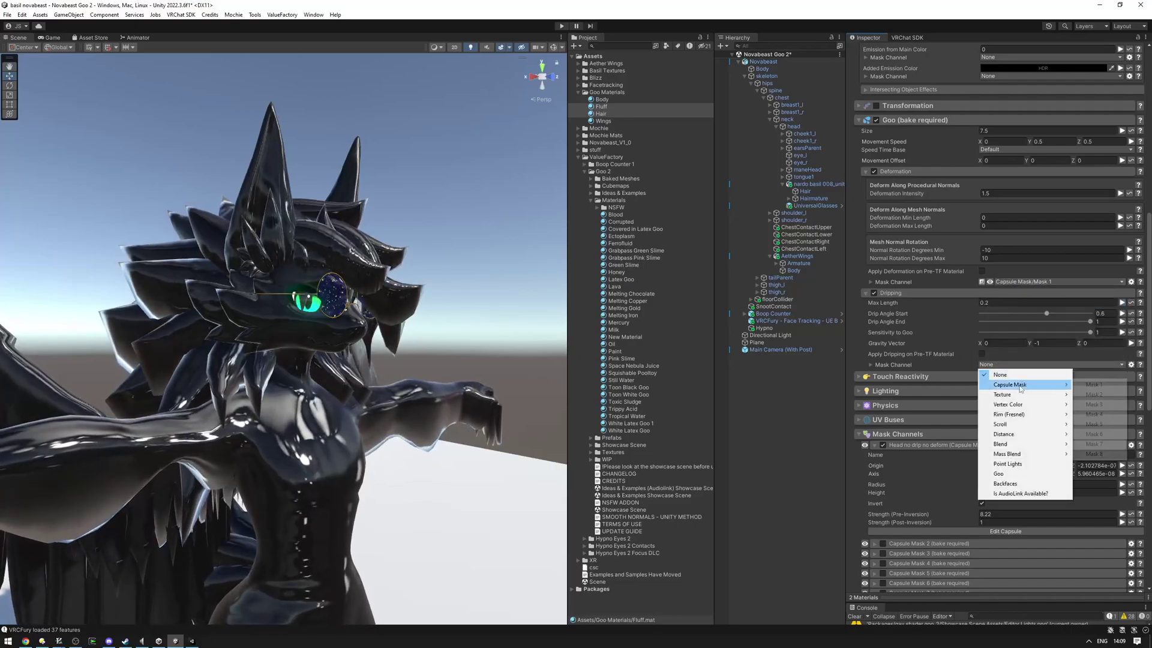
{"action": "left_click", "coordinate": [1095, 386]}
- Select only the Hair material and start editing its head capsule
{"action": "left_click_drag", "start_coordinate": [448, 271], "coordinate": [154, 251], "text": "alt"}
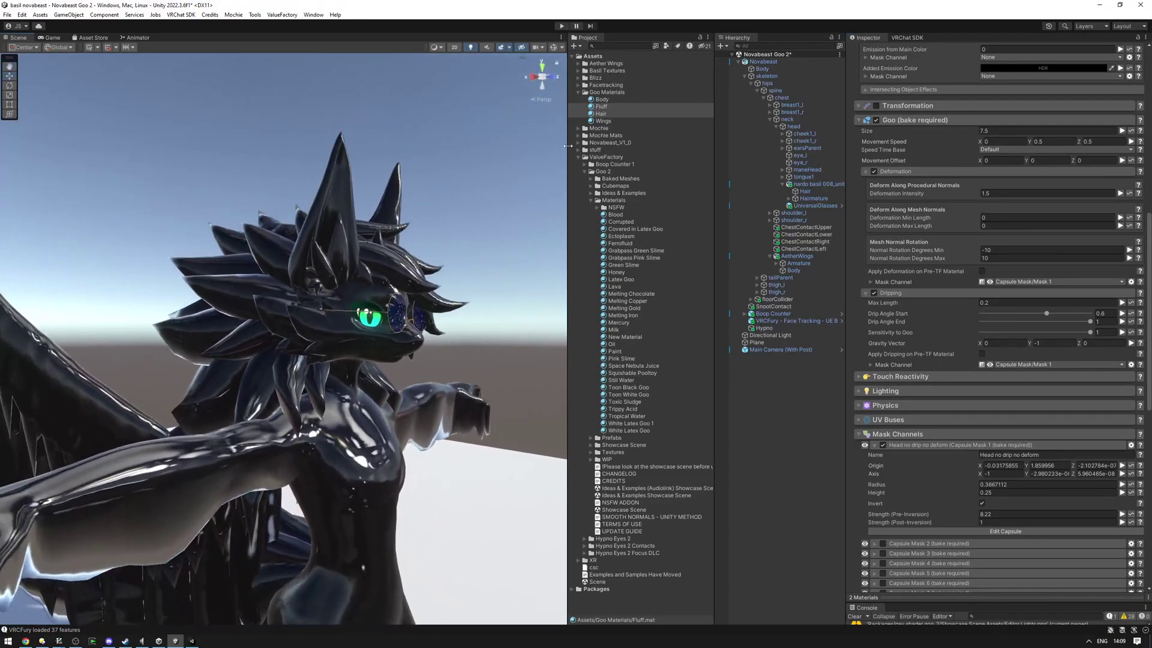
{"action": "left_click", "coordinate": [603, 114]}
{"action": "left_click", "coordinate": [989, 531]}
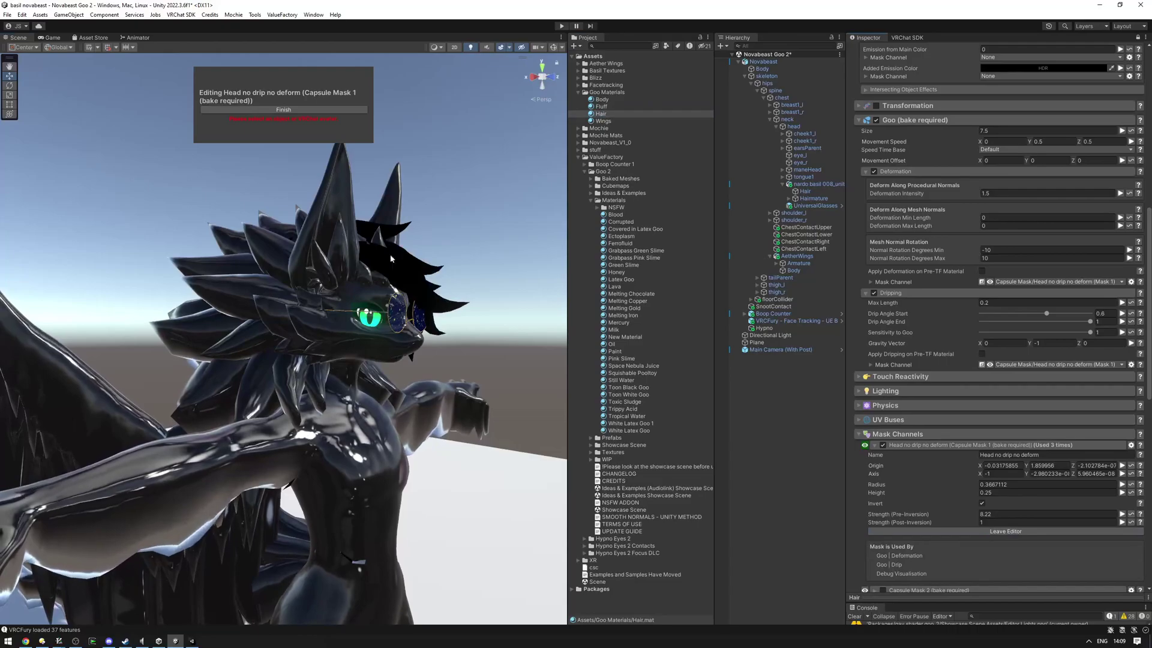
- Lower the head mask's pre-inversion strength to 2.83, finish editing, and deselect the avatar
{"action": "left_click", "coordinate": [400, 238]}
{"action": "left_click_drag", "start_coordinate": [400, 239], "coordinate": [330, 238], "text": "alt"}
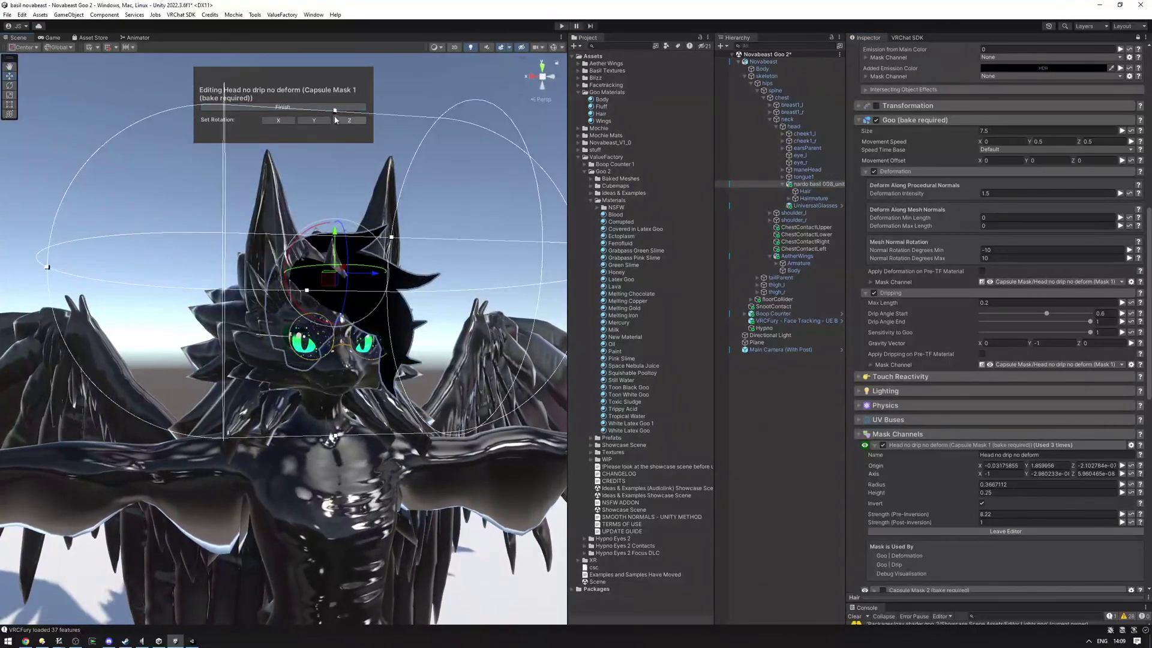
{"action": "right_click_drag", "start_coordinate": [404, 150], "coordinate": [423, 155]}
{"action": "key", "text": "a"}
{"action": "key", "text": "s"}
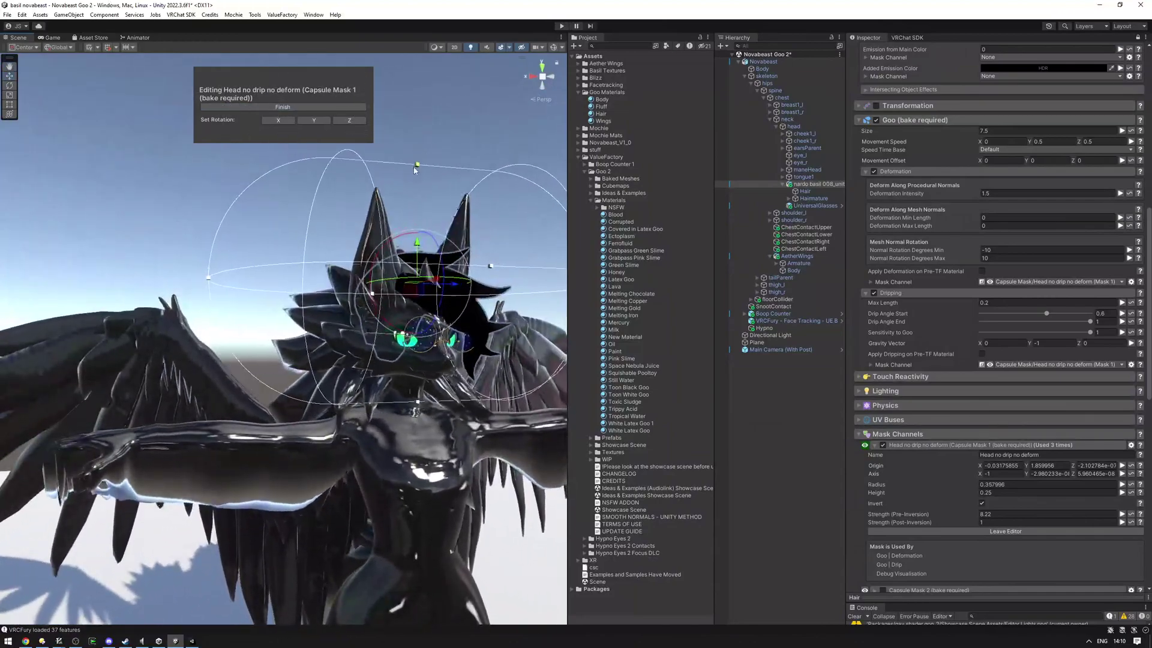
{"action": "left_click_drag", "start_coordinate": [420, 280], "coordinate": [471, 290], "text": "alt"}
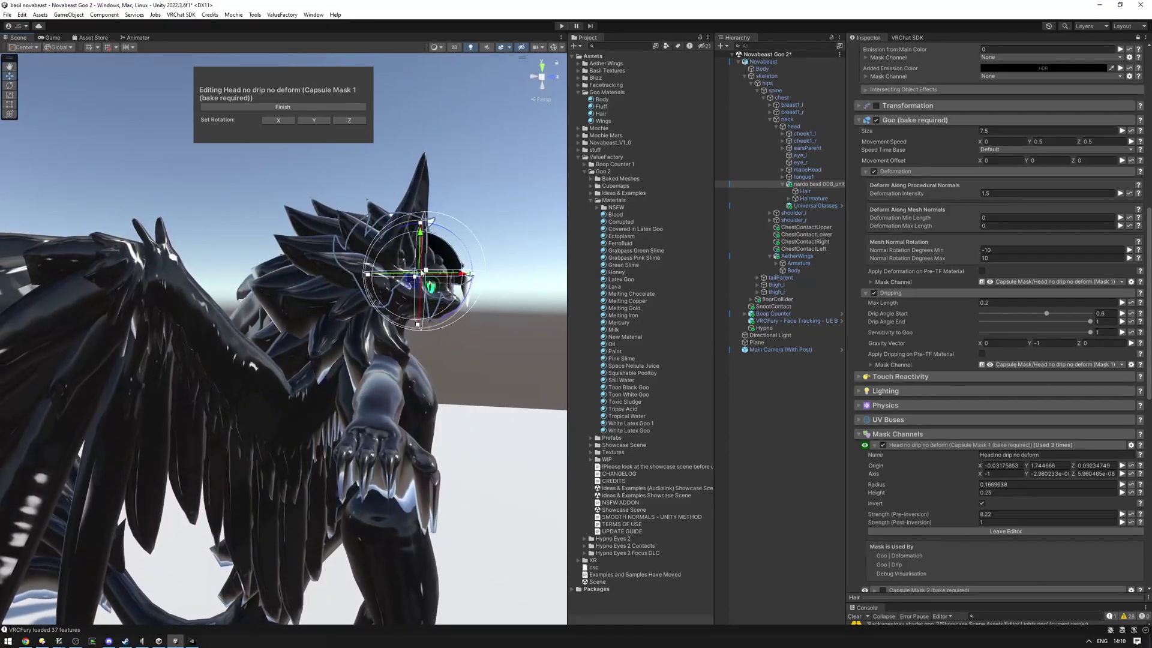
{"action": "left_click_drag", "start_coordinate": [424, 311], "coordinate": [249, 301], "text": "alt"}
{"action": "right_click_drag", "start_coordinate": [249, 301], "coordinate": [242, 302]}
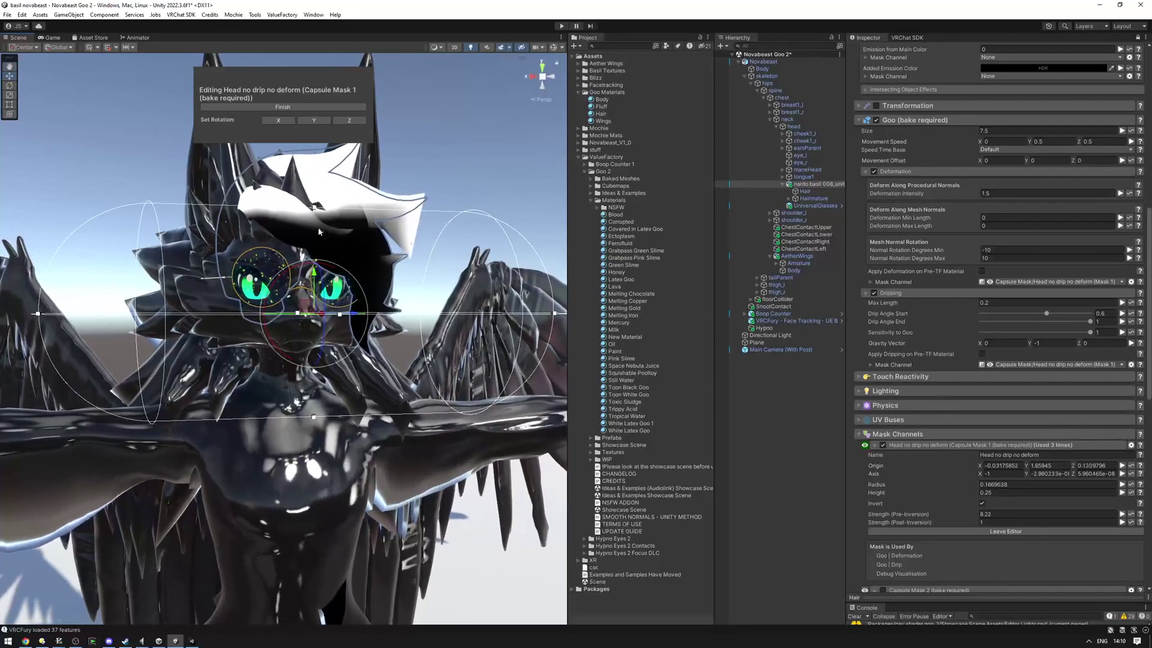
{"action": "scroll", "coordinate": [1018, 423], "scroll_direction": "down", "scroll_amount": 2}
{"action": "left_click_drag", "start_coordinate": [947, 467], "coordinate": [871, 461]}
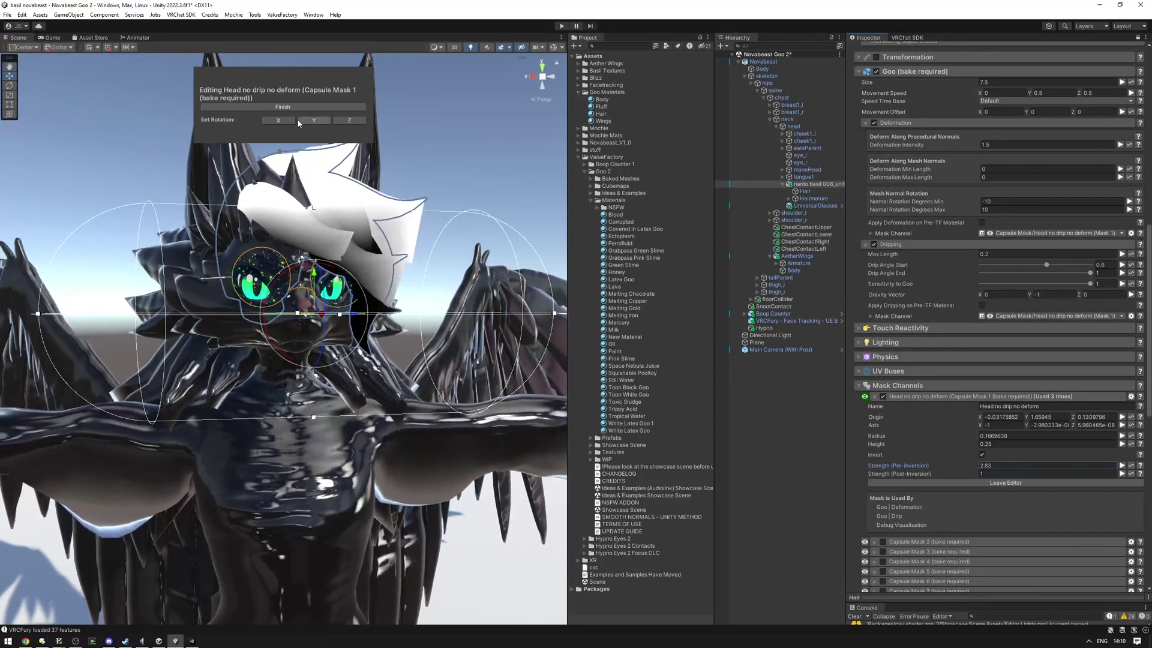
{"action": "left_click", "coordinate": [300, 108]}
{"action": "left_click", "coordinate": [427, 136]}
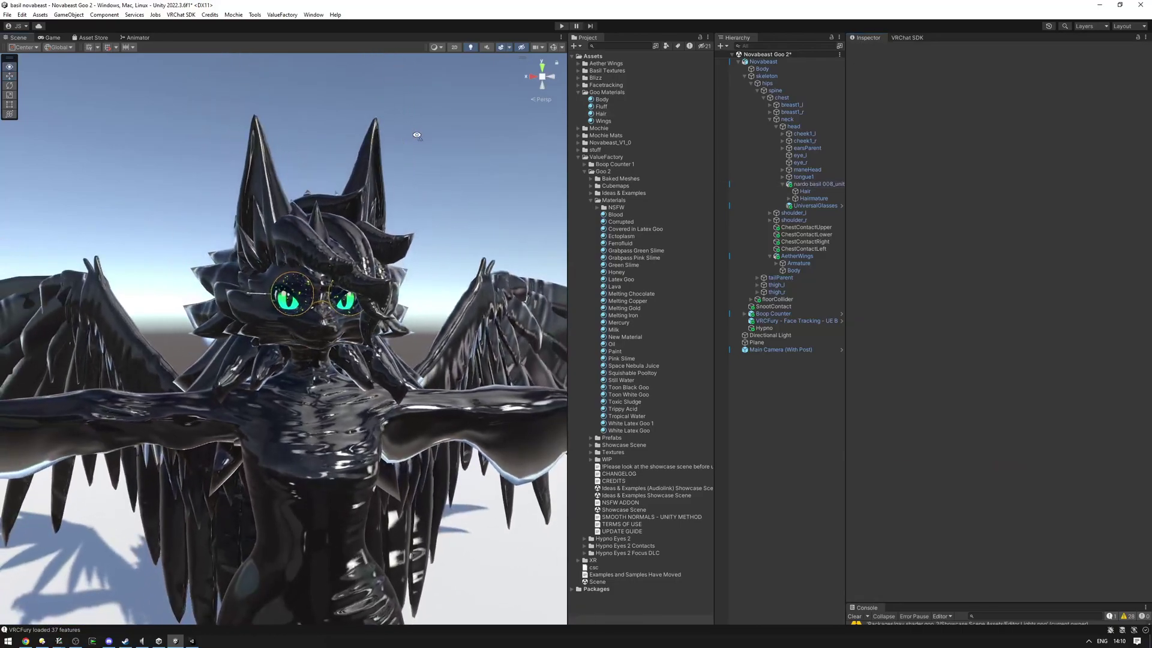
- Select the Body, Fluff, Hair and Wings goo materials together and tick LTCGI Support under Lighting
{"action": "left_click_drag", "start_coordinate": [427, 136], "coordinate": [540, 133], "text": "alt"}
{"action": "left_click", "coordinate": [602, 106]}
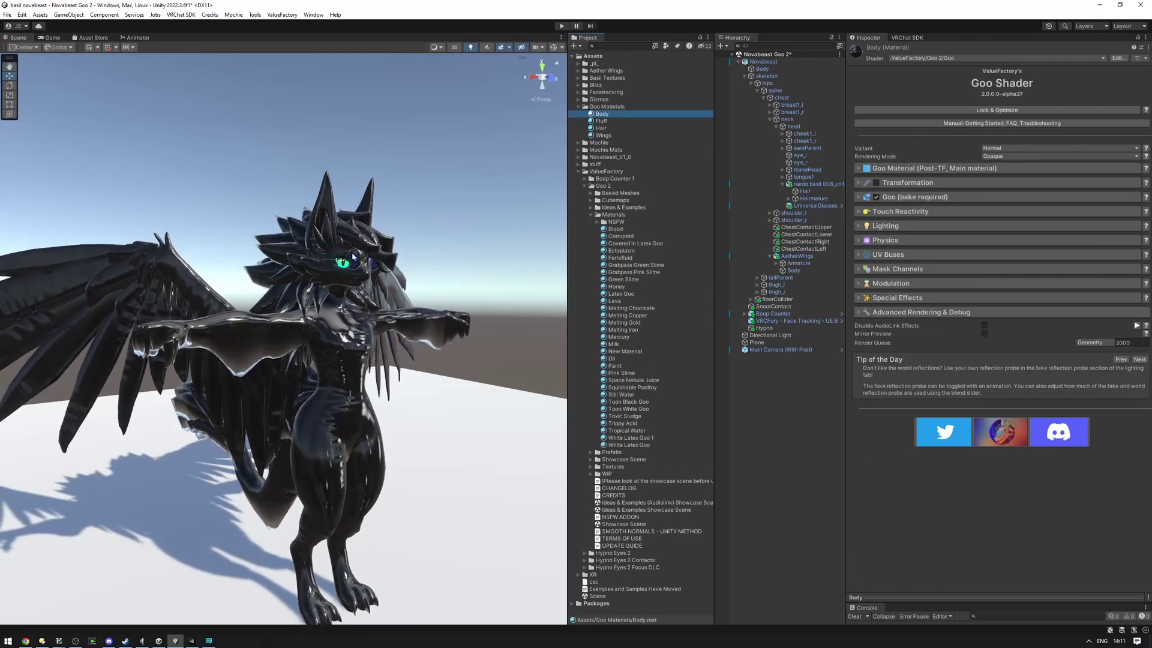
{"action": "left_click", "coordinate": [916, 226]}
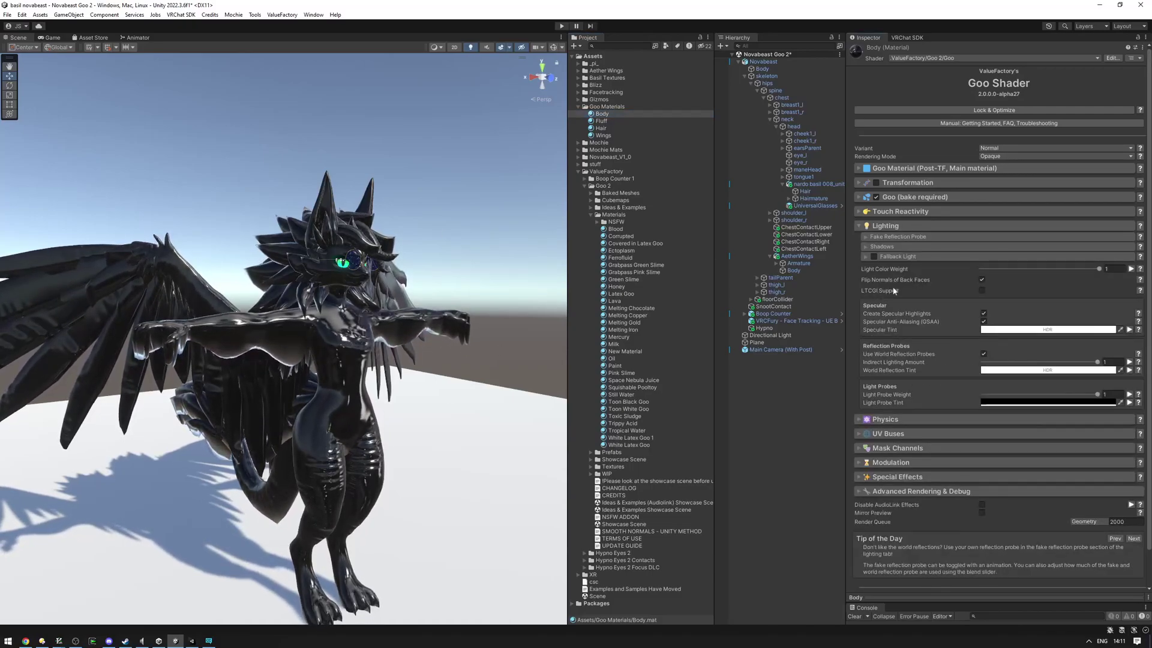
{"action": "left_click", "coordinate": [606, 137], "text": "shift"}
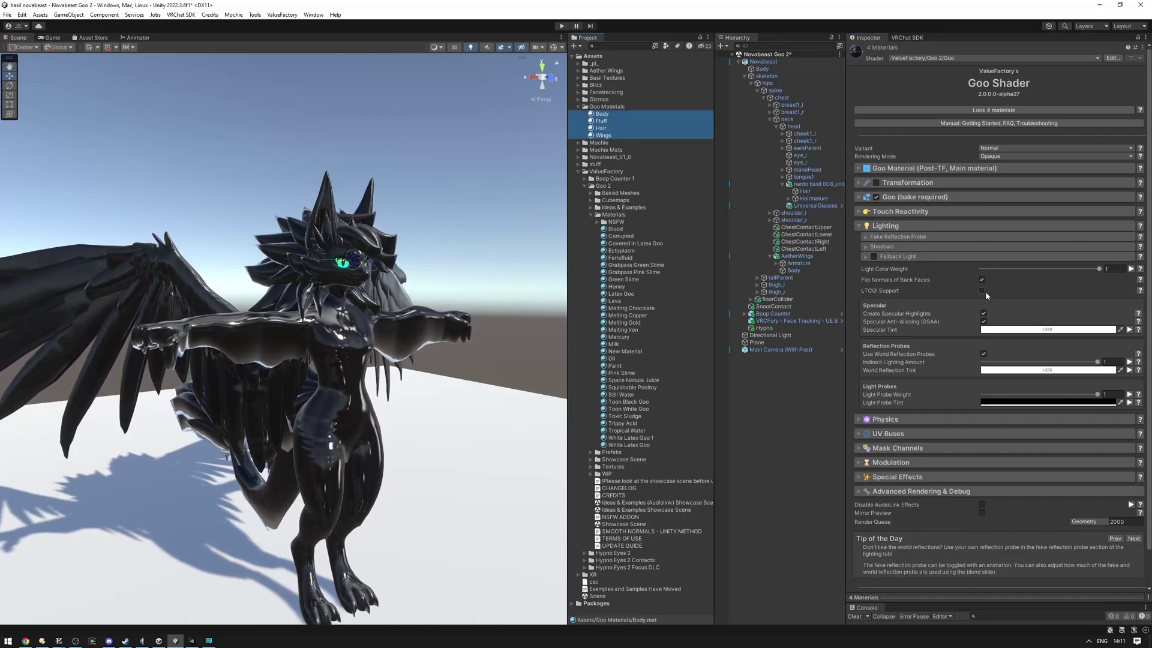
{"action": "left_click", "coordinate": [982, 290]}
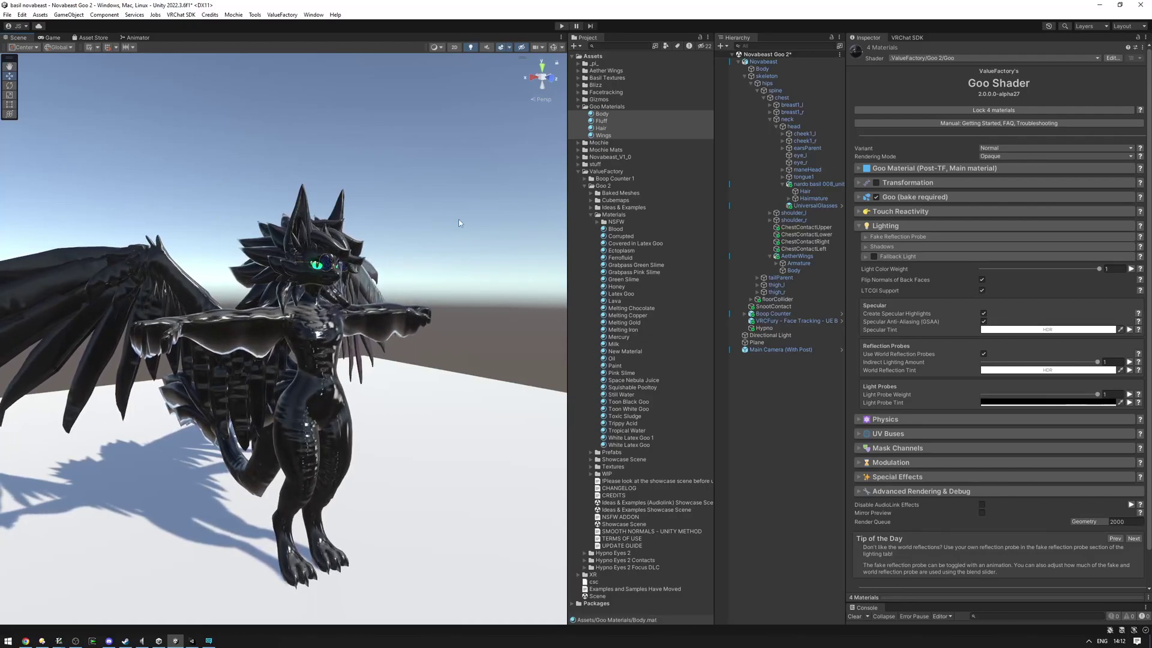
- Set Touch Reactivity Mode to Enabled for the four goo materials
{"action": "left_click", "coordinate": [927, 227]}
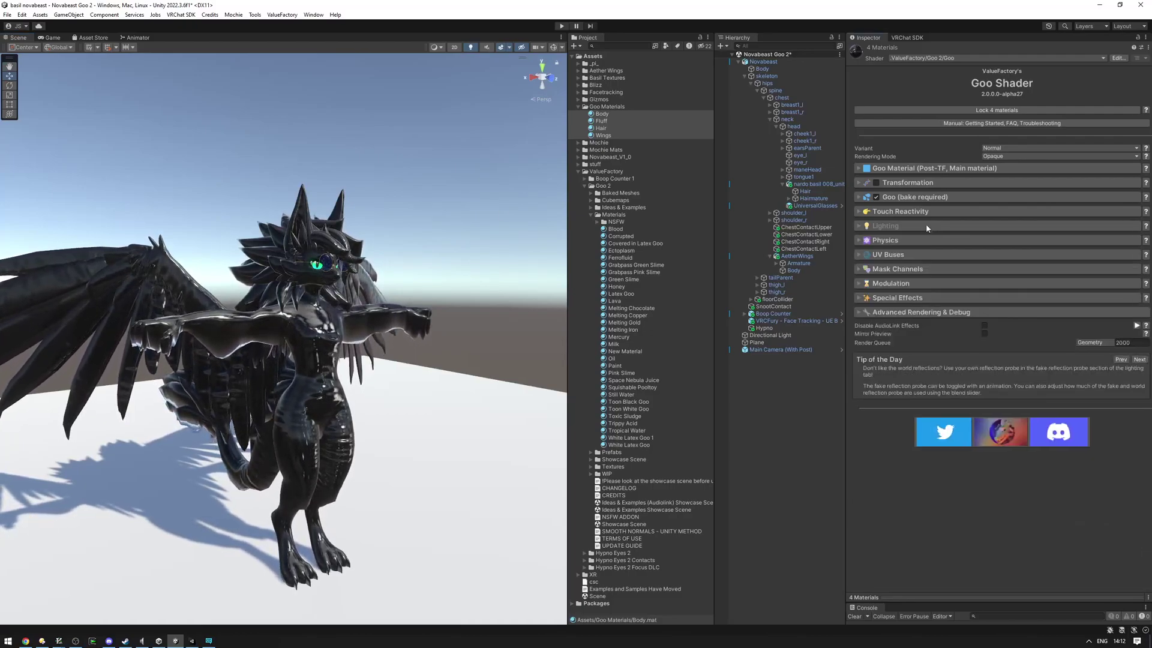
{"action": "left_click", "coordinate": [912, 212]}
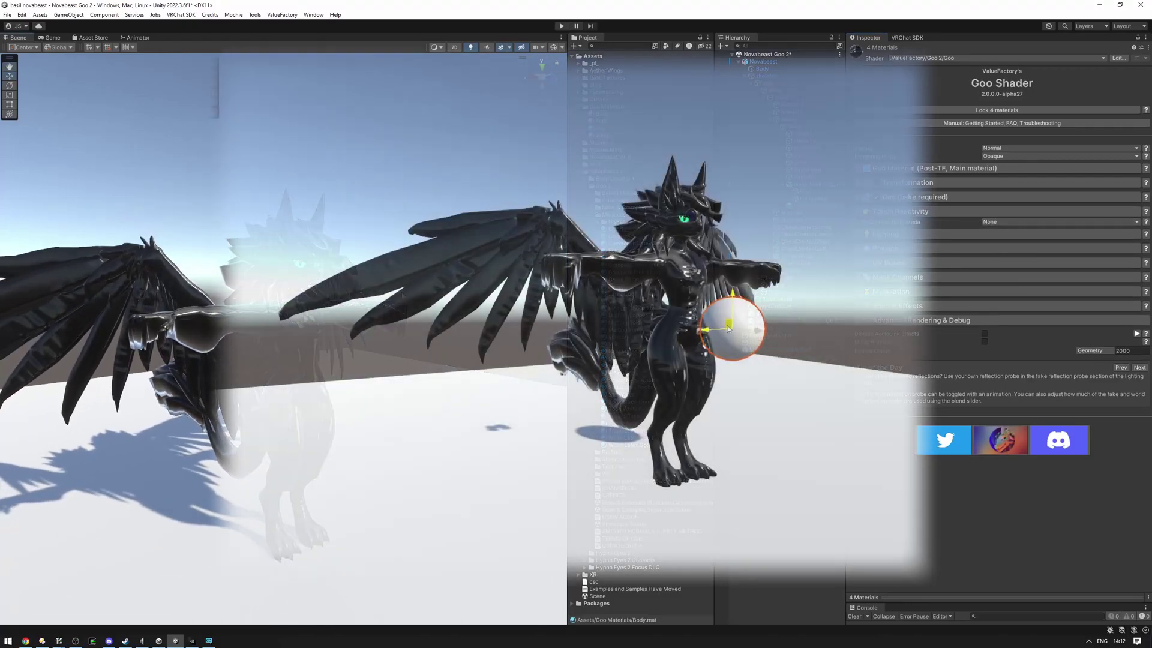
{"action": "left_click_drag", "start_coordinate": [728, 327], "coordinate": [683, 321]}
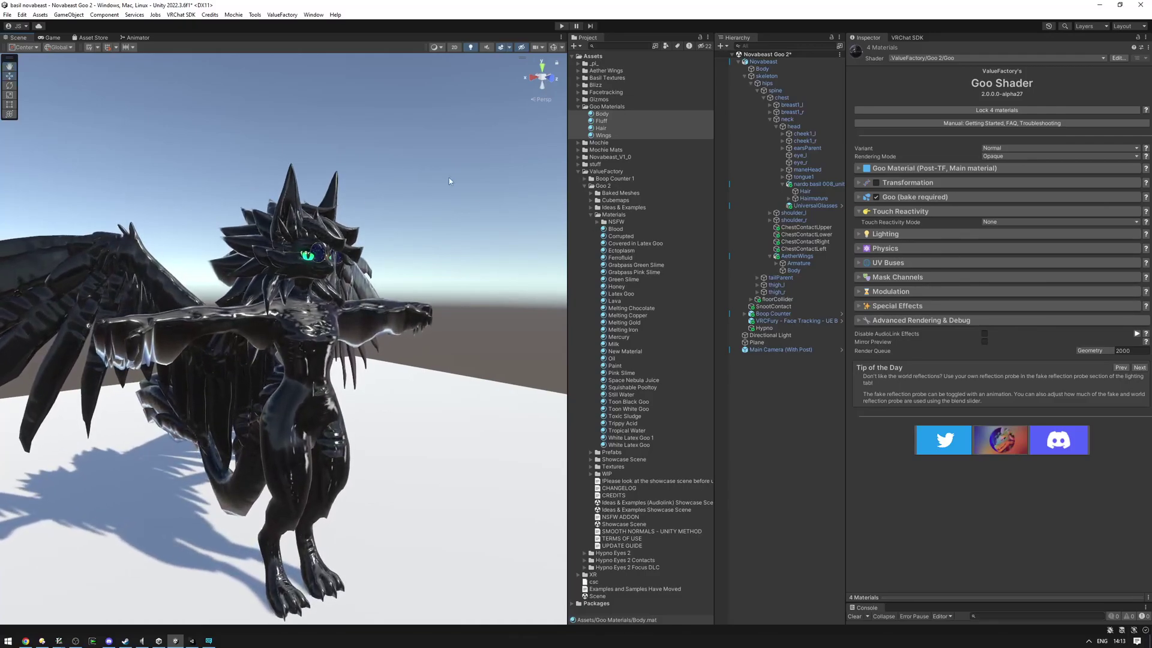
{"action": "left_click", "coordinate": [993, 225]}
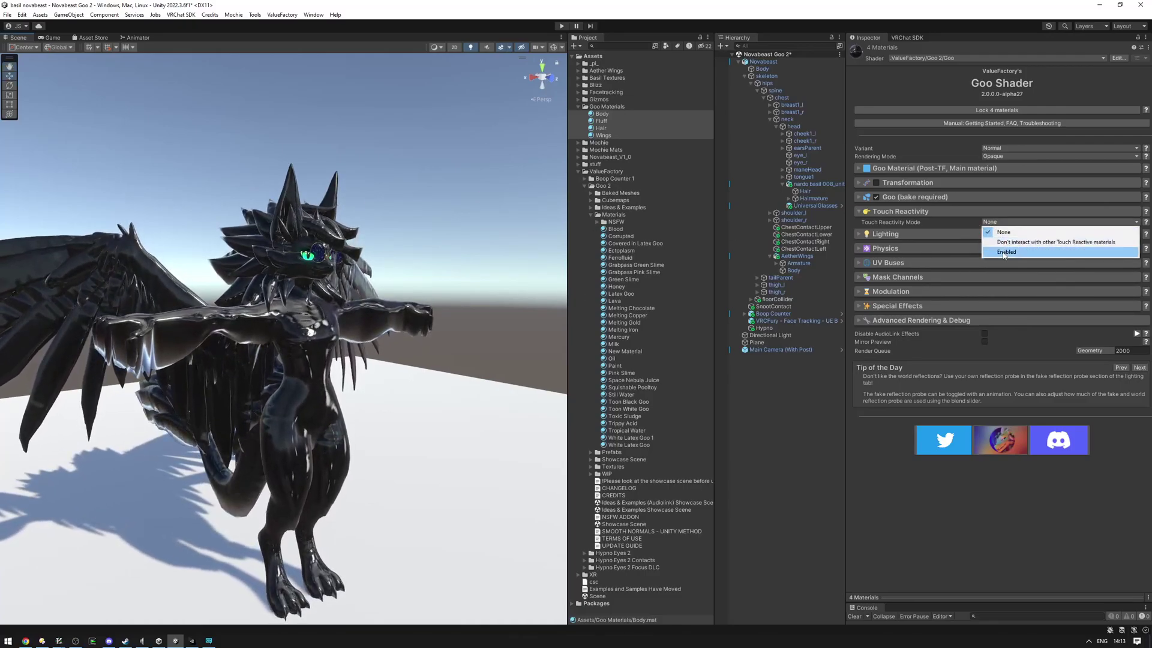
{"action": "left_click", "coordinate": [1004, 252]}
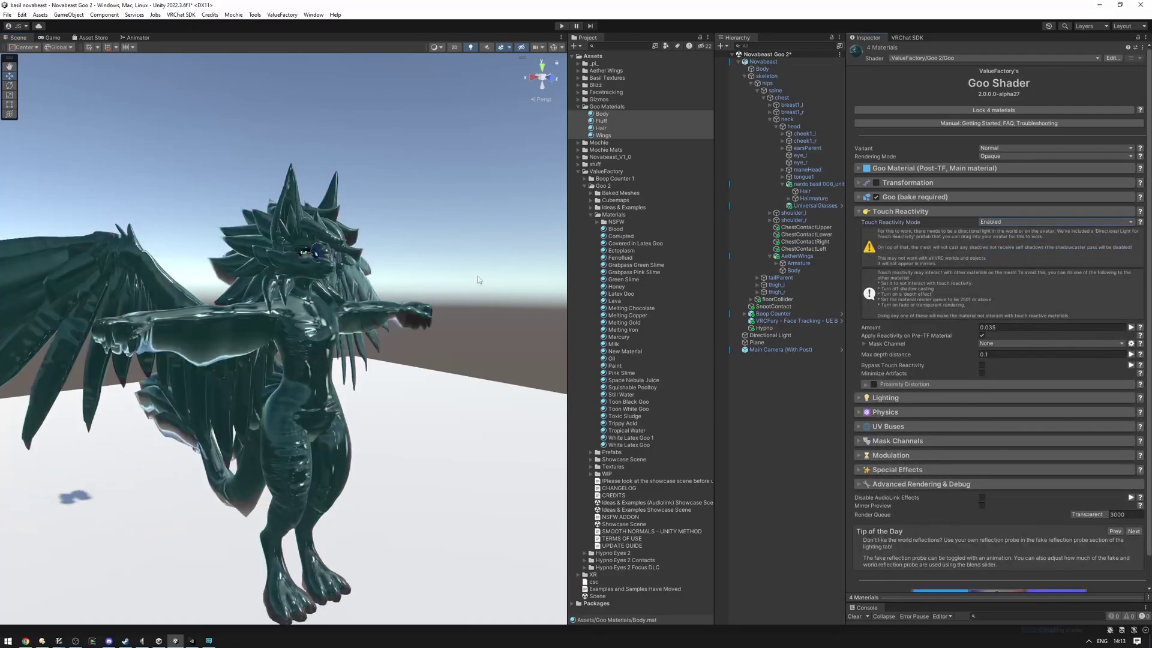
- Fly the Scene view around the avatar's face, then select the floor plane
{"action": "key", "text": "s"}
{"action": "mouse_move", "coordinate": [478, 276]}
{"action": "right_mouse_down"}
{"action": "mouse_move", "coordinate": [484, 245]}
{"action": "mouse_move", "coordinate": [492, 269]}
{"action": "mouse_move", "coordinate": [535, 259]}
{"action": "mouse_move", "coordinate": [496, 288]}
{"action": "mouse_move", "coordinate": [463, 292]}
{"action": "right_mouse_up"}
{"action": "key", "text": "w"}
{"action": "key", "text": "a"}
{"action": "key", "text": "w"}
{"action": "key", "text": "s"}
{"action": "key", "text": "w"}
{"action": "scroll", "coordinate": [462, 293], "scroll_direction": "down", "scroll_amount": 10}
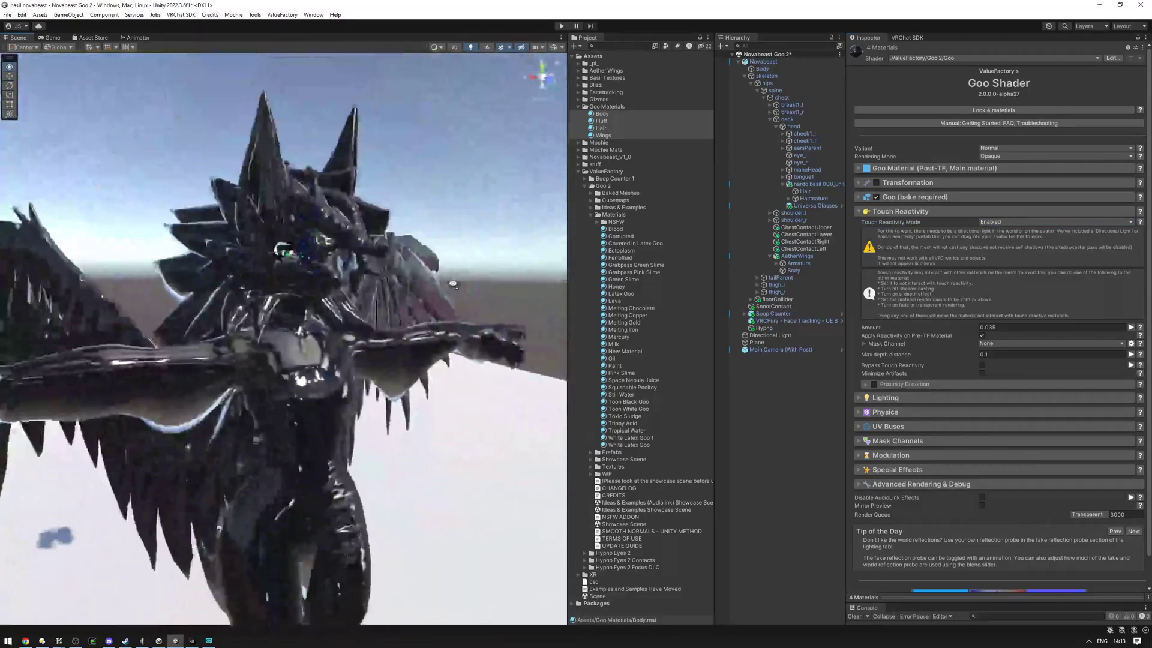
{"action": "left_click", "coordinate": [359, 381]}
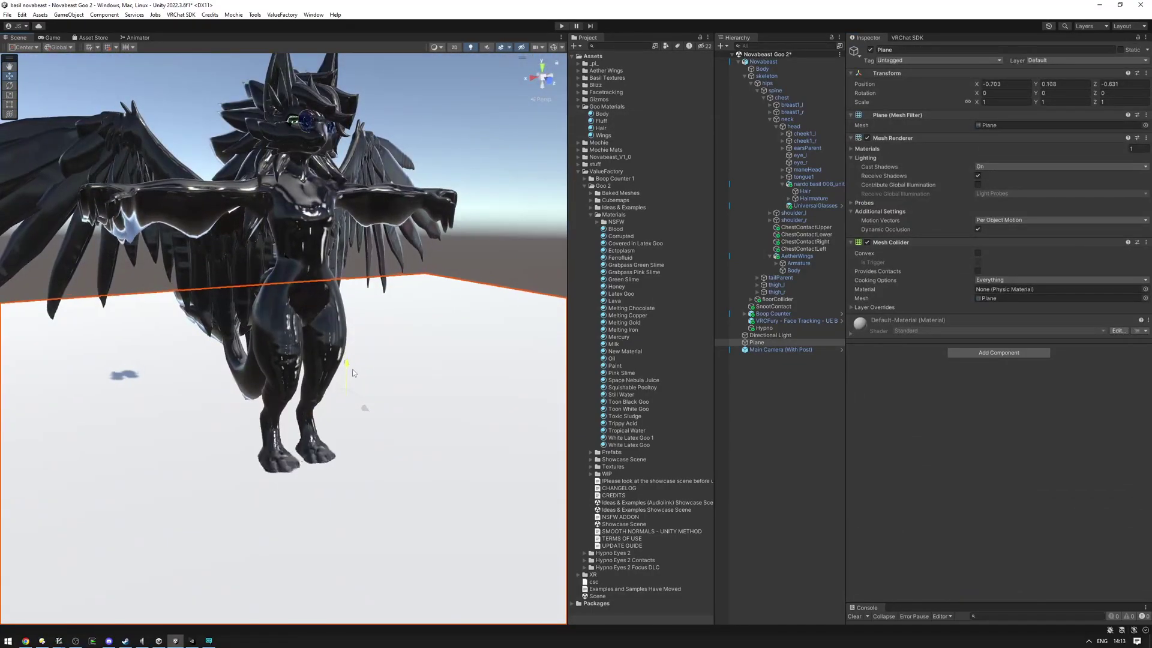
- Reselect the Body material, read the Goo shader manual, and fly the view around the eye
{"action": "right_click_drag", "start_coordinate": [369, 367], "coordinate": [378, 346]}
{"action": "left_click", "coordinate": [450, 144]}
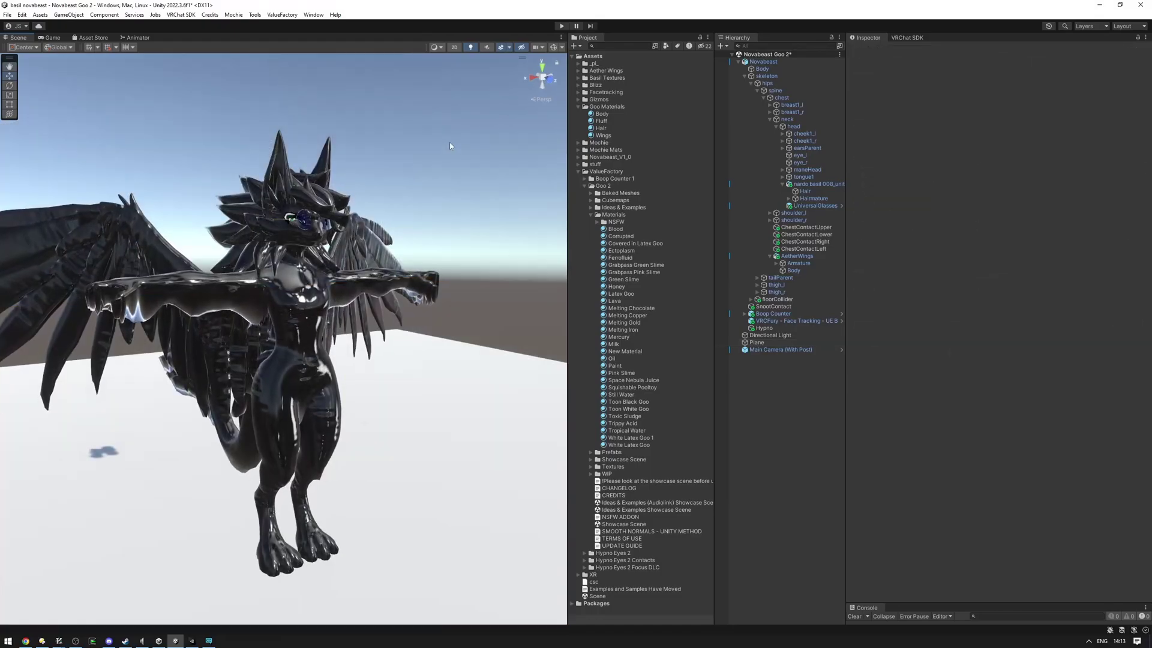
{"action": "left_click", "coordinate": [602, 114]}
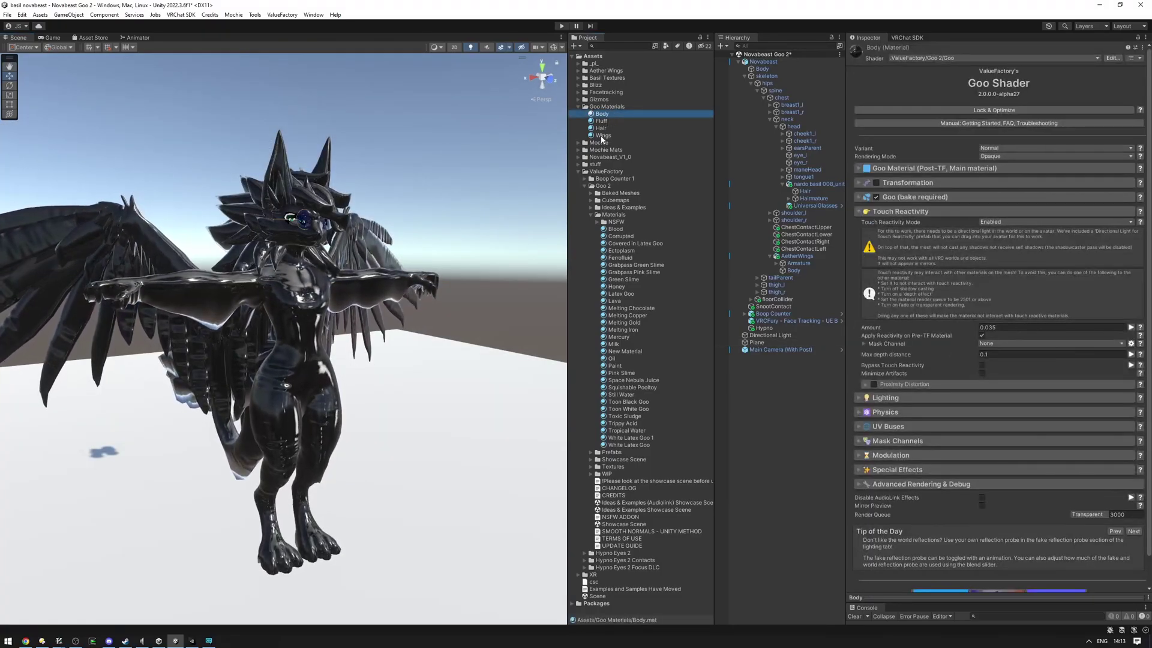
{"action": "right_click", "coordinate": [551, 125]}
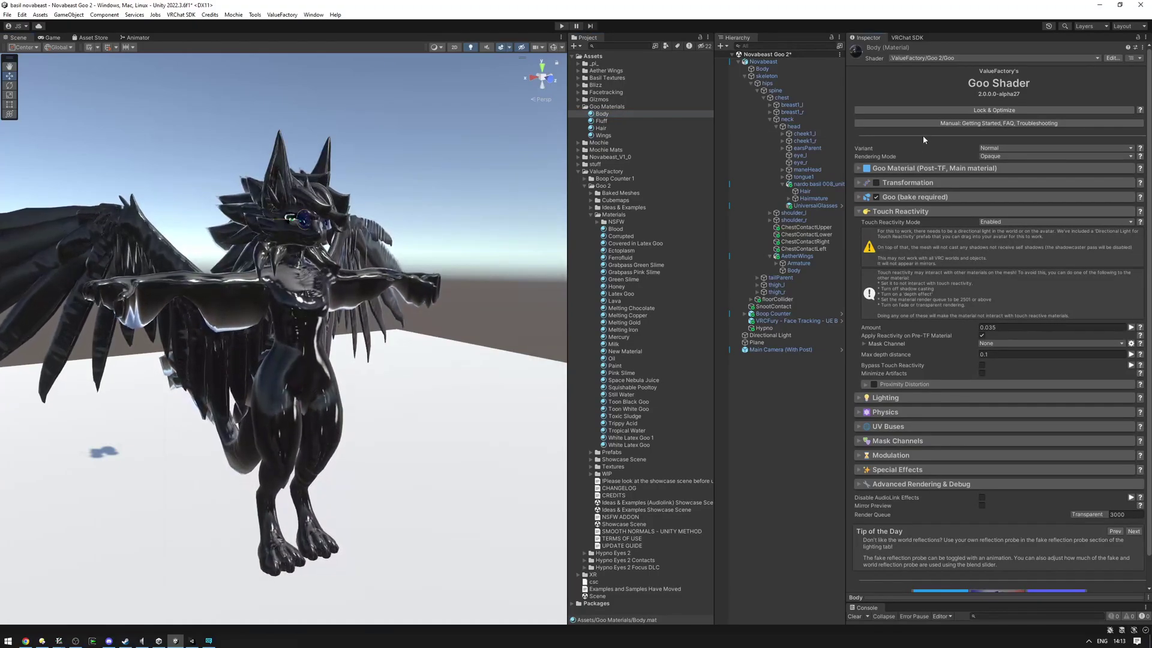
{"action": "left_click", "coordinate": [935, 123]}
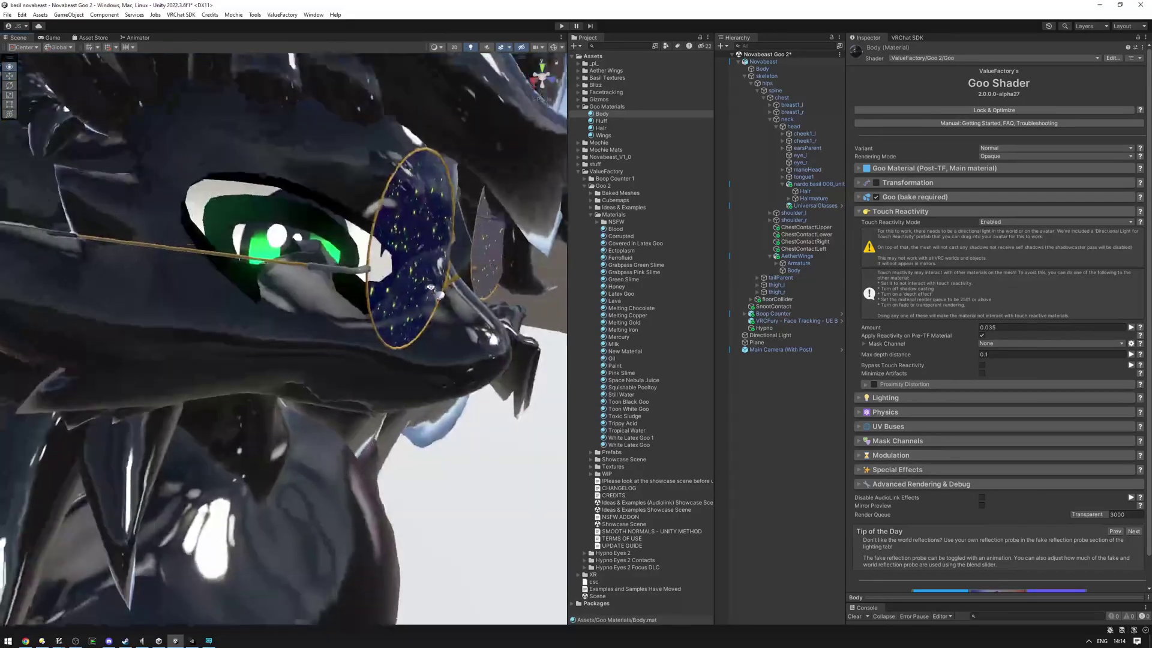
{"action": "right_click_drag", "start_coordinate": [480, 270], "coordinate": [459, 308]}
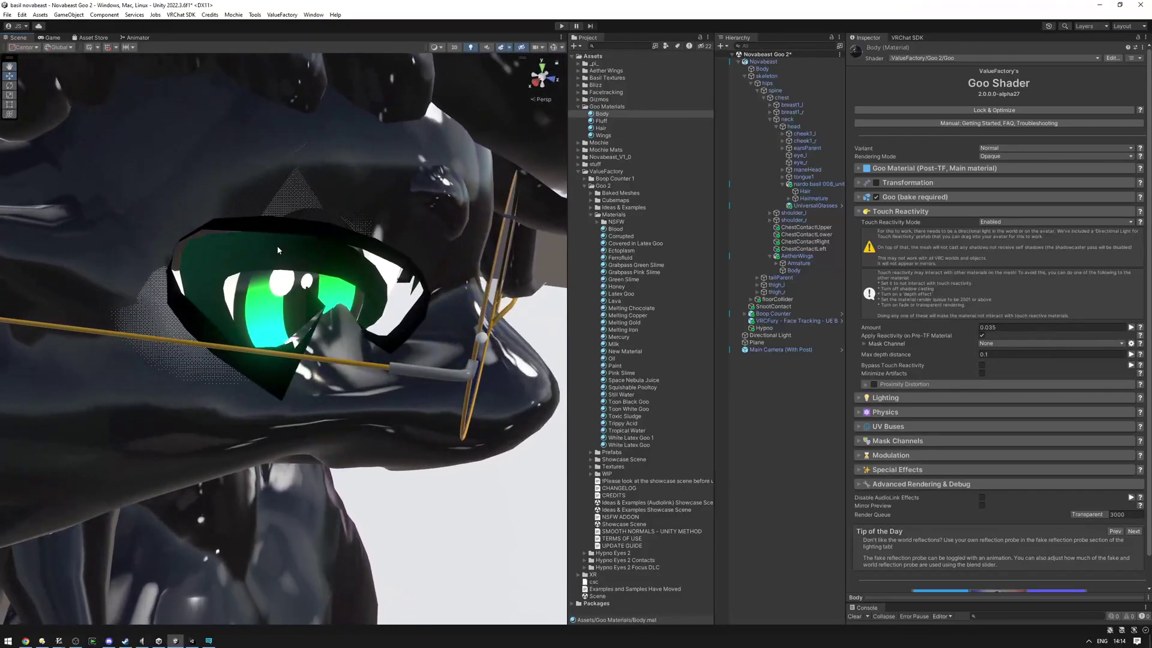
{"action": "right_click_drag", "start_coordinate": [352, 317], "coordinate": [264, 258]}
- Set the Touch Reactivity Mask Channel for Body, Fluff and Hair to Capsule Mask / Mask 1
{"action": "left_click", "coordinate": [1020, 343]}
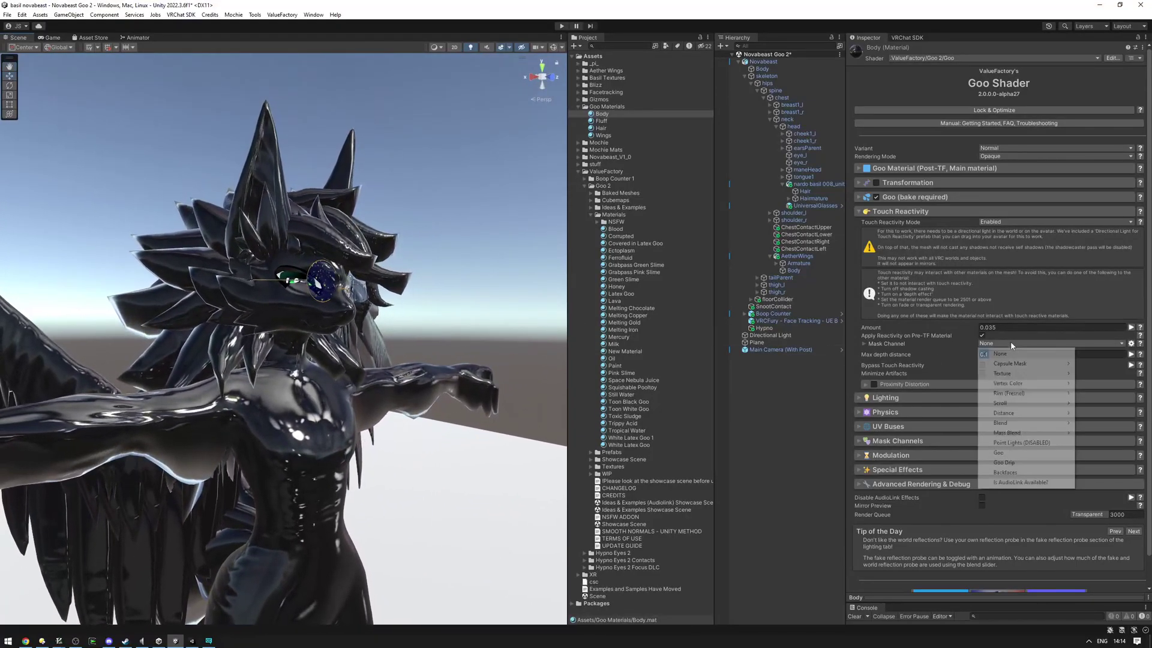
{"action": "left_click", "coordinate": [611, 117]}
{"action": "left_click", "coordinate": [602, 120], "text": "shift"}
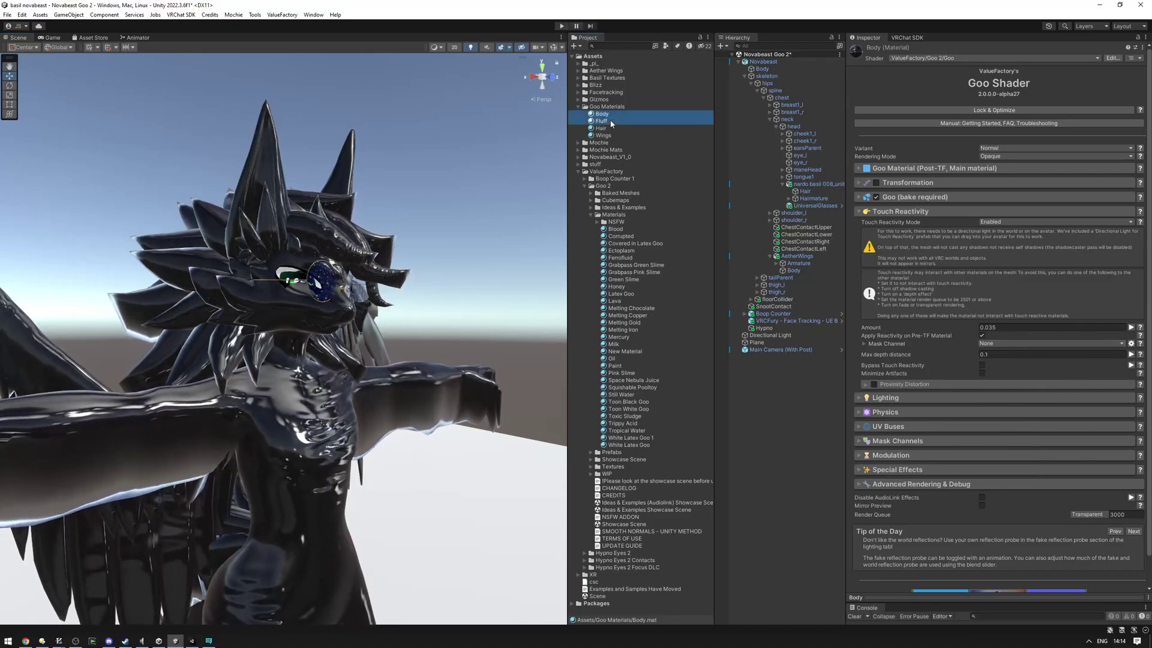
{"action": "left_click", "coordinate": [989, 344]}
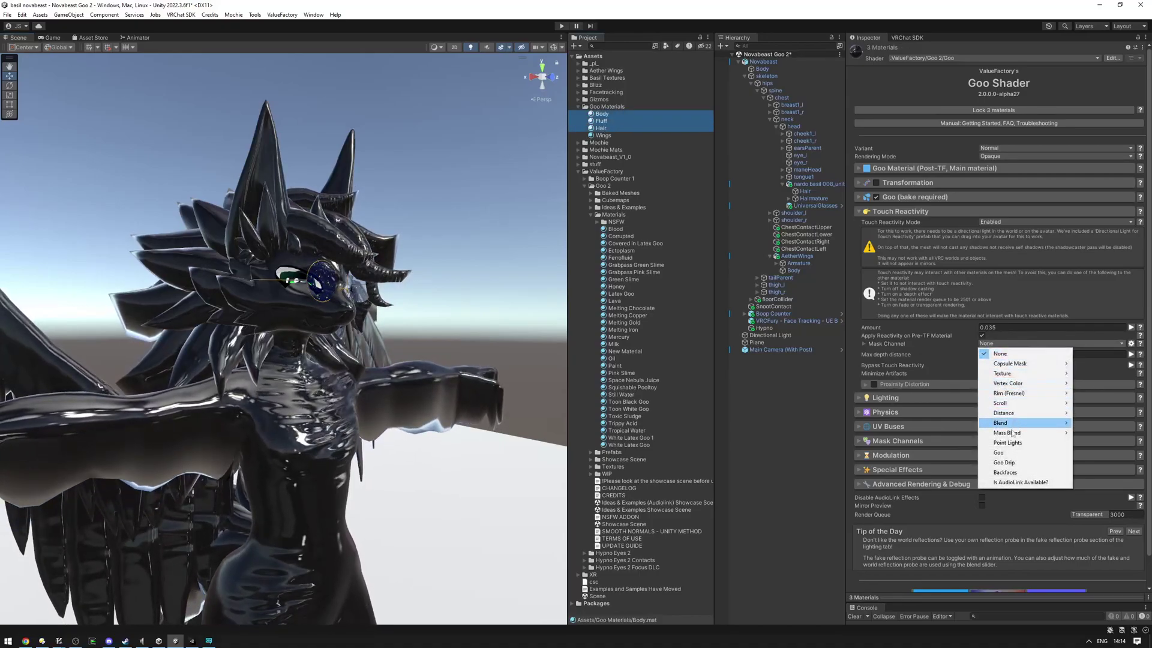
{"action": "mouse_move", "coordinate": [1034, 368]}
{"action": "left_click", "coordinate": [1089, 363]}
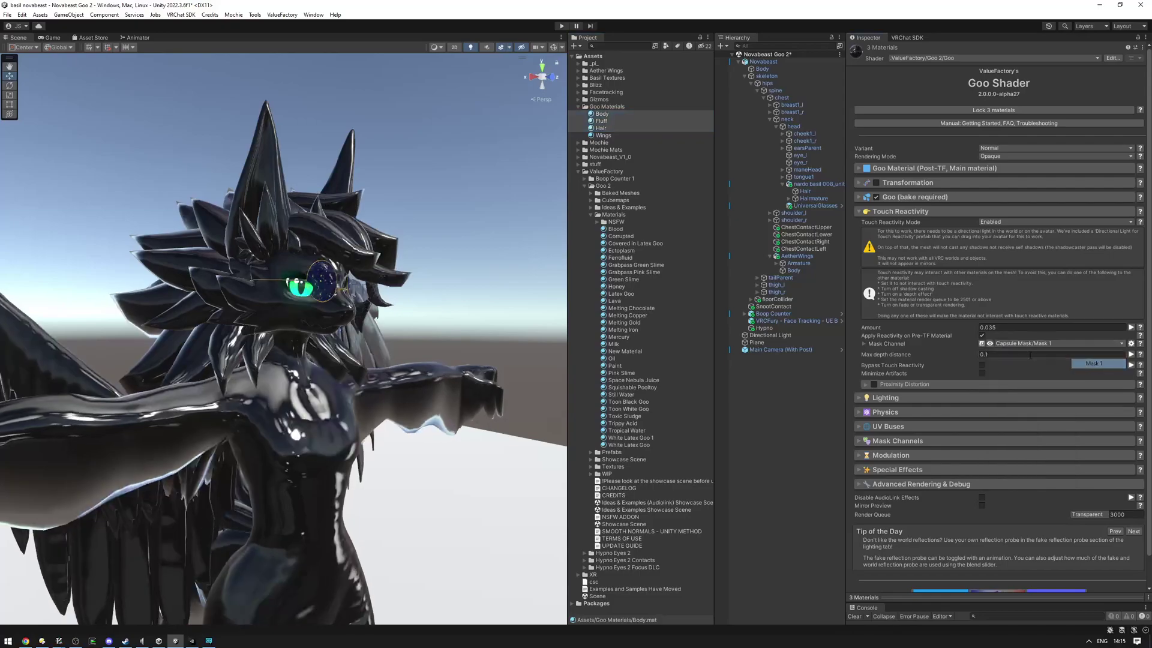
- Deselect the materials and fly the view to a head-on upper-body shot
{"action": "left_click", "coordinate": [442, 294]}
{"action": "mouse_move", "coordinate": [414, 296]}
{"action": "right_mouse_down"}
{"action": "mouse_move", "coordinate": [441, 294]}
{"action": "mouse_move", "coordinate": [414, 336]}
{"action": "mouse_move", "coordinate": [423, 295]}
{"action": "mouse_move", "coordinate": [261, 289]}
{"action": "mouse_move", "coordinate": [393, 291]}
{"action": "mouse_move", "coordinate": [400, 310]}
{"action": "right_mouse_up"}
{"action": "key", "text": "w"}
{"action": "key", "text": "s"}
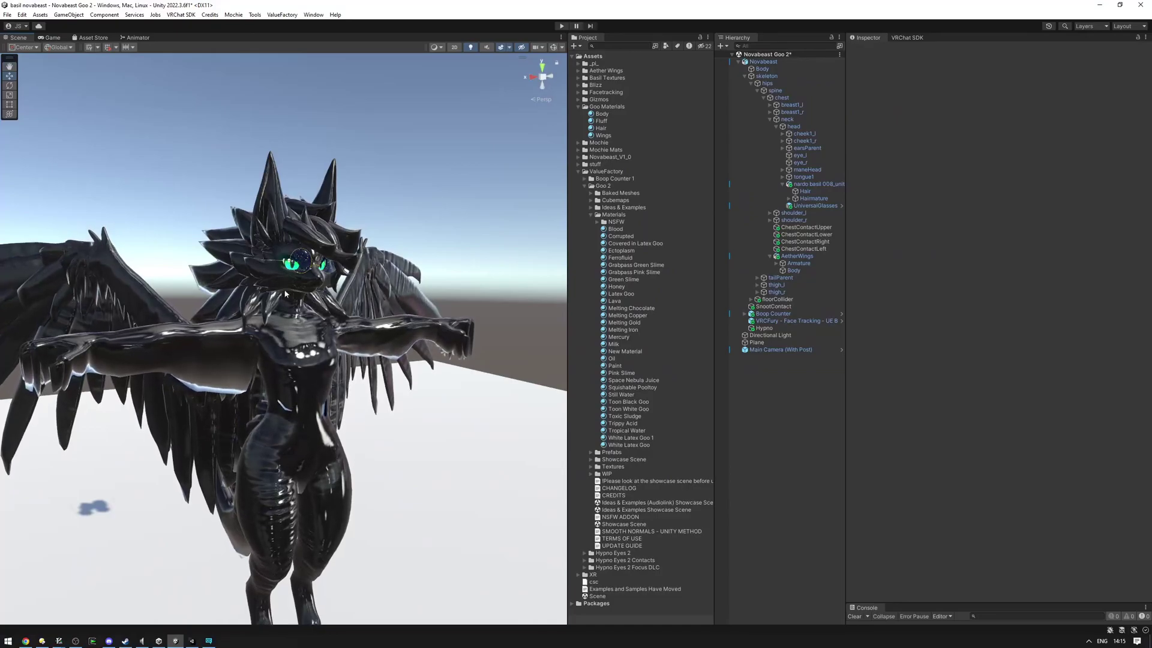
- Fly the Scene view toward the dragon avatar and partly back to inspect it
{"action": "right_click_drag", "start_coordinate": [319, 310], "coordinate": [319, 309]}
{"action": "key", "text": "w"}
{"action": "key", "text": "w"}
{"action": "right_click_drag", "start_coordinate": [317, 302], "coordinate": [317, 303]}
{"action": "key", "text": "s"}
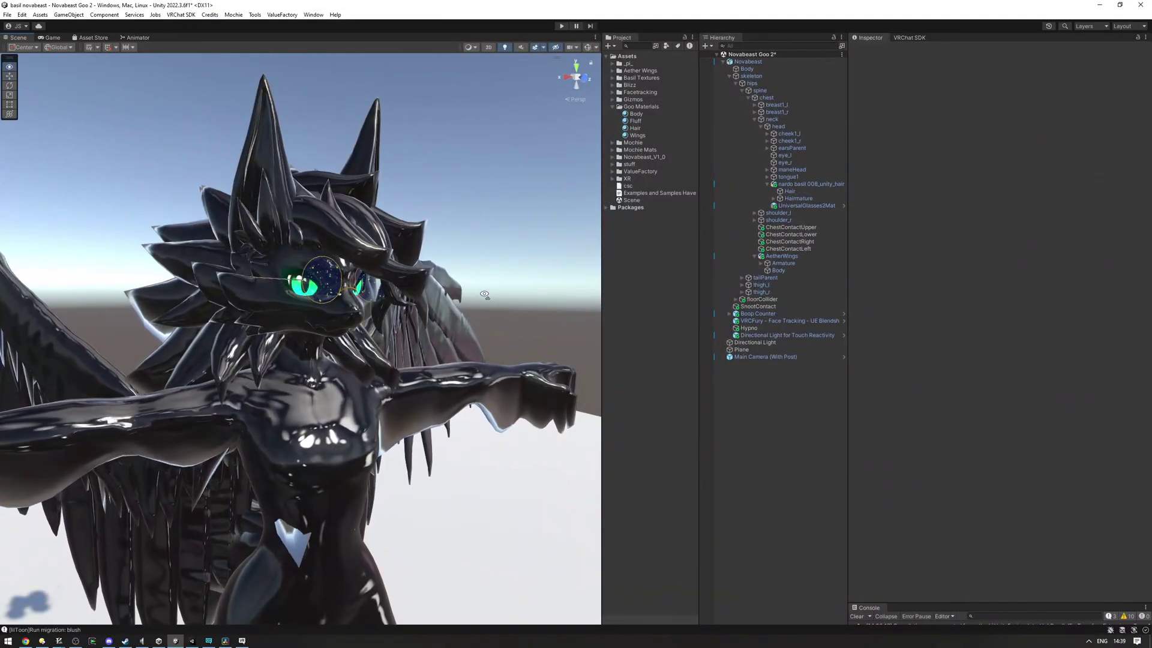
- Select the Body mesh and scroll its Inspector to the five materials, including blush 1 and lensMat 1
{"action": "right_click_drag", "start_coordinate": [484, 294], "coordinate": [500, 216]}
{"action": "key", "text": "w"}
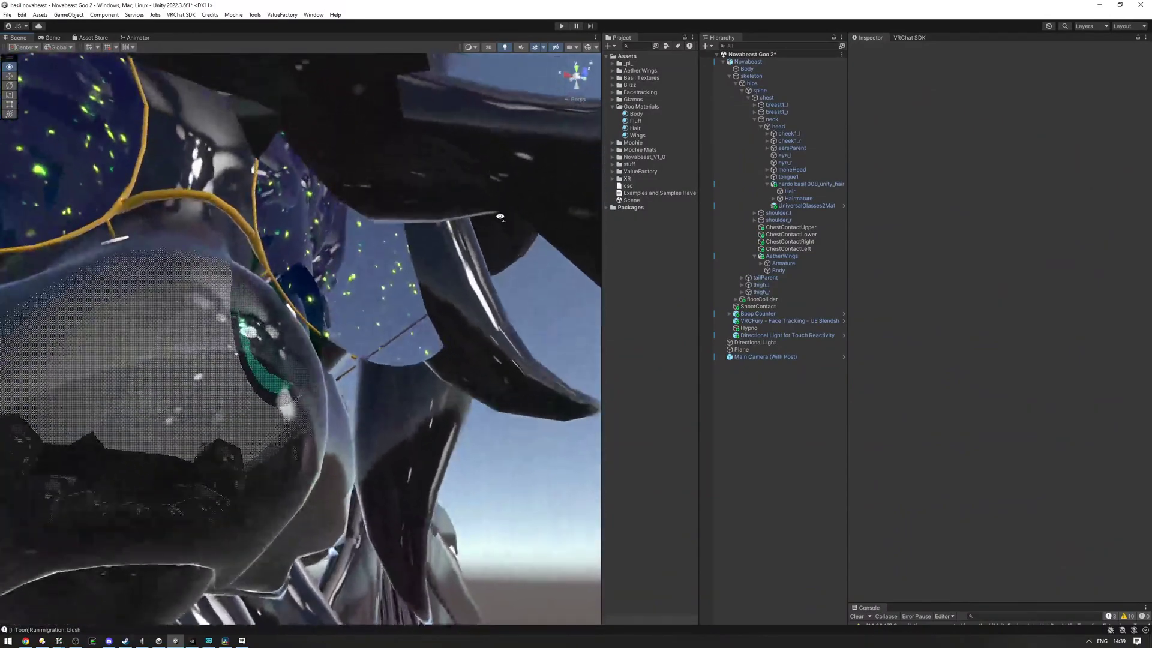
{"action": "right_click_drag", "start_coordinate": [375, 242], "coordinate": [392, 308]}
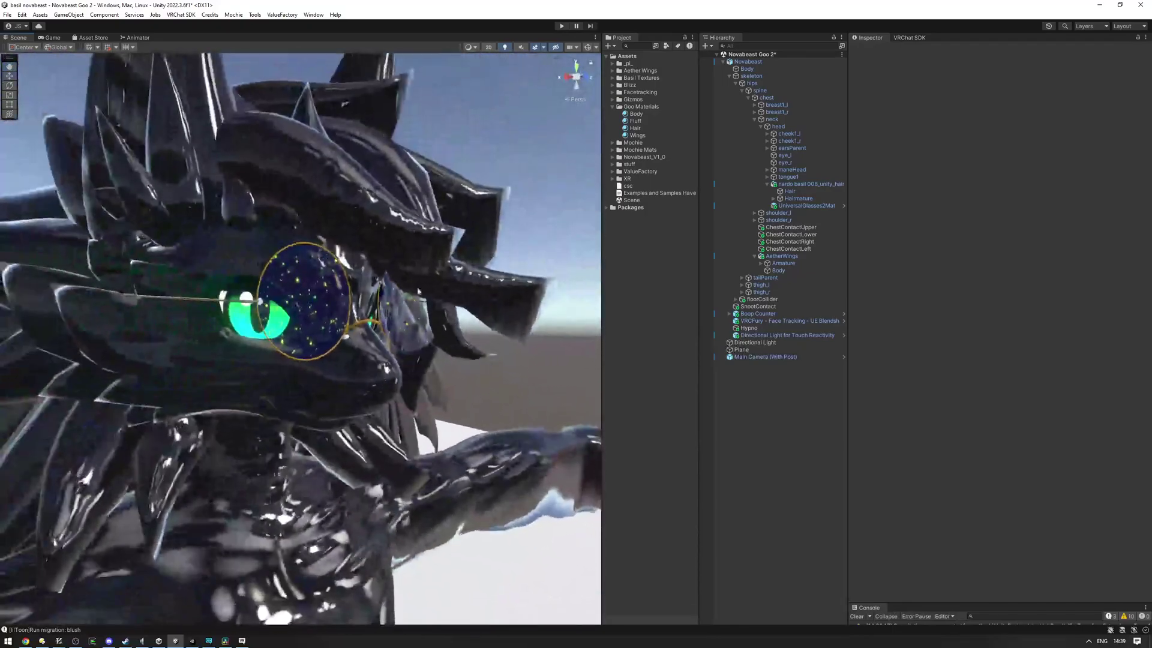
{"action": "left_click", "coordinate": [747, 69]}
{"action": "scroll", "coordinate": [853, 347], "scroll_direction": "down", "scroll_amount": 5}
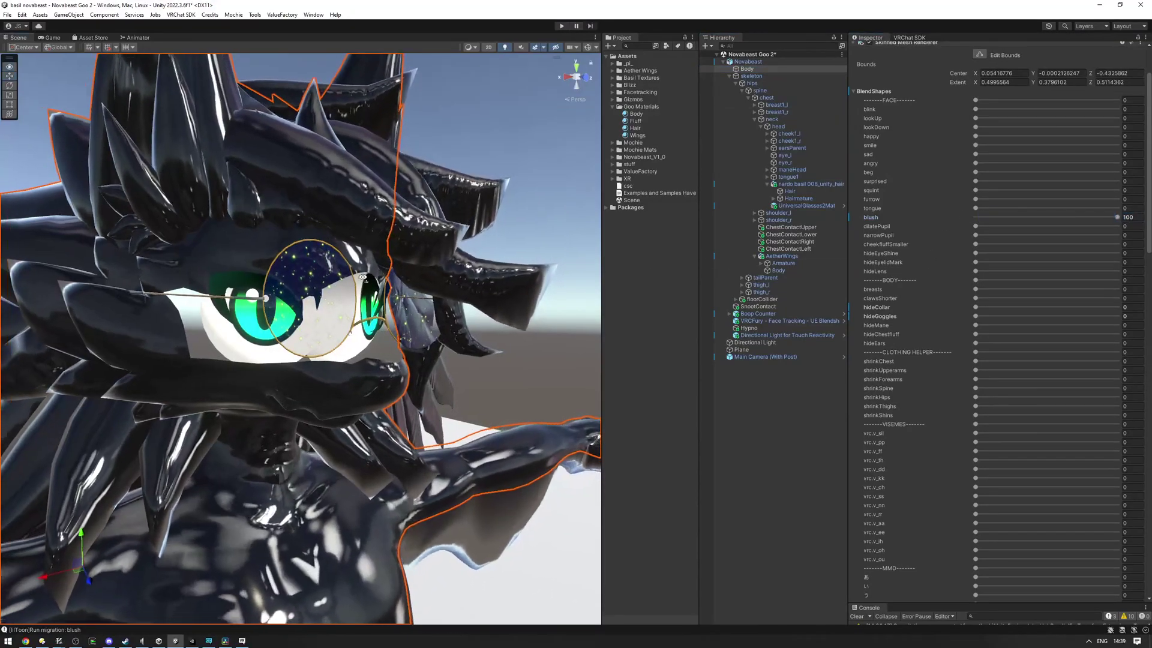
{"action": "right_click_drag", "start_coordinate": [337, 280], "coordinate": [363, 265]}
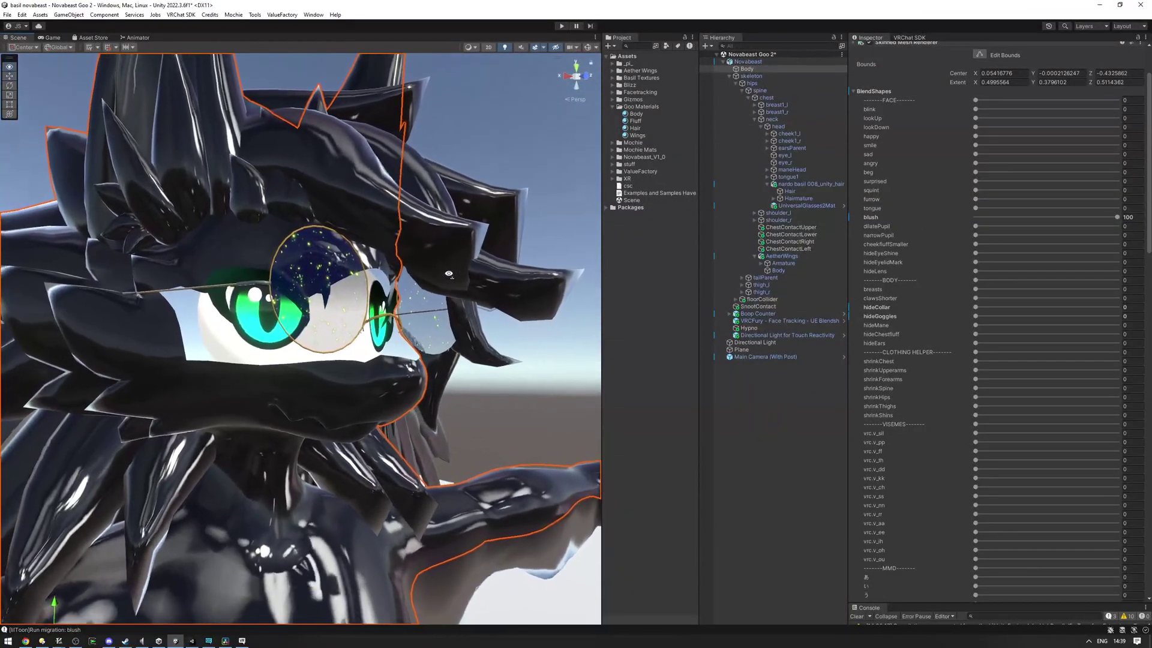
{"action": "scroll", "coordinate": [968, 274], "scroll_direction": "down", "scroll_amount": 5}
{"action": "scroll", "coordinate": [970, 282], "scroll_direction": "down", "scroll_amount": 15}
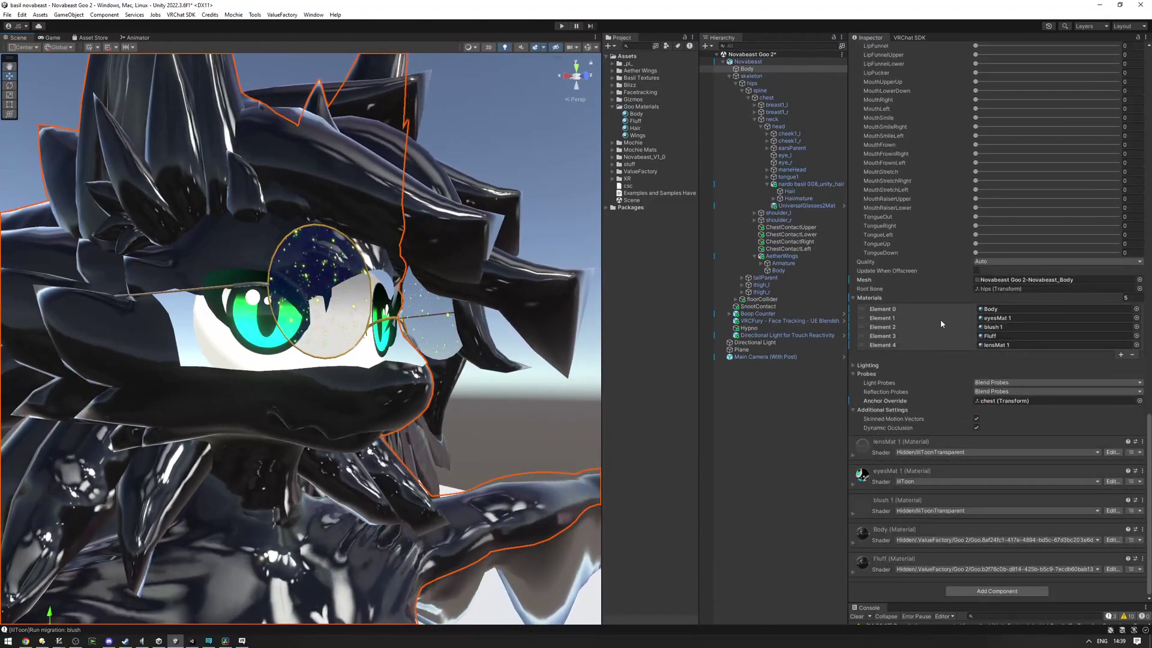
- Locate the blush 1 material asset and inspect its settings
{"action": "left_click", "coordinate": [999, 329]}
{"action": "left_click", "coordinate": [638, 158]}
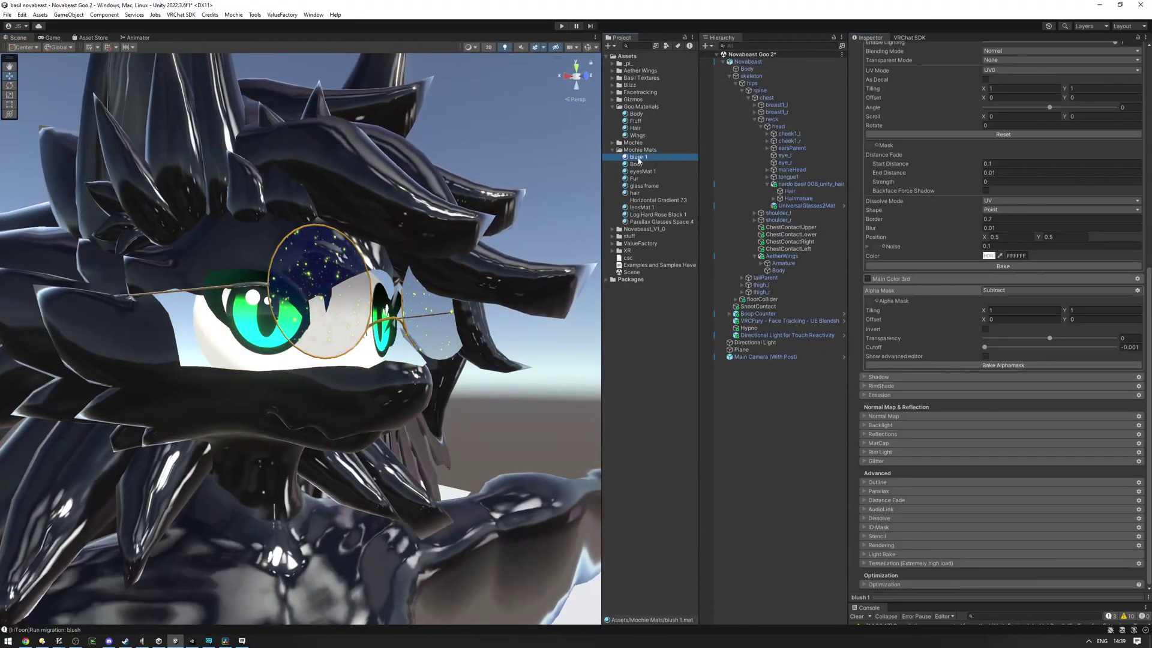
{"action": "scroll", "coordinate": [924, 318], "scroll_direction": "up", "scroll_amount": 6}
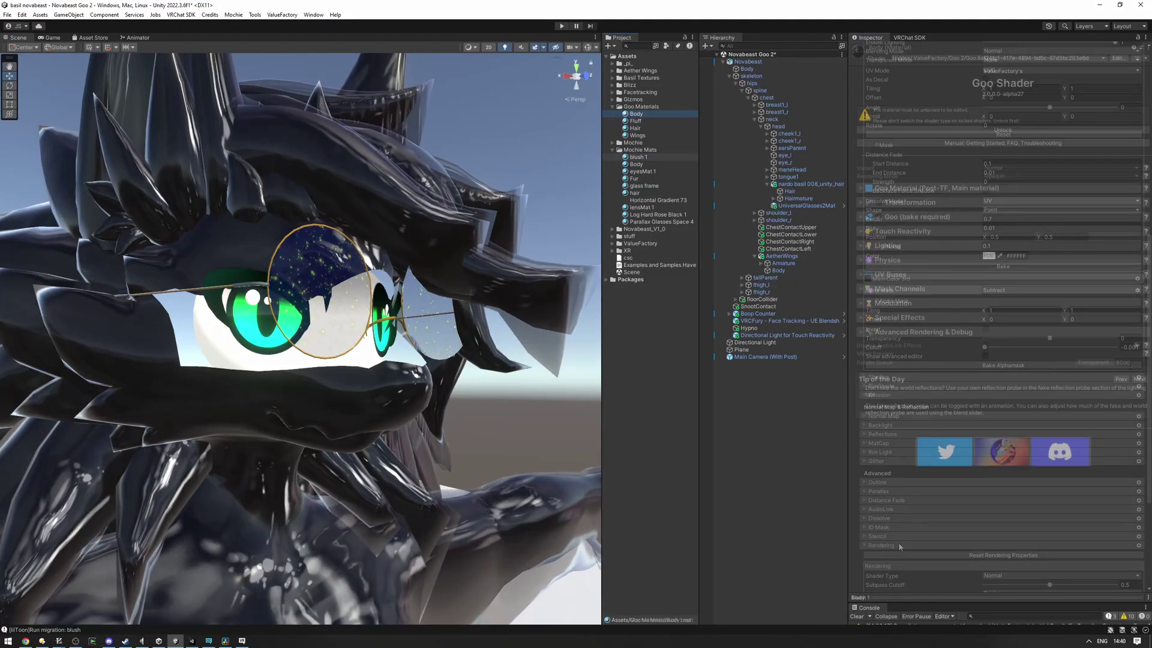
{"action": "scroll", "coordinate": [905, 536], "scroll_direction": "down", "scroll_amount": 6}
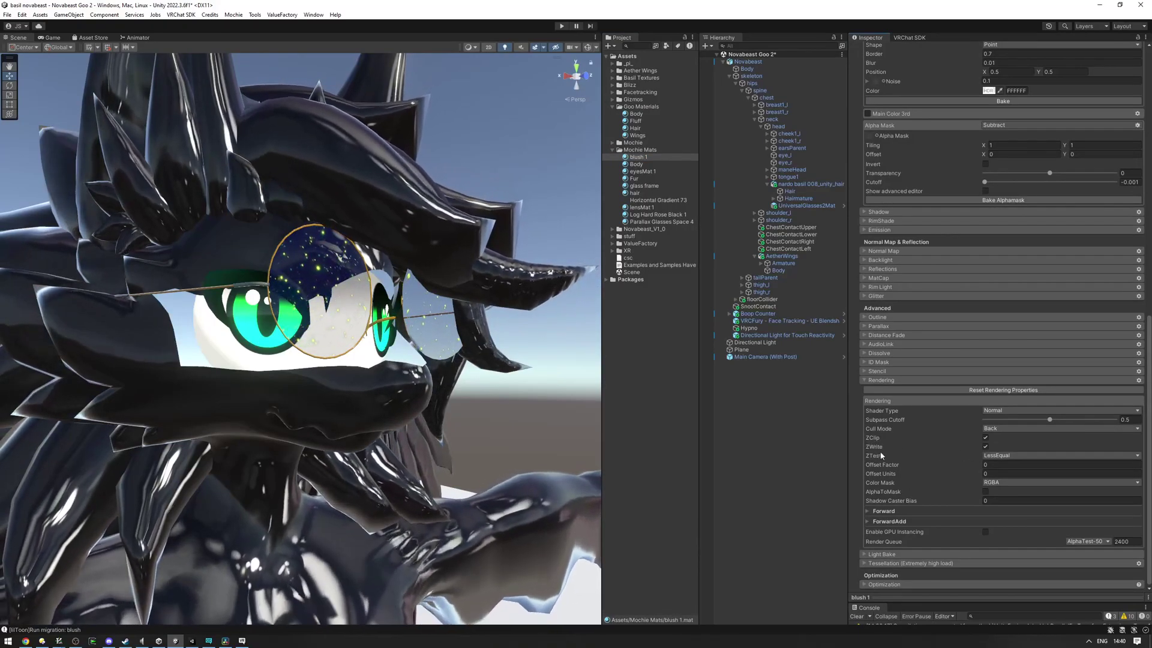
- Show the Body Goo material's Advanced Rendering & Debug > Depth Buffer settings
{"action": "left_click", "coordinate": [637, 114]}
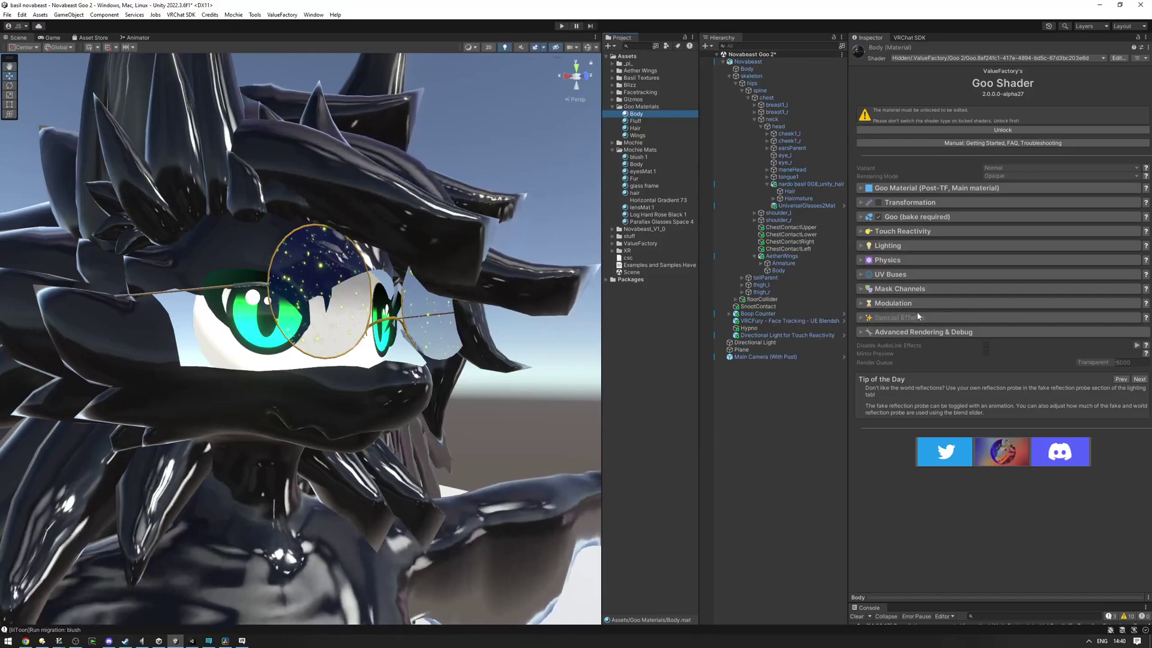
{"action": "left_click", "coordinate": [909, 332]}
{"action": "left_click", "coordinate": [896, 363]}
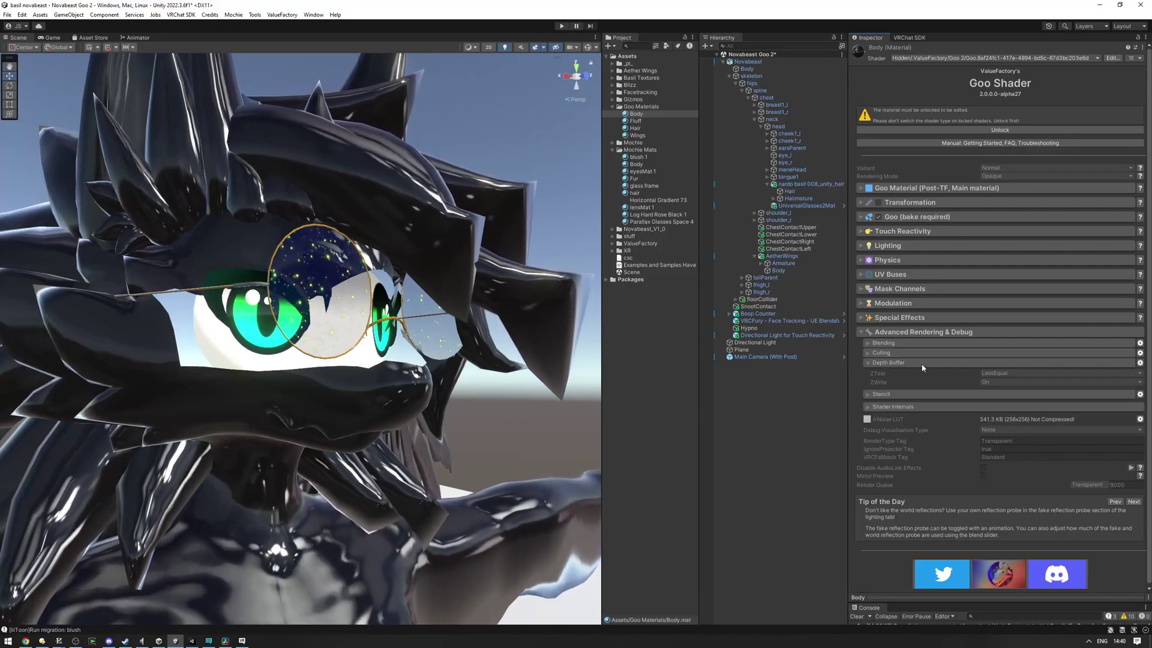
{"action": "mouse_move", "coordinate": [397, 306]}
{"action": "right_mouse_down"}
{"action": "mouse_move", "coordinate": [324, 304]}
{"action": "mouse_move", "coordinate": [393, 300]}
{"action": "right_mouse_up"}
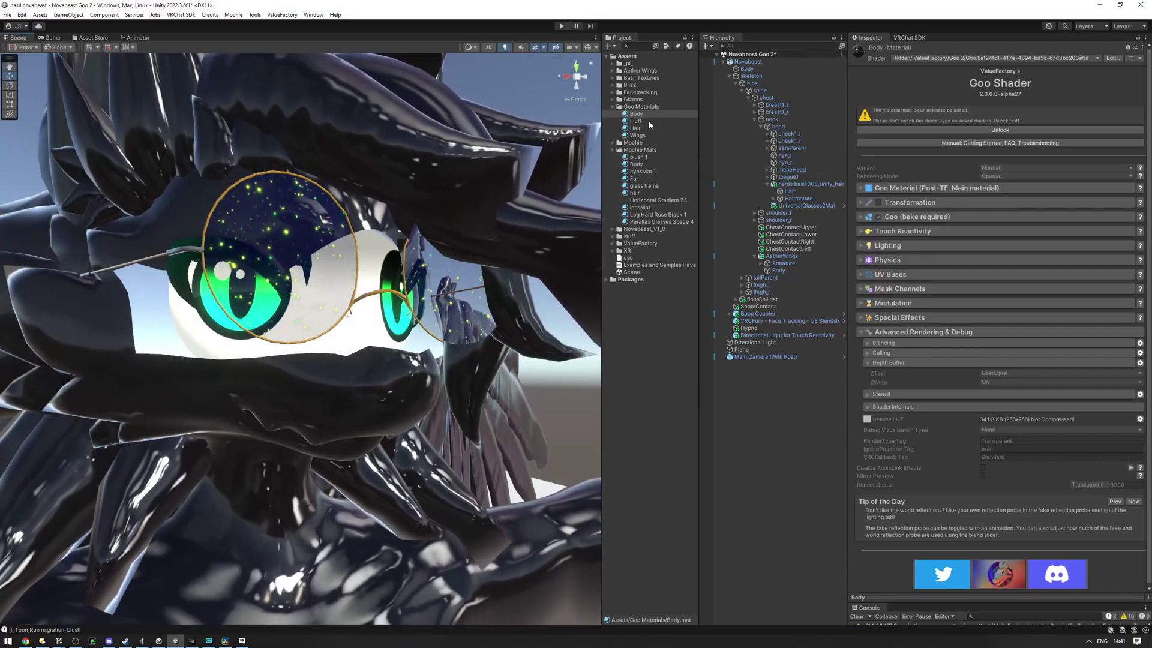
- Set the blush 1 material's render queue to 3005
{"action": "left_click", "coordinate": [640, 158]}
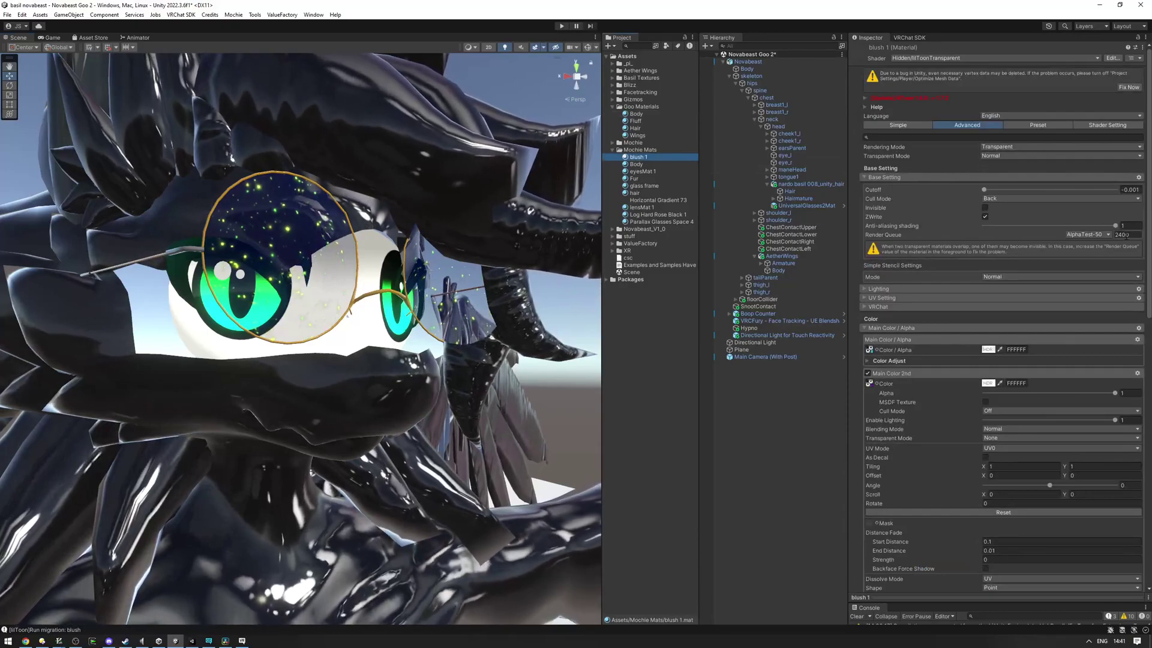
{"action": "left_click", "coordinate": [1127, 236]}
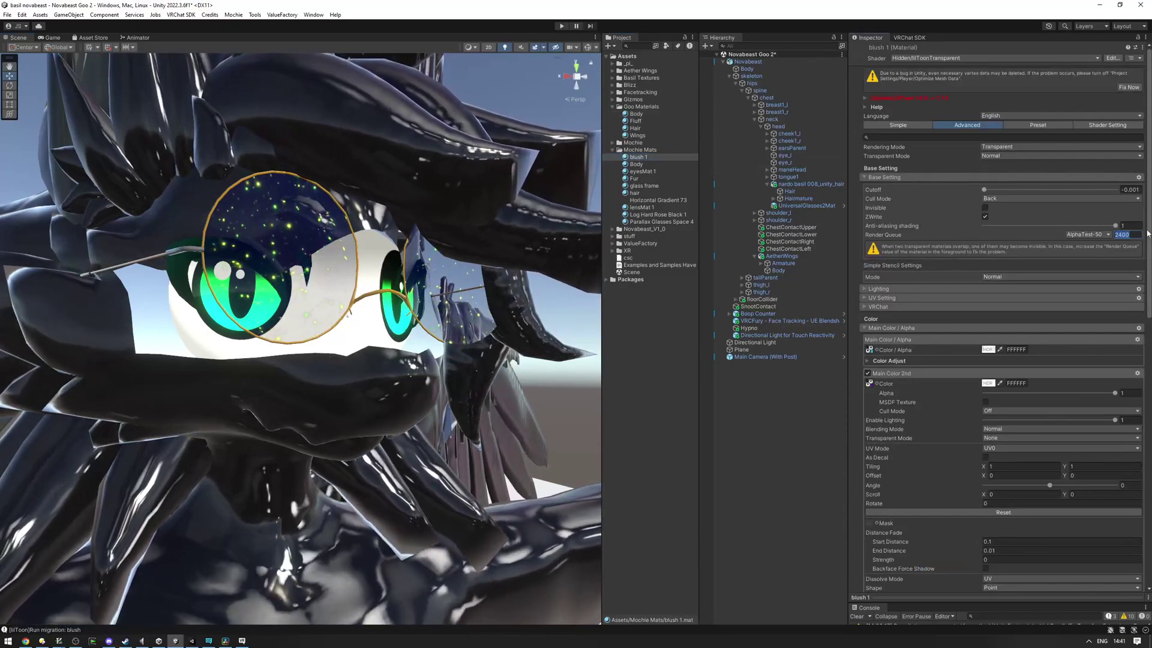
{"action": "type", "text": "300"}
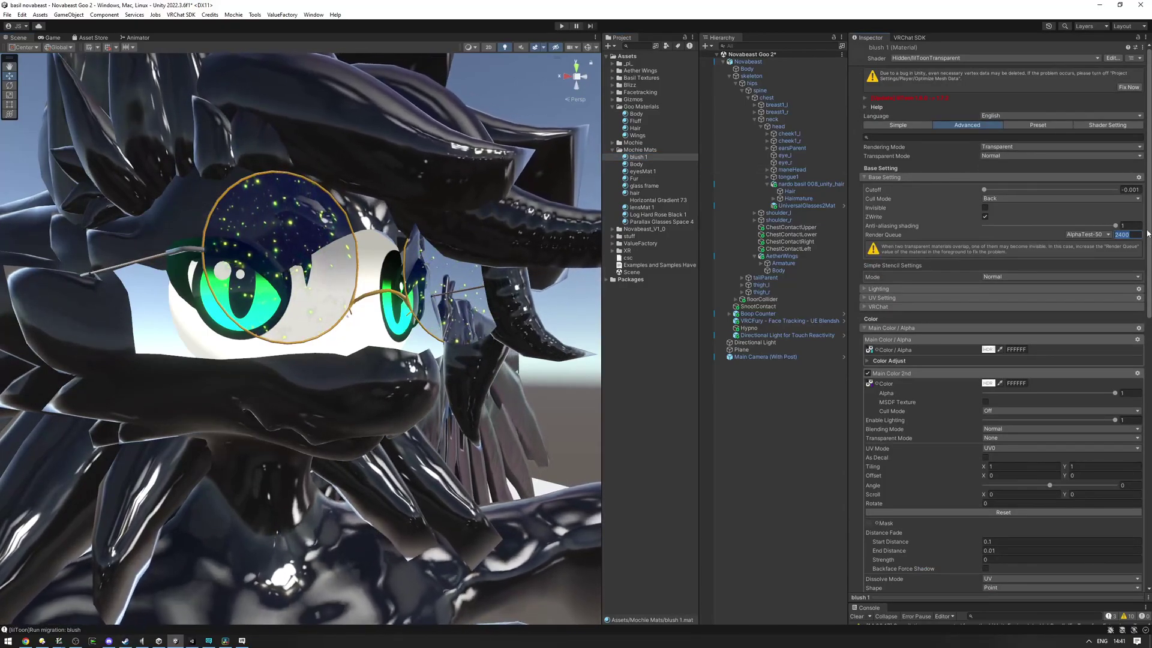
{"action": "type", "text": "5"}
{"action": "key", "text": "Return"}
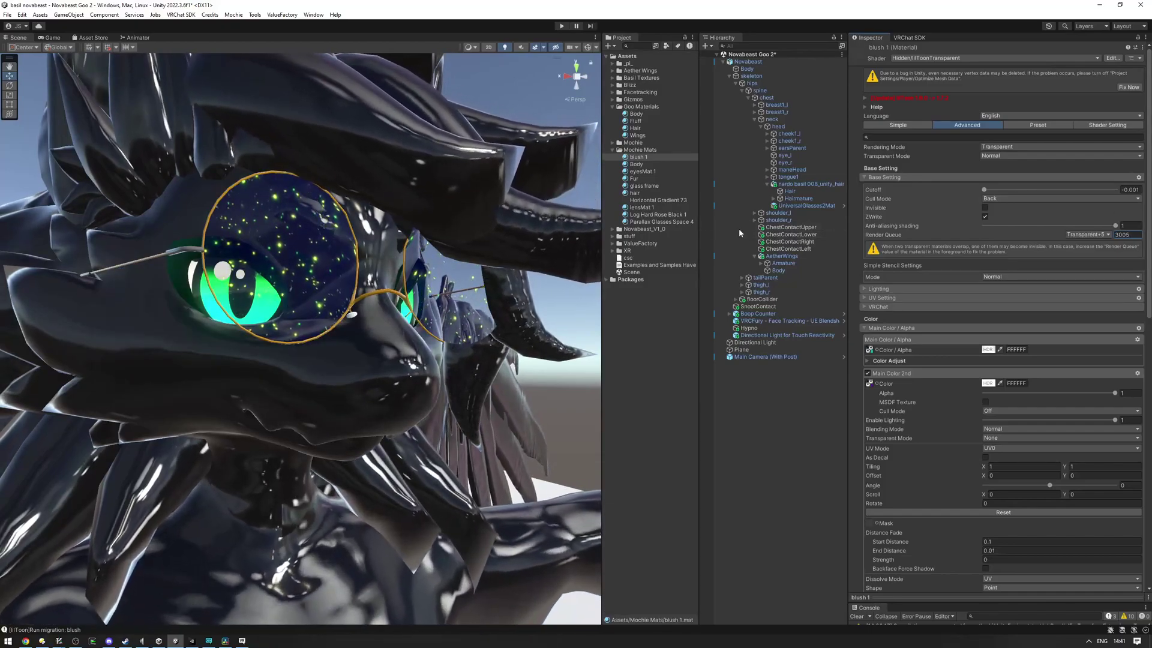
{"action": "right_click_drag", "start_coordinate": [433, 218], "coordinate": [476, 185]}
{"action": "key", "text": "w"}
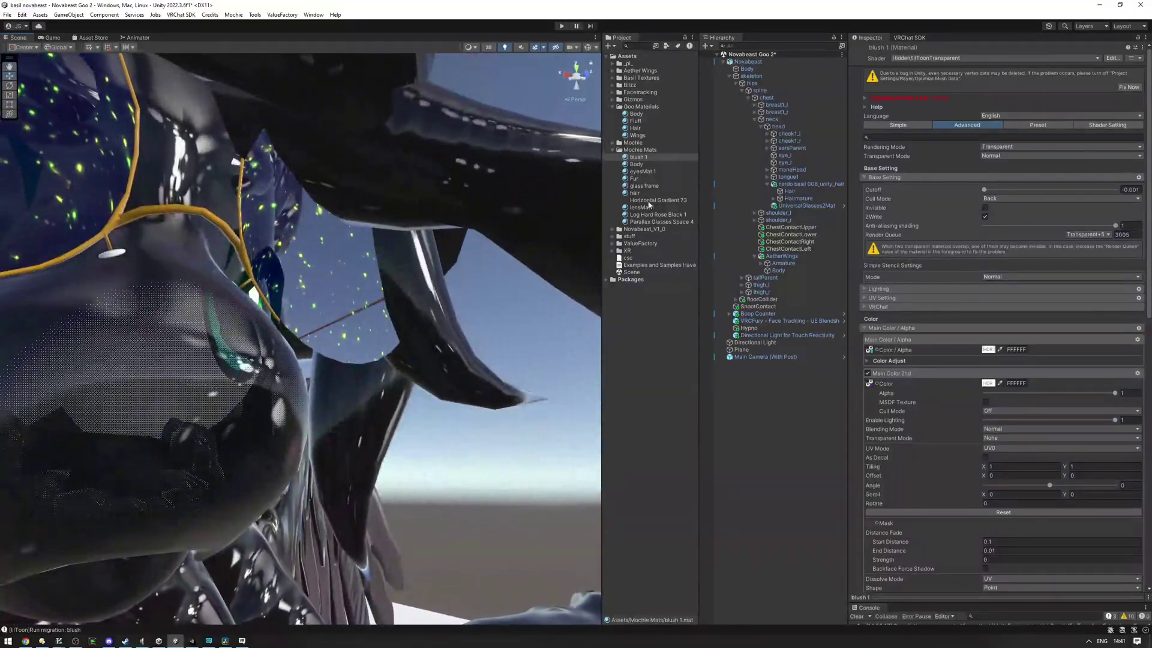
- Select the glasses and open their Parallax Glasses Space 4 lens material from Element 1
{"action": "left_click", "coordinate": [648, 117]}
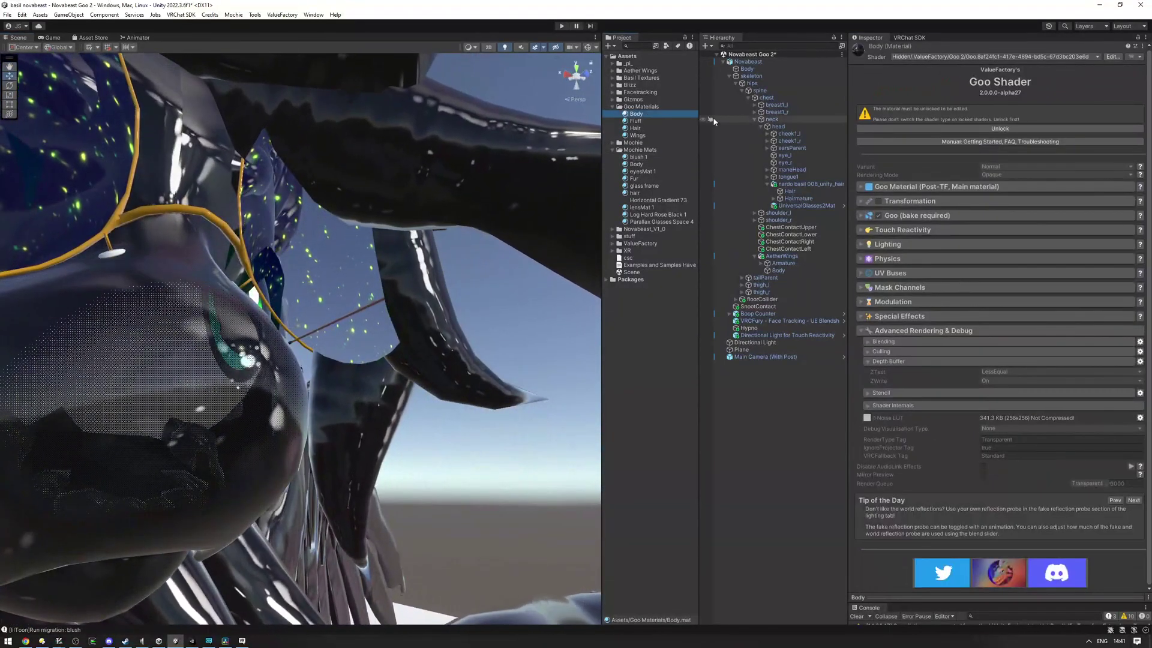
{"action": "left_click", "coordinate": [772, 68]}
{"action": "scroll", "coordinate": [934, 277], "scroll_direction": "down", "scroll_amount": 20}
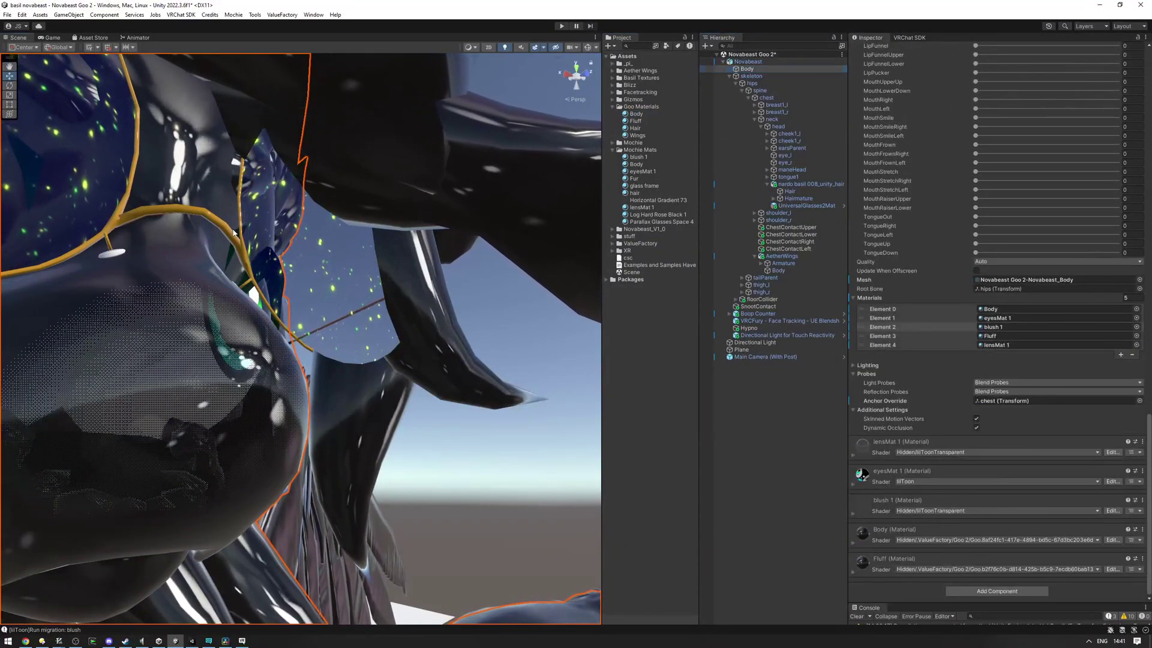
{"action": "left_click", "coordinate": [282, 327]}
{"action": "left_click", "coordinate": [282, 328]}
{"action": "scroll", "coordinate": [957, 217], "scroll_direction": "up", "scroll_amount": 4}
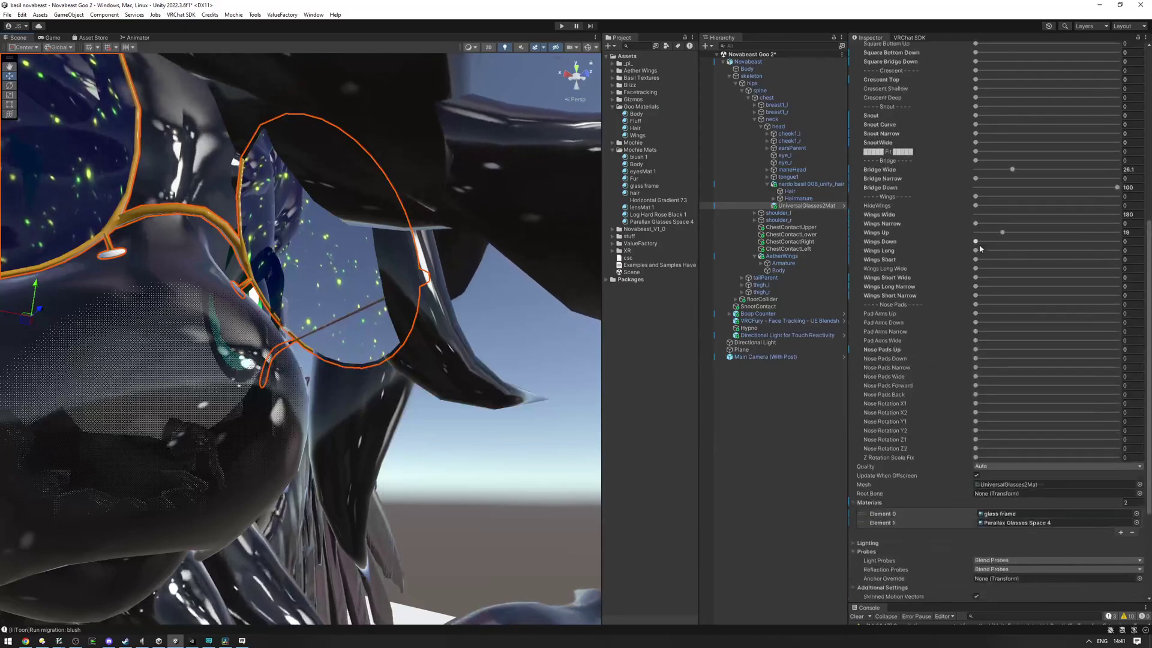
{"action": "scroll", "coordinate": [981, 252], "scroll_direction": "down", "scroll_amount": 5}
{"action": "left_click", "coordinate": [1042, 373]}
{"action": "left_click", "coordinate": [660, 222]}
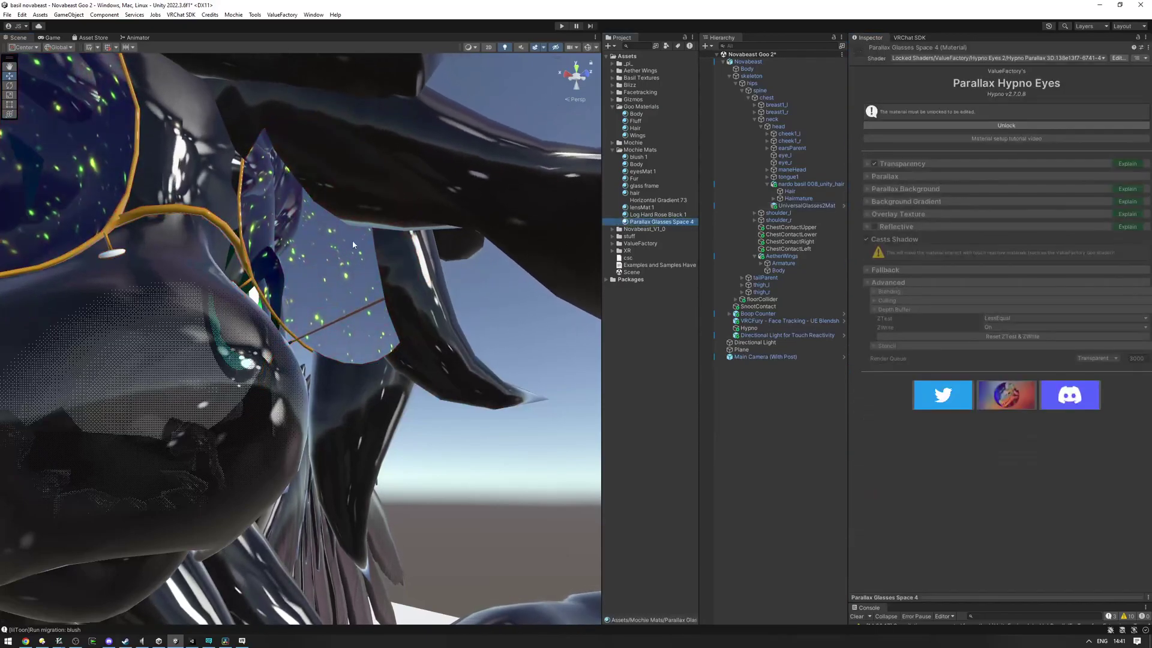
{"action": "key", "text": "s"}
{"action": "right_click_drag", "start_coordinate": [342, 180], "coordinate": [294, 181]}
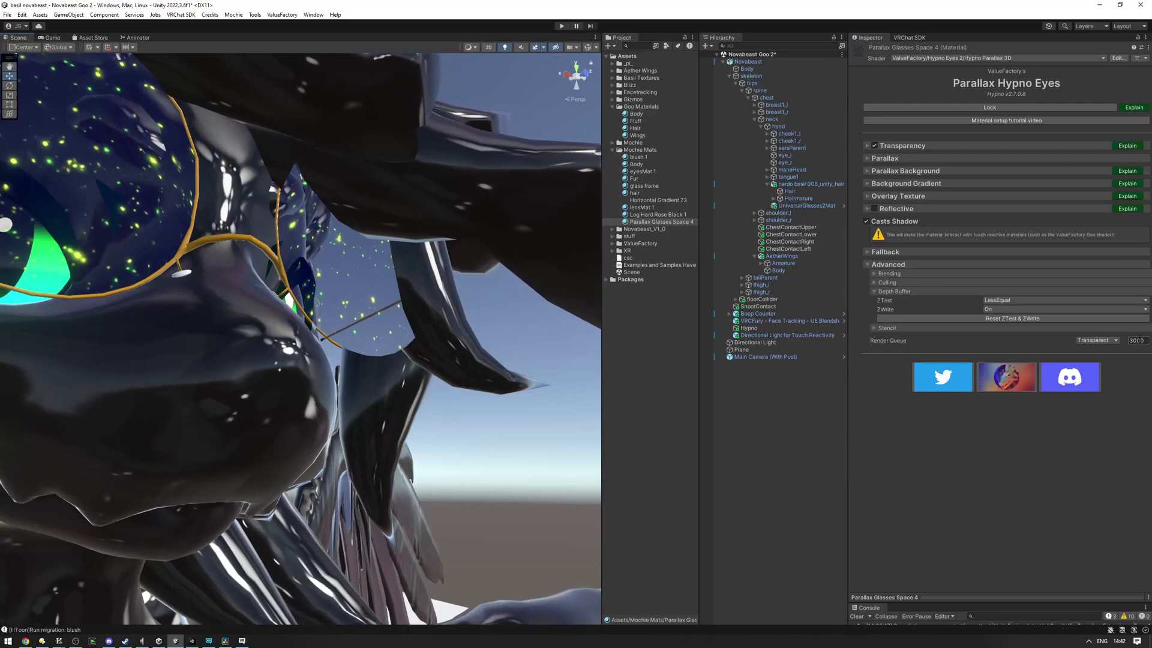
- Fly the Scene view around the head to check the lenses from several angles
{"action": "key", "text": "s"}
{"action": "right_click_drag", "start_coordinate": [445, 262], "coordinate": [391, 270]}
{"action": "key", "text": "w"}
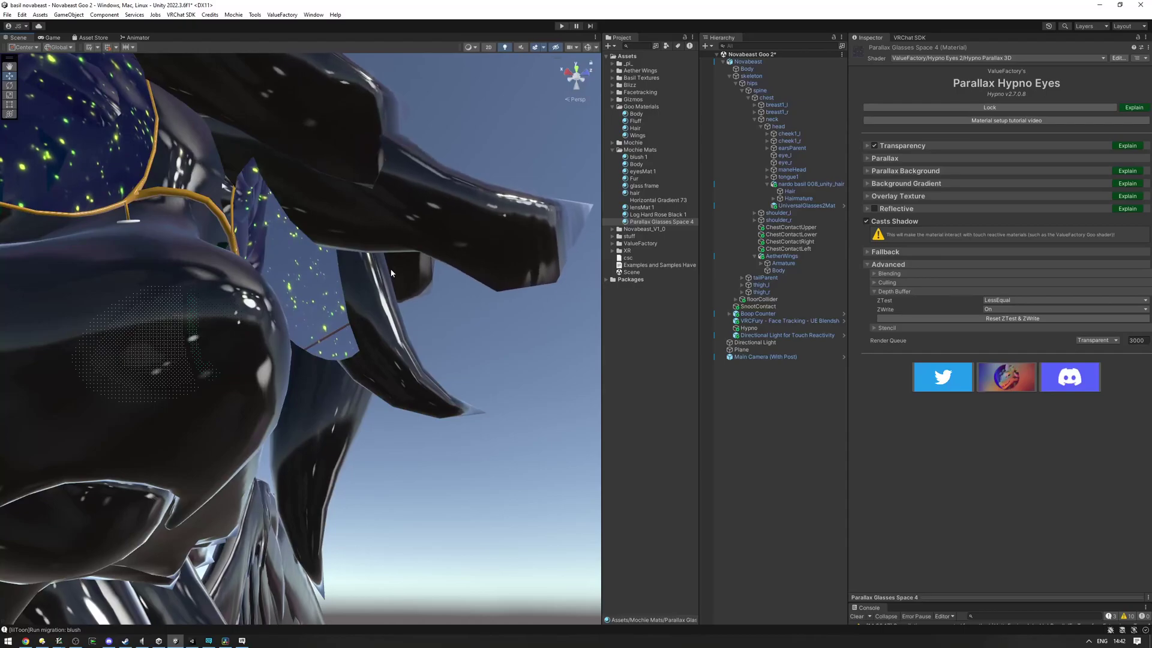
{"action": "right_click_drag", "start_coordinate": [406, 255], "coordinate": [388, 259]}
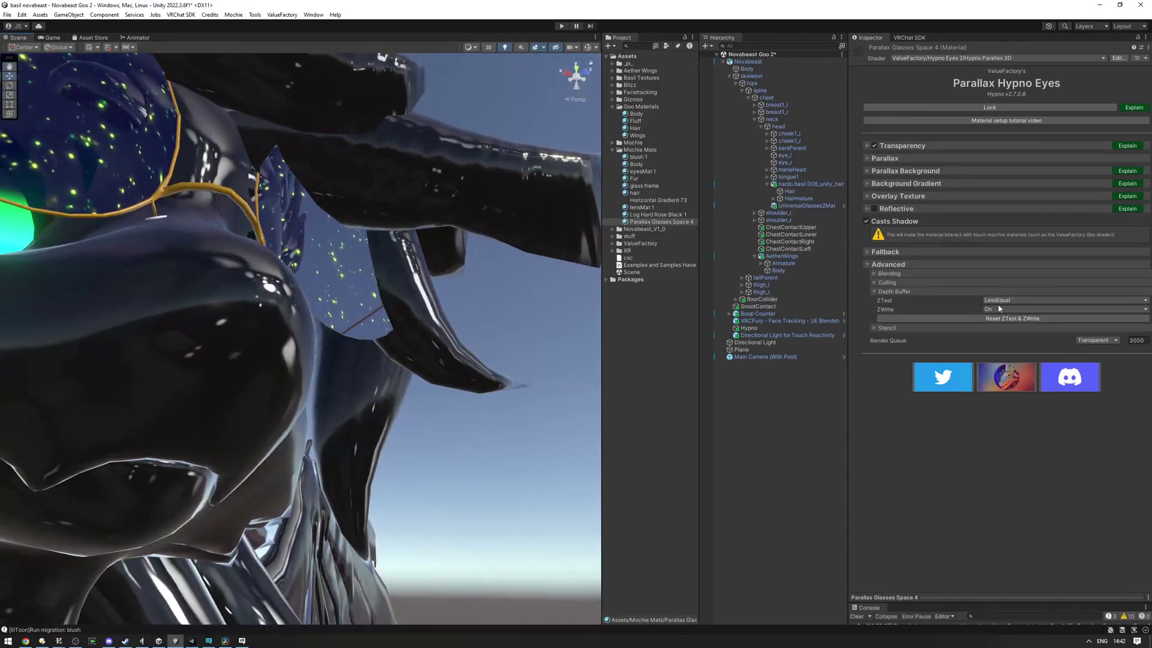
{"action": "right_click_drag", "start_coordinate": [354, 269], "coordinate": [372, 330]}
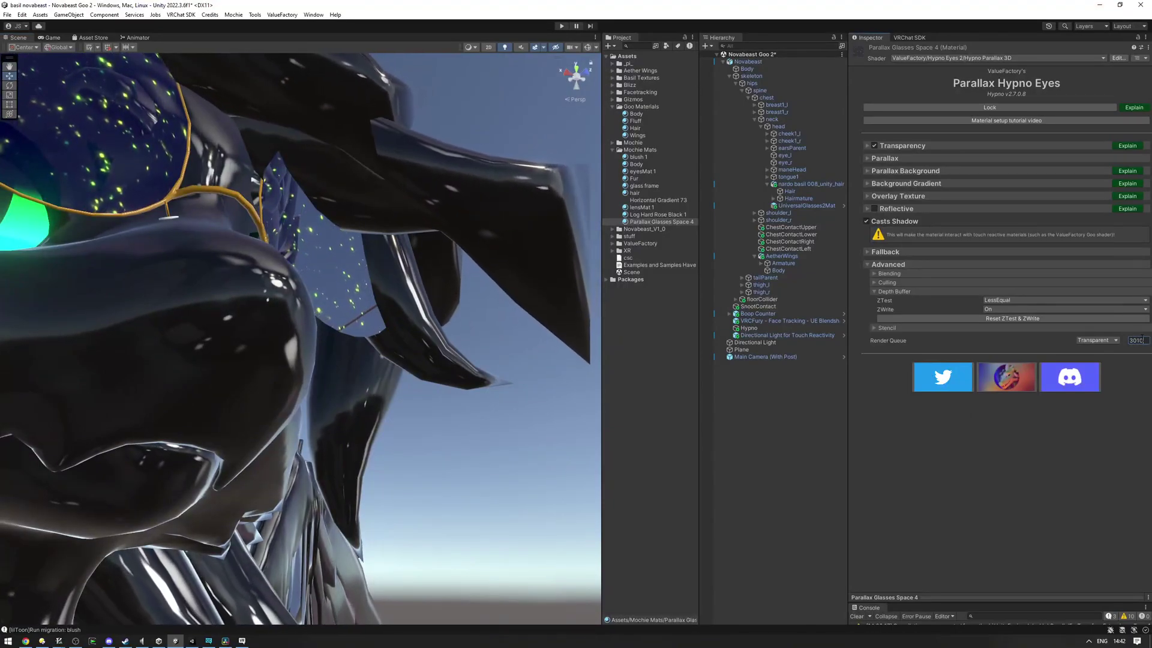
{"action": "right_click_drag", "start_coordinate": [383, 275], "coordinate": [273, 325]}
- Open the glasses' glass frame material from Element 0 and set its render queue to 3005
{"action": "left_click", "coordinate": [757, 70]}
{"action": "scroll", "coordinate": [999, 331], "scroll_direction": "down", "scroll_amount": 15}
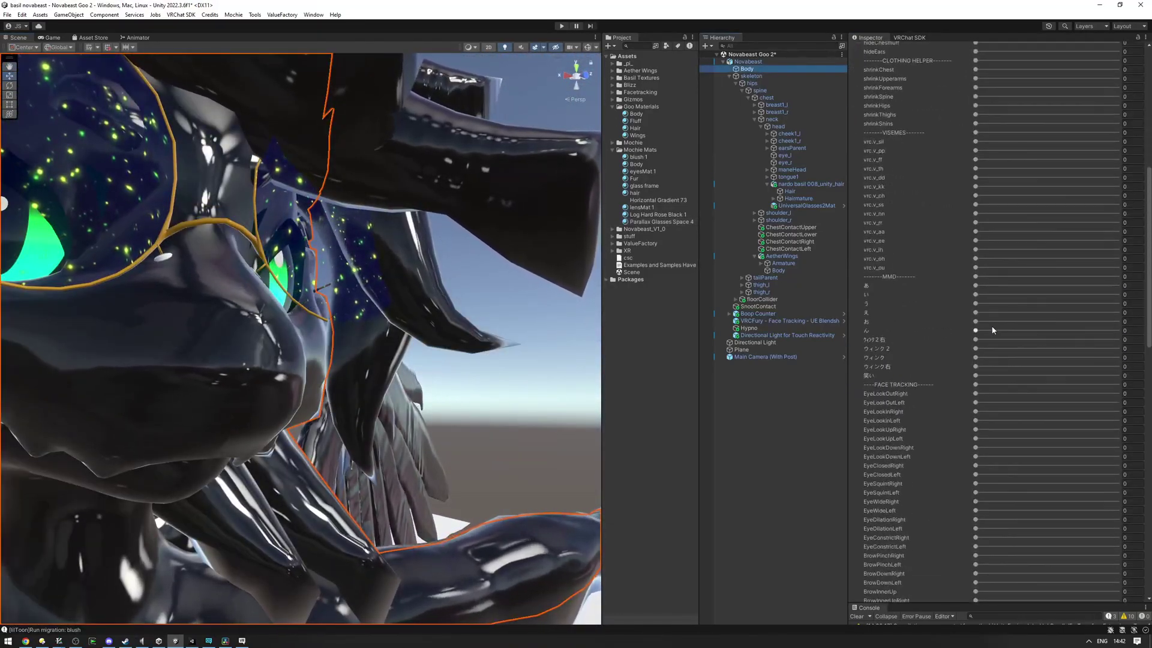
{"action": "left_click", "coordinate": [270, 273]}
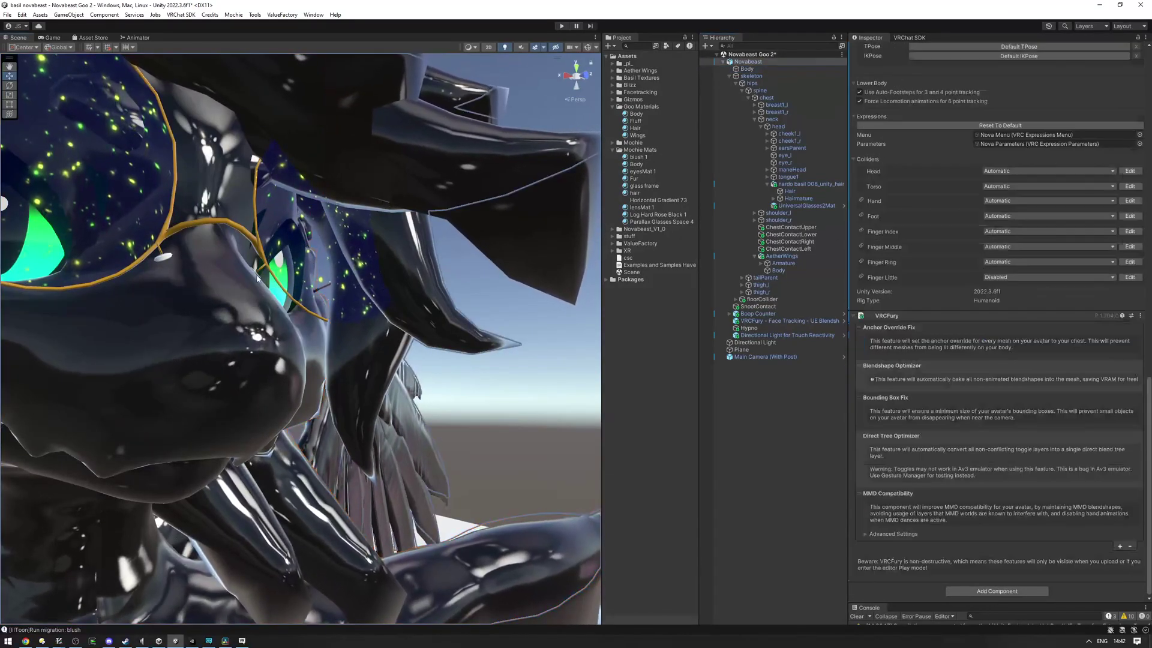
{"action": "left_click", "coordinate": [993, 367]}
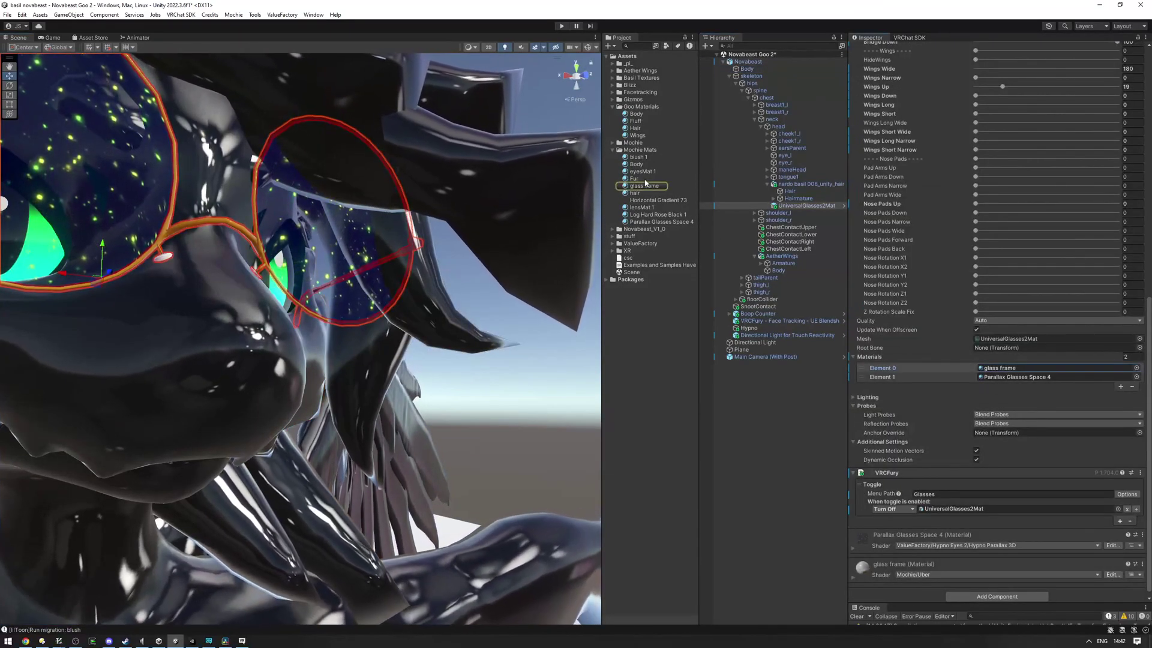
{"action": "left_click", "coordinate": [644, 185]}
{"action": "left_click", "coordinate": [1128, 104]}
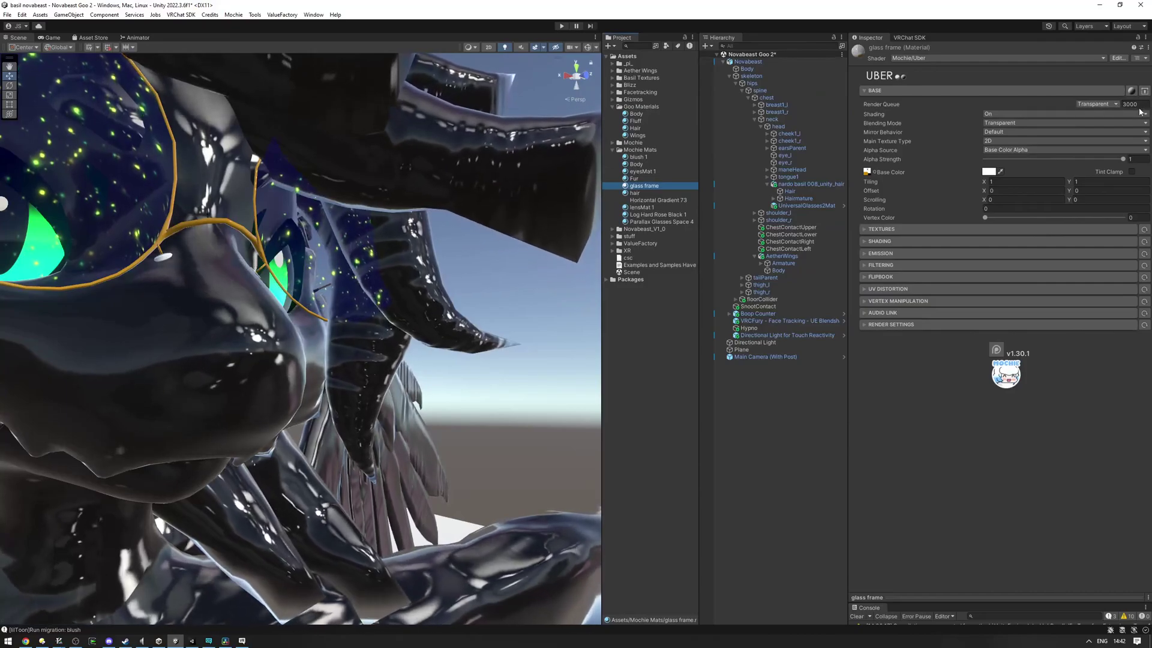
{"action": "type", "text": "0"}
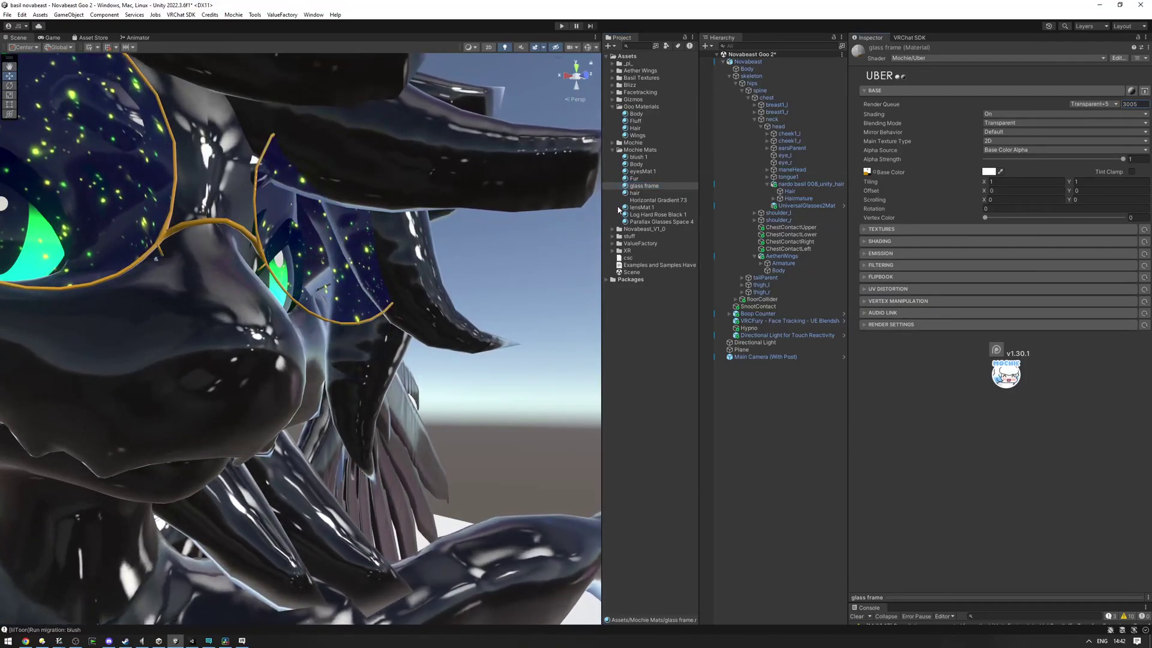
- Orbit to a frontal view of the glasses and scroll the Project files to Goo 2
{"action": "left_click_drag", "start_coordinate": [504, 180], "coordinate": [251, 254], "text": "alt"}
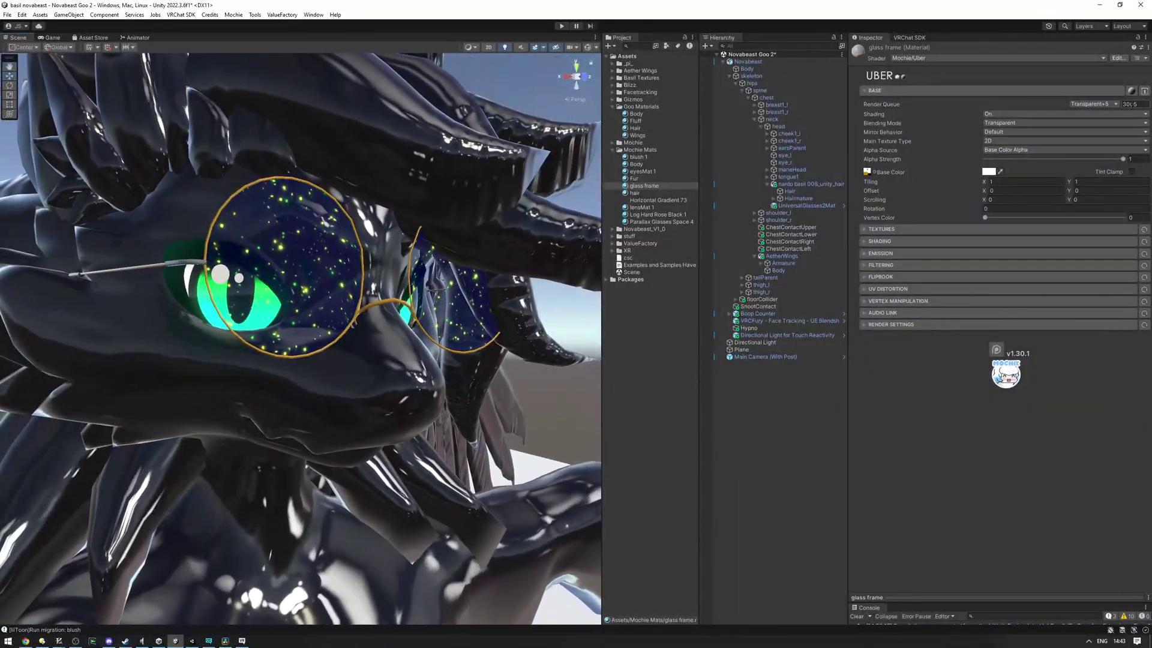
{"action": "mouse_move", "coordinate": [324, 252]}
{"action": "left_mouse_down", "text": "alt"}
{"action": "mouse_move", "coordinate": [340, 250]}
{"action": "mouse_move", "coordinate": [228, 228]}
{"action": "mouse_move", "coordinate": [335, 237]}
{"action": "left_mouse_up", "text": "alt"}
{"action": "scroll", "coordinate": [335, 237], "scroll_direction": "down", "scroll_amount": 2}
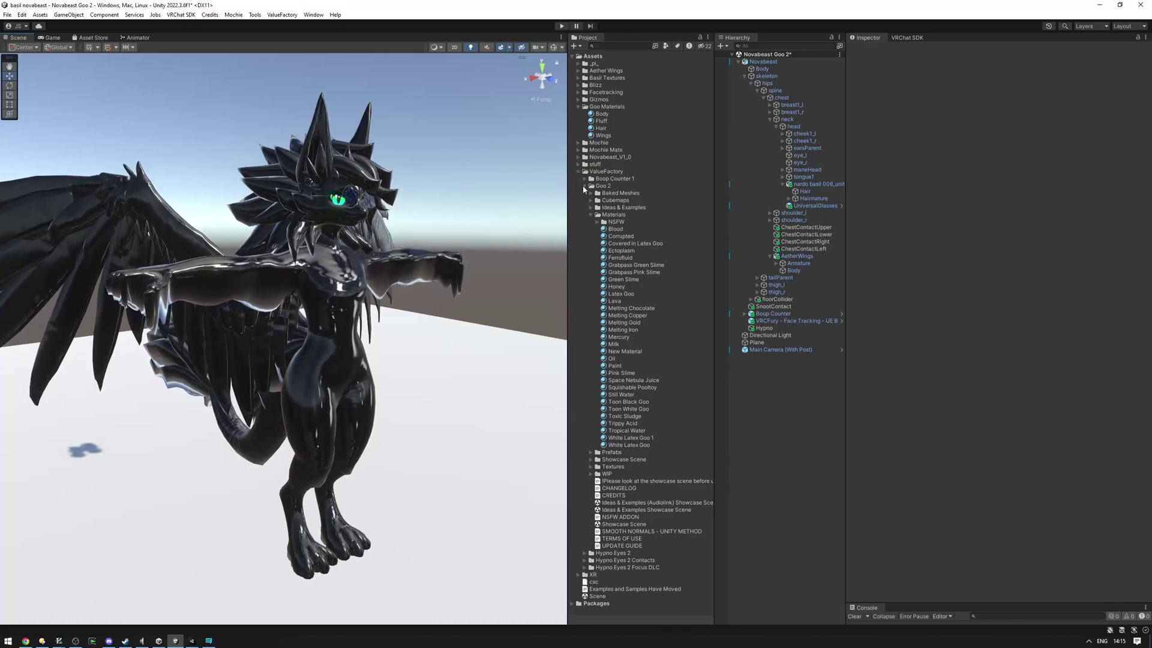
- Add the Directional Light for Touch Reactivity prefab from Goo 2 > Prefabs to the scene
{"action": "left_click", "coordinate": [591, 453]}
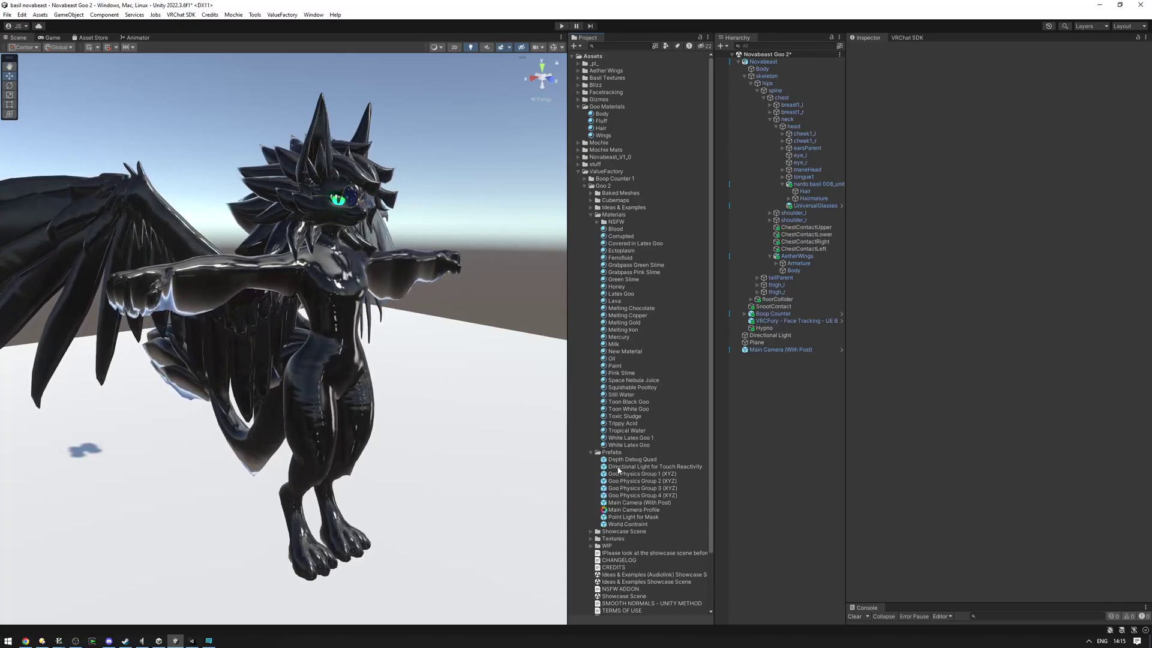
{"action": "left_click_drag", "start_coordinate": [613, 472], "coordinate": [764, 63]}
{"action": "right_click_drag", "start_coordinate": [459, 179], "coordinate": [456, 175]}
{"action": "left_click", "coordinate": [471, 178]}
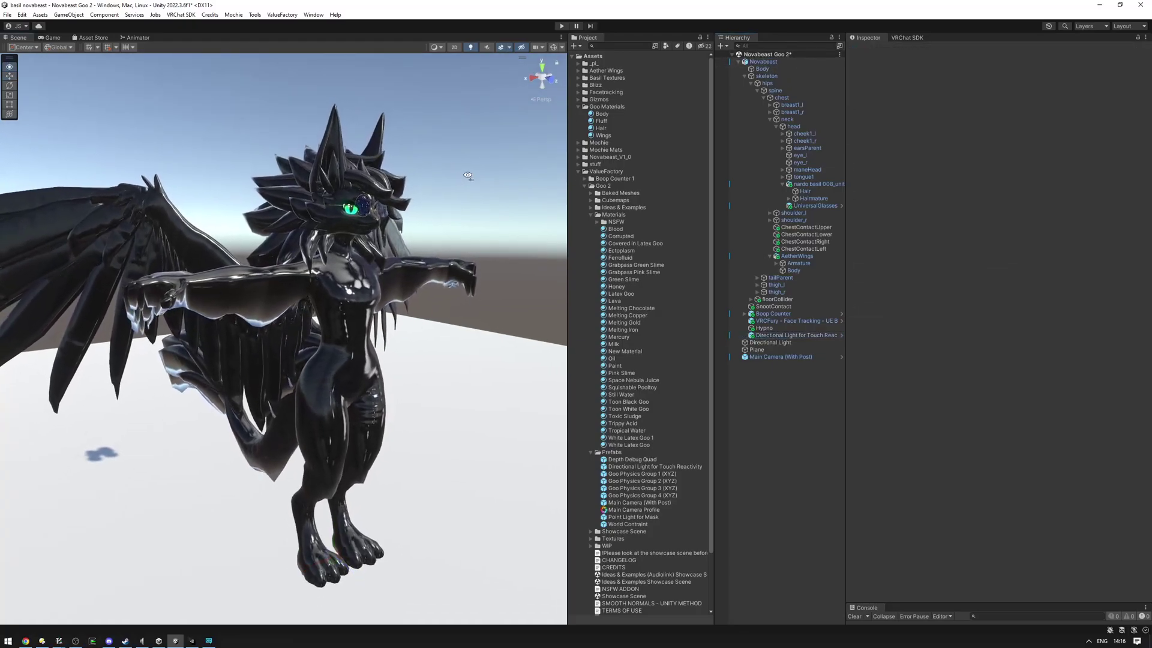
- Select the new touch-reactivity light to check its 0.001 intensity and hard shadows
{"action": "left_click", "coordinate": [807, 336]}
{"action": "left_click_drag", "start_coordinate": [846, 362], "coordinate": [859, 363]}
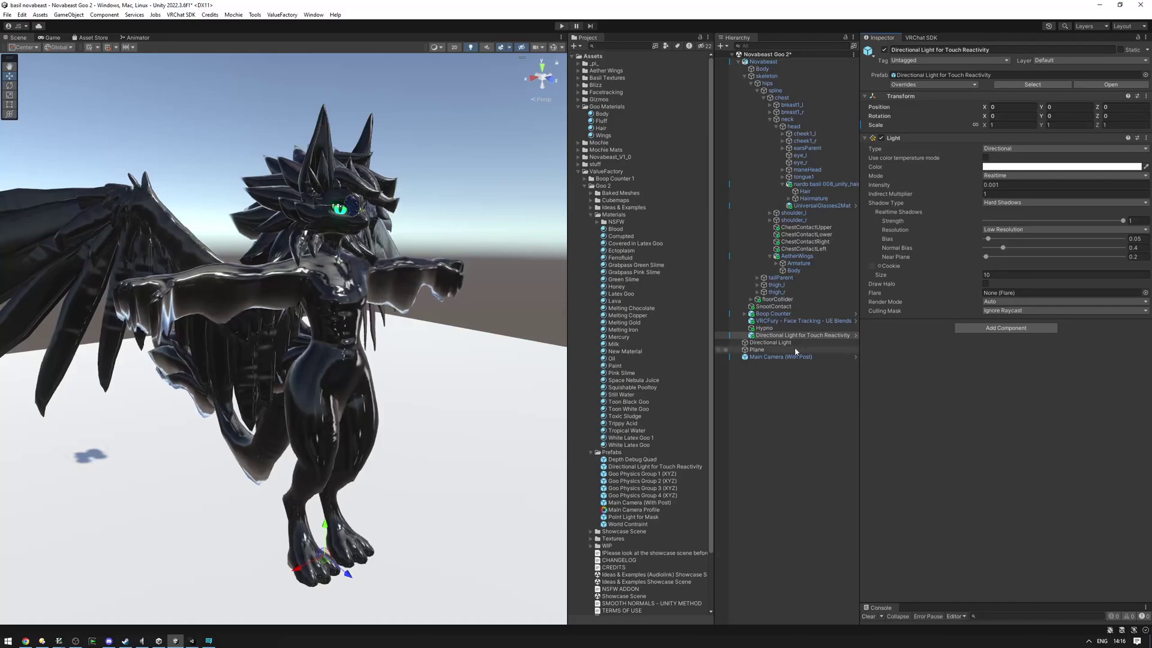
{"action": "left_click_drag", "start_coordinate": [429, 294], "coordinate": [449, 299], "text": "alt"}
{"action": "right_click_drag", "start_coordinate": [449, 299], "coordinate": [505, 357]}
{"action": "left_click", "coordinate": [470, 396]}
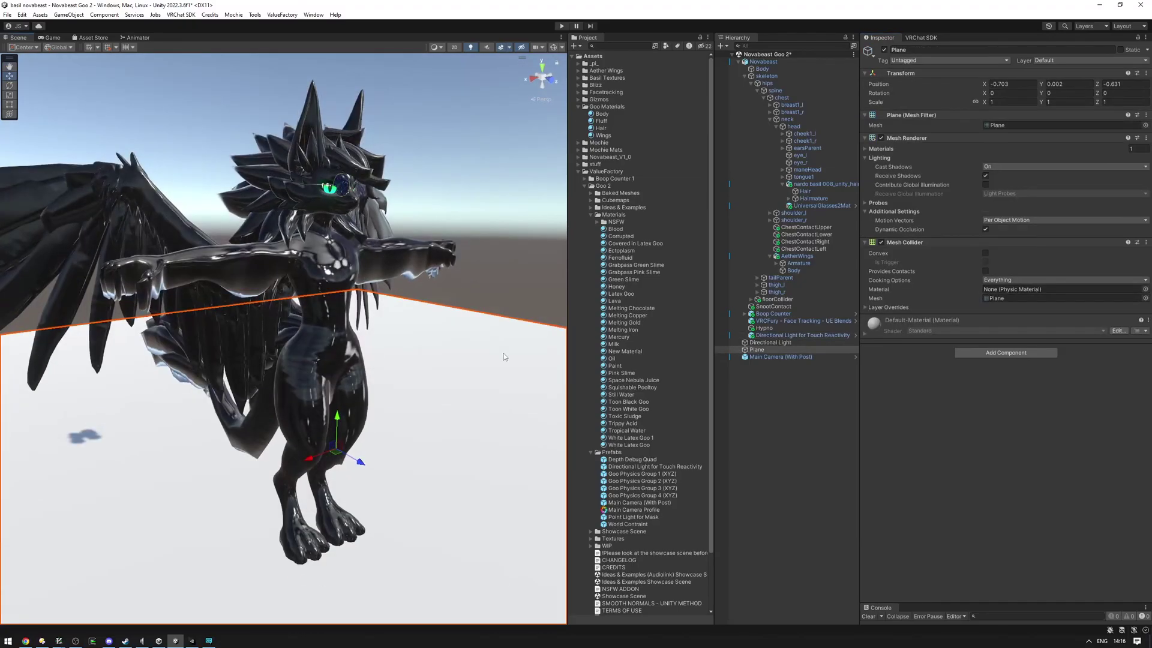
{"action": "left_click", "coordinate": [777, 337]}
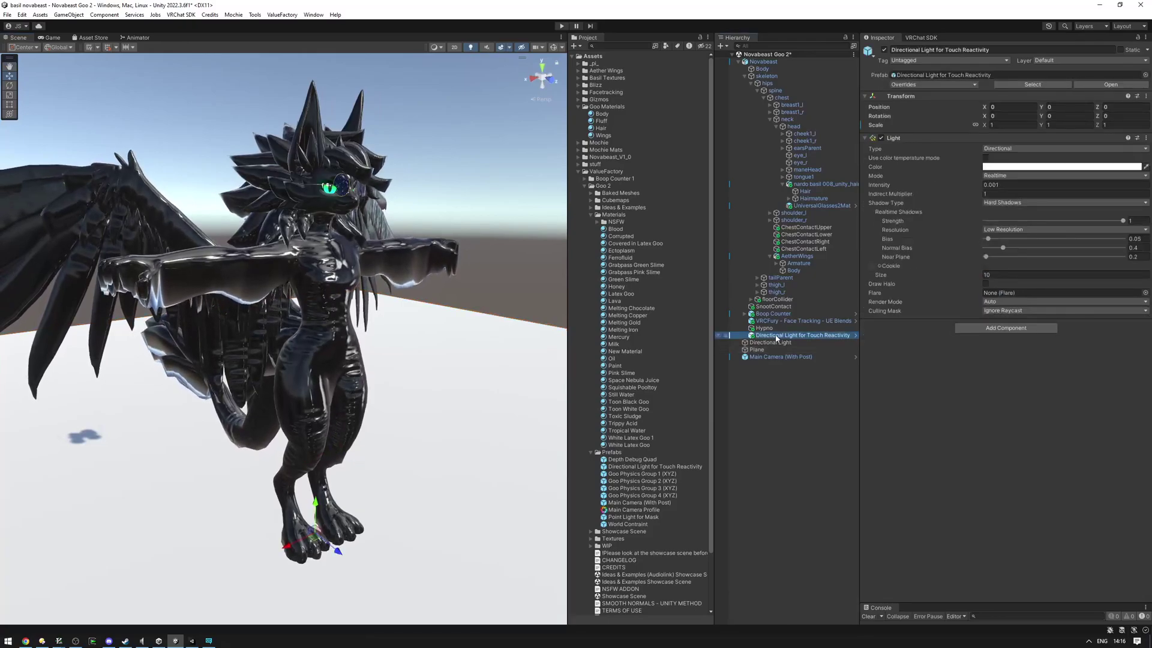